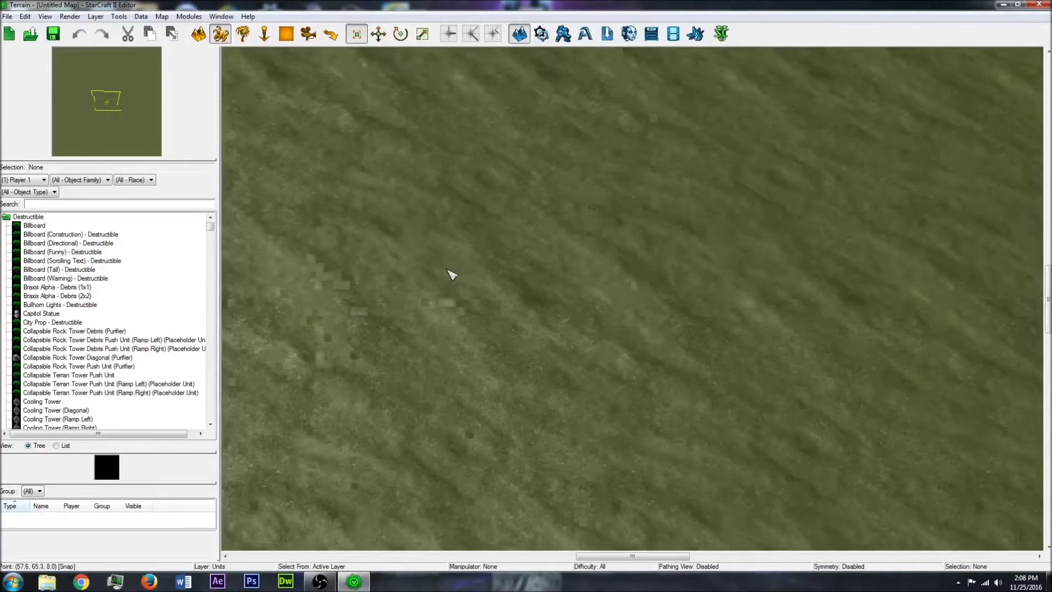
- Zoom out the terrain view and switch from the Units layer to the Points layer
{"action": "scroll", "coordinate": [451, 275], "scroll_direction": "down", "scroll_amount": 2}
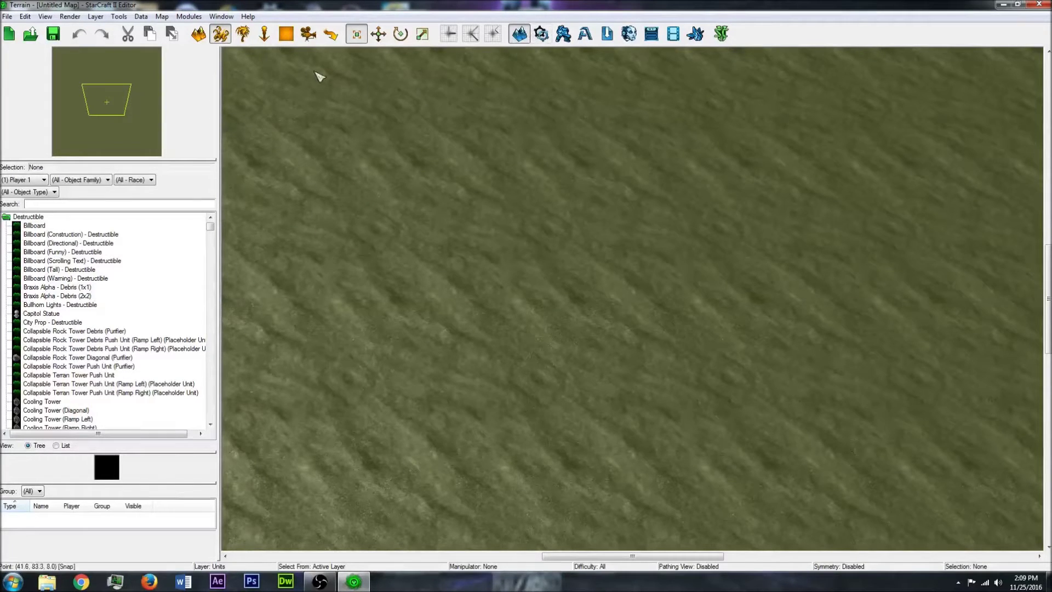
{"action": "left_click", "coordinate": [264, 33]}
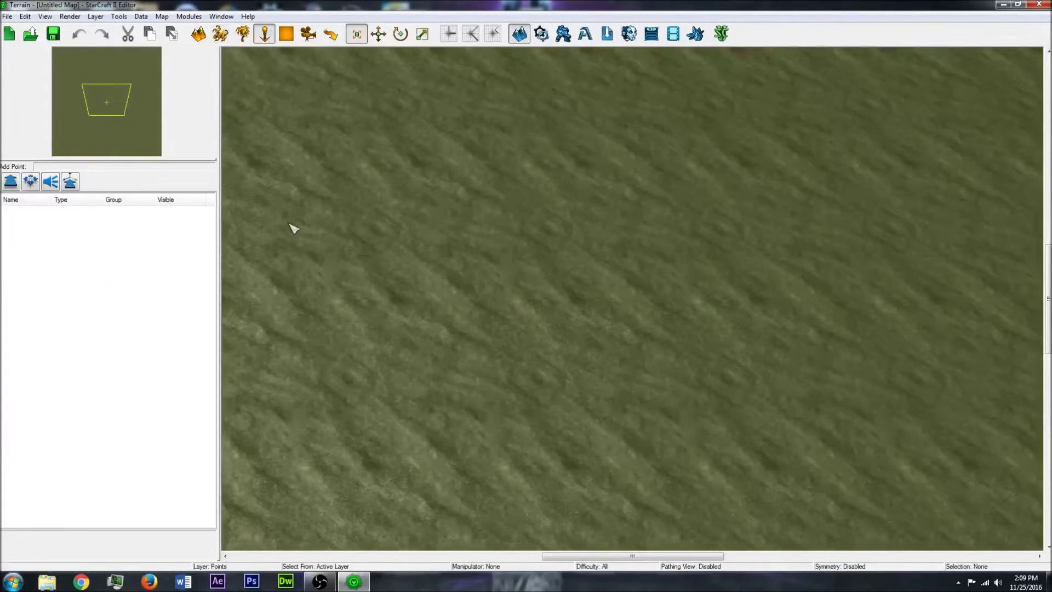
- Place a normal point on the terrain and name it 'Spawn point'
{"action": "left_click", "coordinate": [10, 181]}
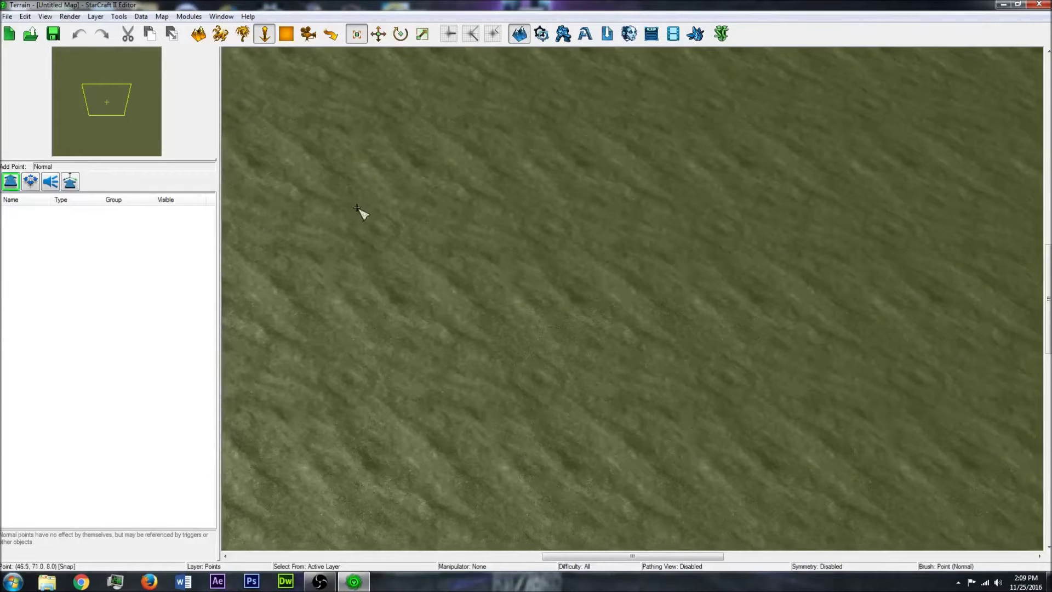
{"action": "left_click", "coordinate": [338, 137]}
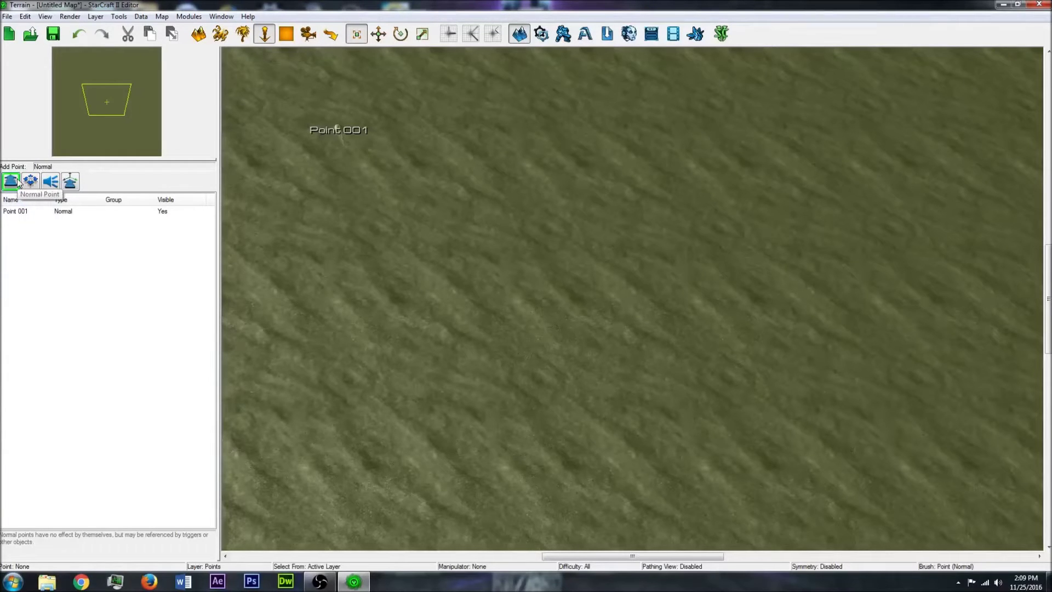
{"action": "key", "text": "Escape"}
{"action": "left_click", "coordinate": [338, 137]}
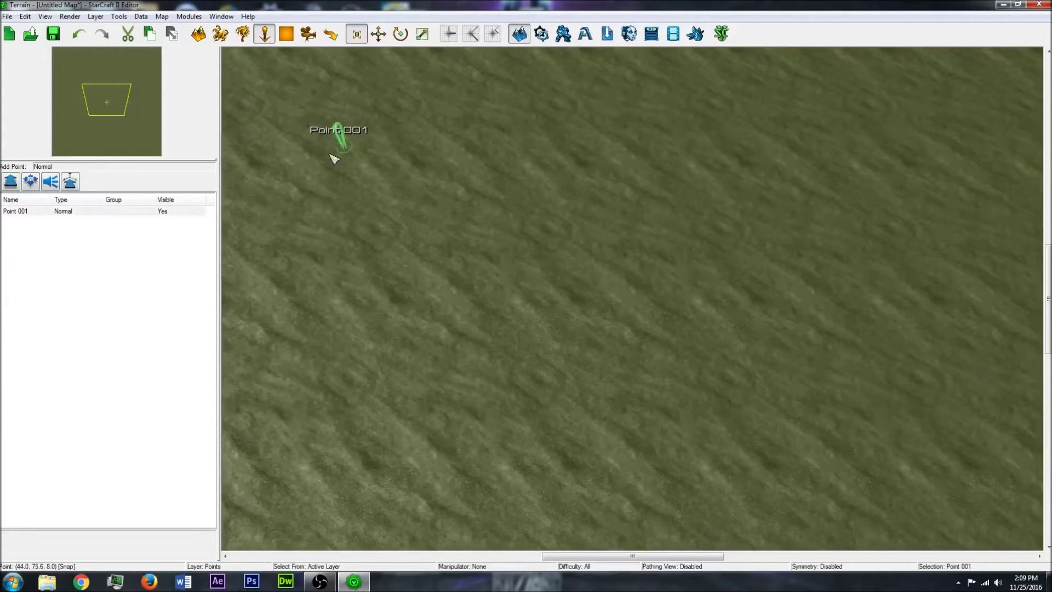
{"action": "double_click", "coordinate": [344, 146]}
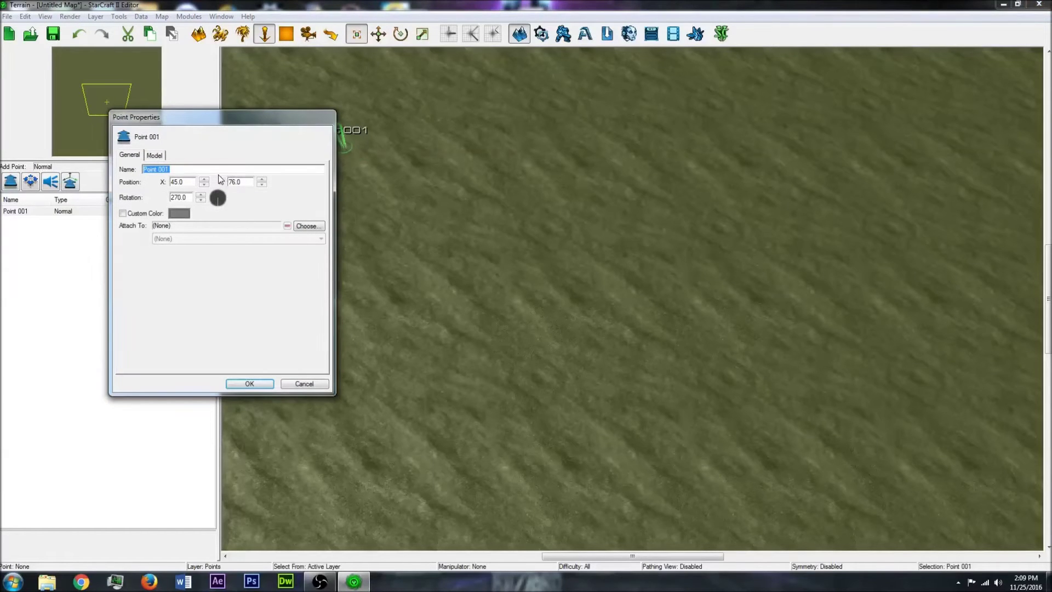
{"action": "type", "text": "Spawn point"}
{"action": "key", "text": "Return"}
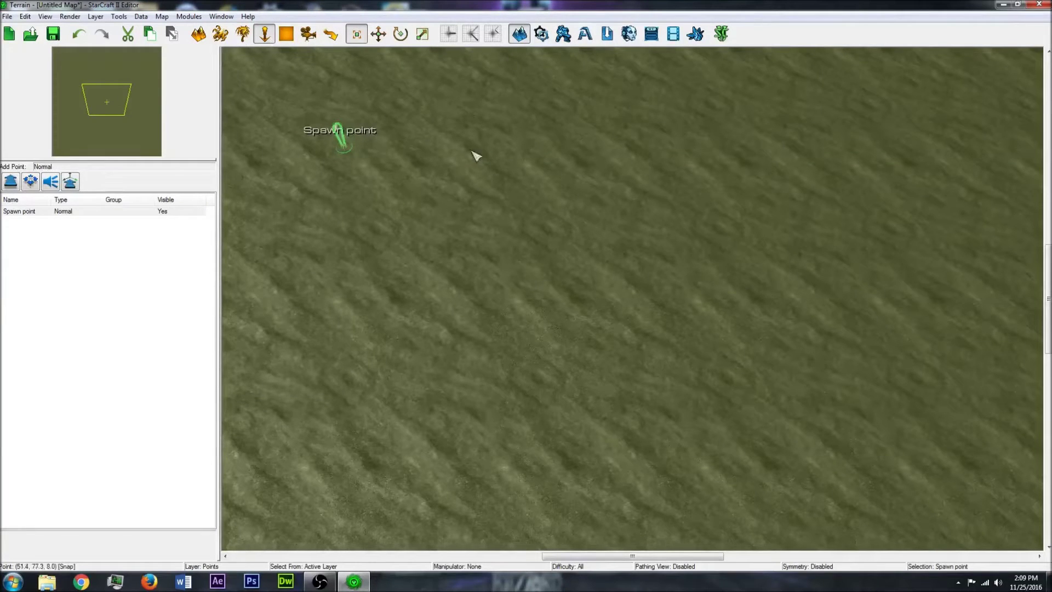
- Place a second normal point to the right and name it 'Gather point'
{"action": "left_click", "coordinate": [10, 181]}
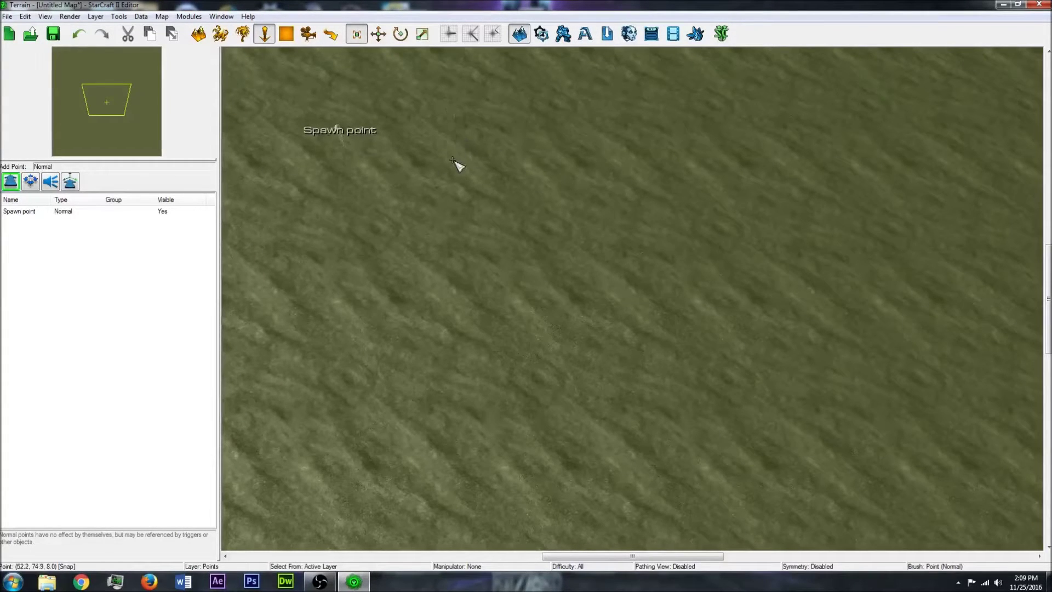
{"action": "left_click", "coordinate": [563, 114]}
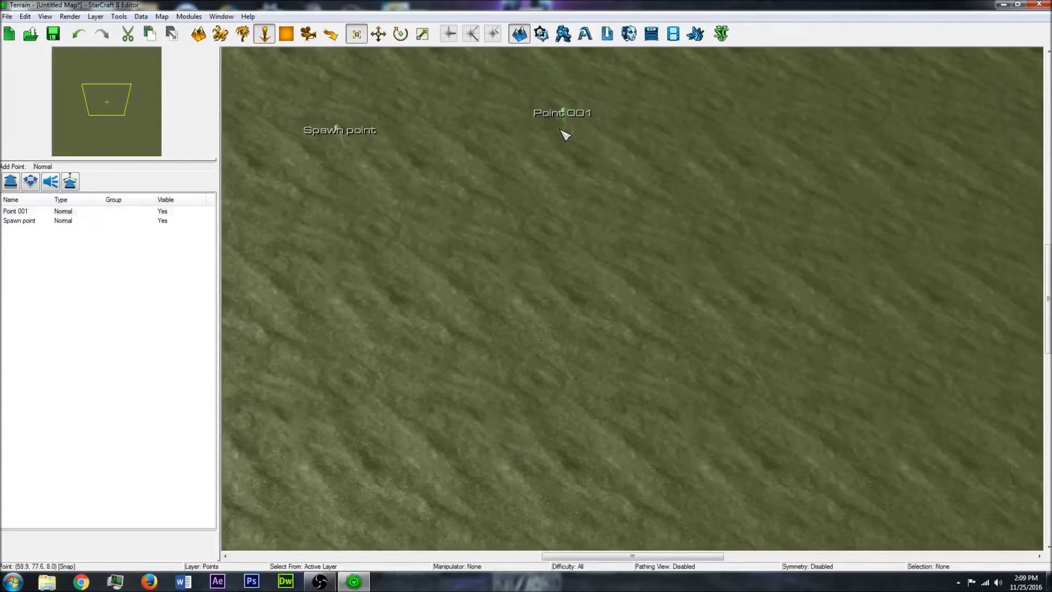
{"action": "double_click", "coordinate": [567, 127]}
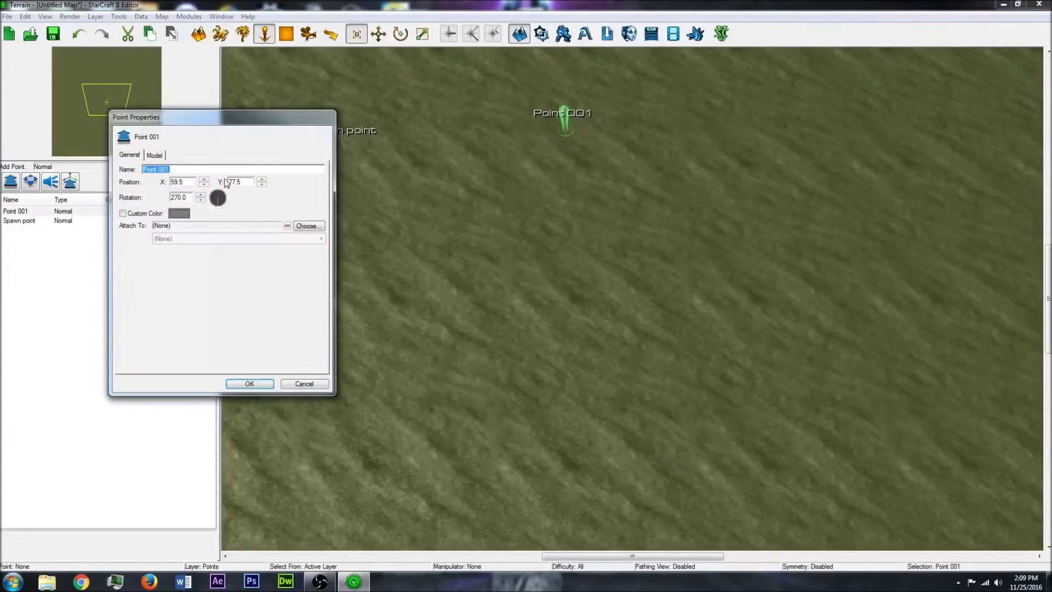
{"action": "type", "text": "Gather point"}
{"action": "key", "text": "Return"}
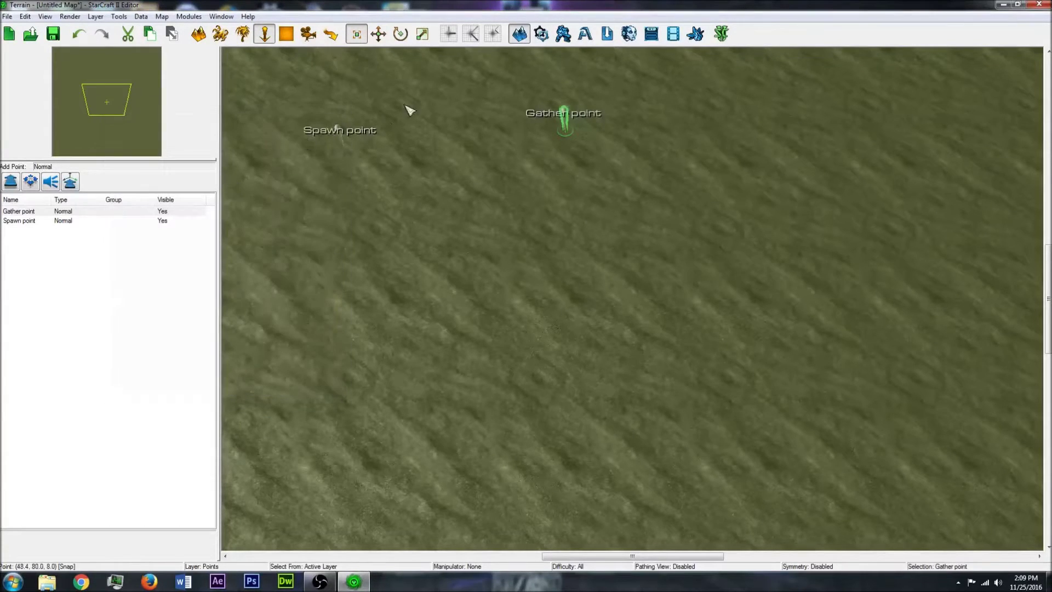
{"action": "left_click", "coordinate": [494, 175]}
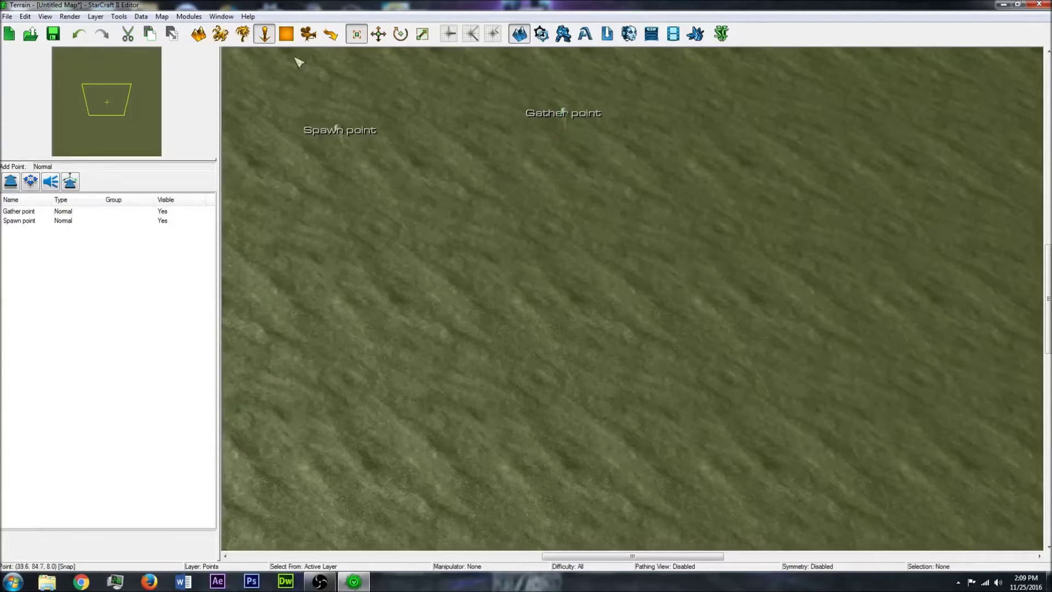
- Place a third normal point right of centre and name it 'Relay point'
{"action": "left_click", "coordinate": [11, 181]}
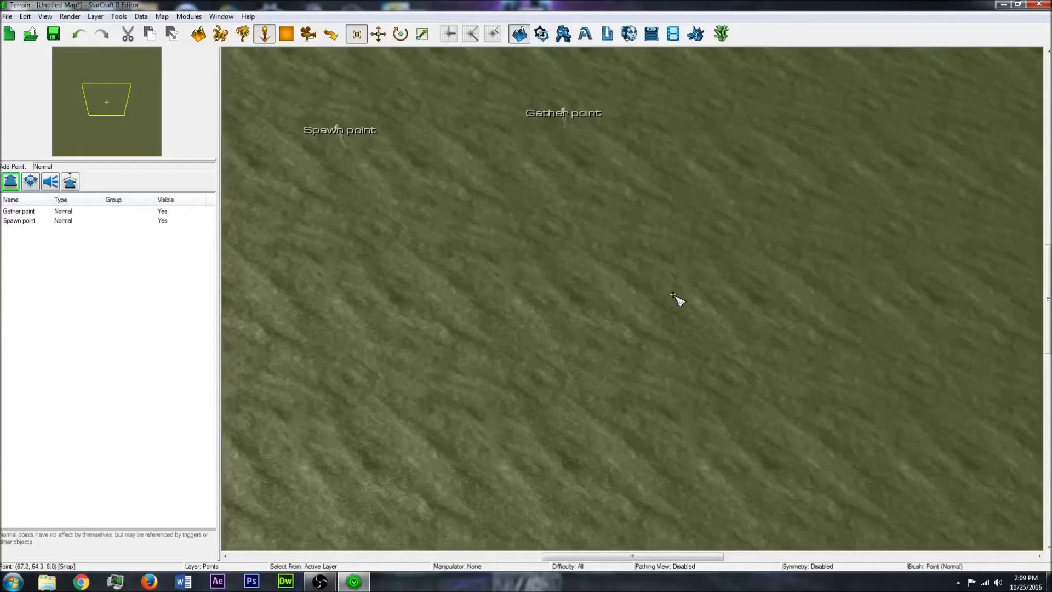
{"action": "left_click", "coordinate": [759, 277]}
{"action": "left_click", "coordinate": [758, 261]}
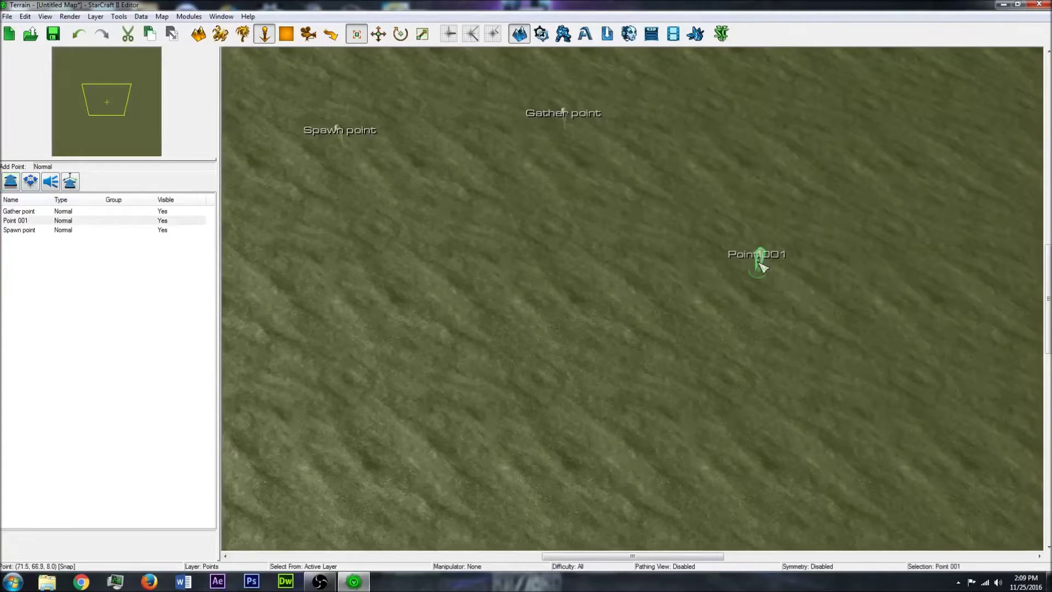
{"action": "double_click", "coordinate": [761, 274]}
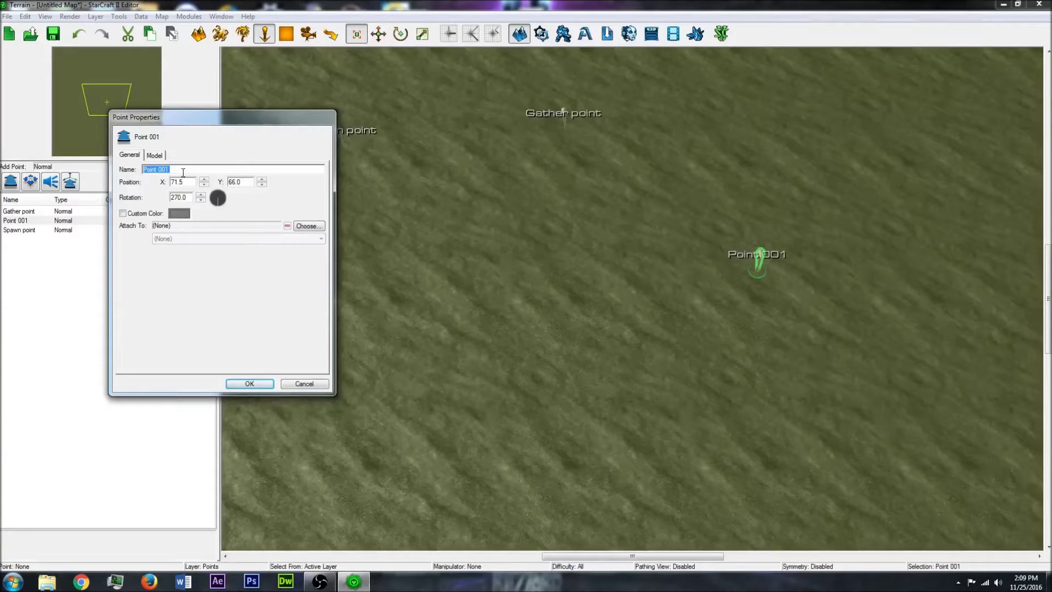
{"action": "type", "text": "Relay point"}
{"action": "left_click", "coordinate": [241, 383]}
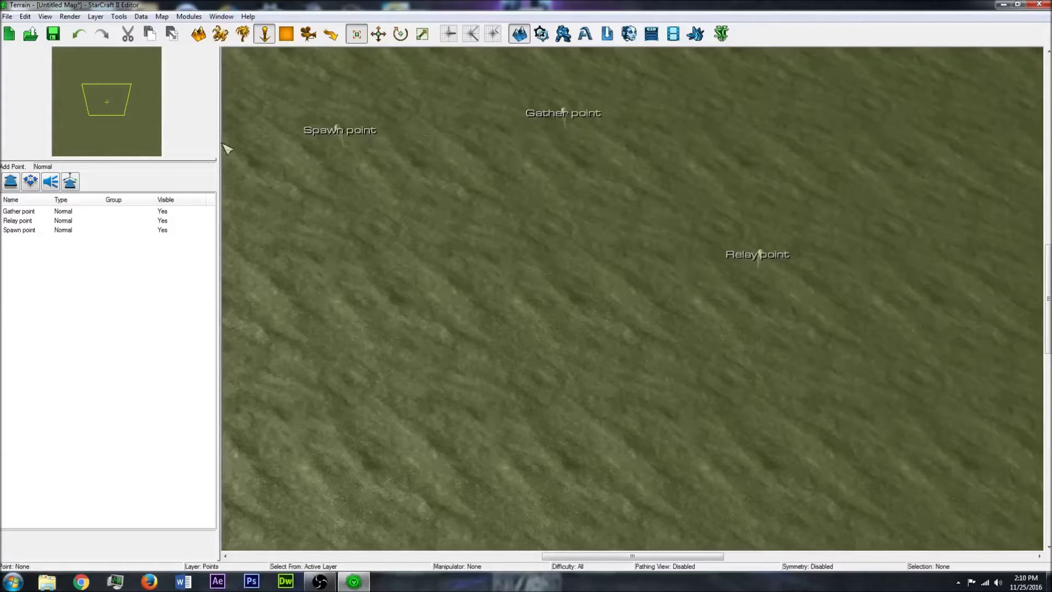
- Place a fourth normal point below Spawn point and name it 'Target'
{"action": "left_click", "coordinate": [10, 181]}
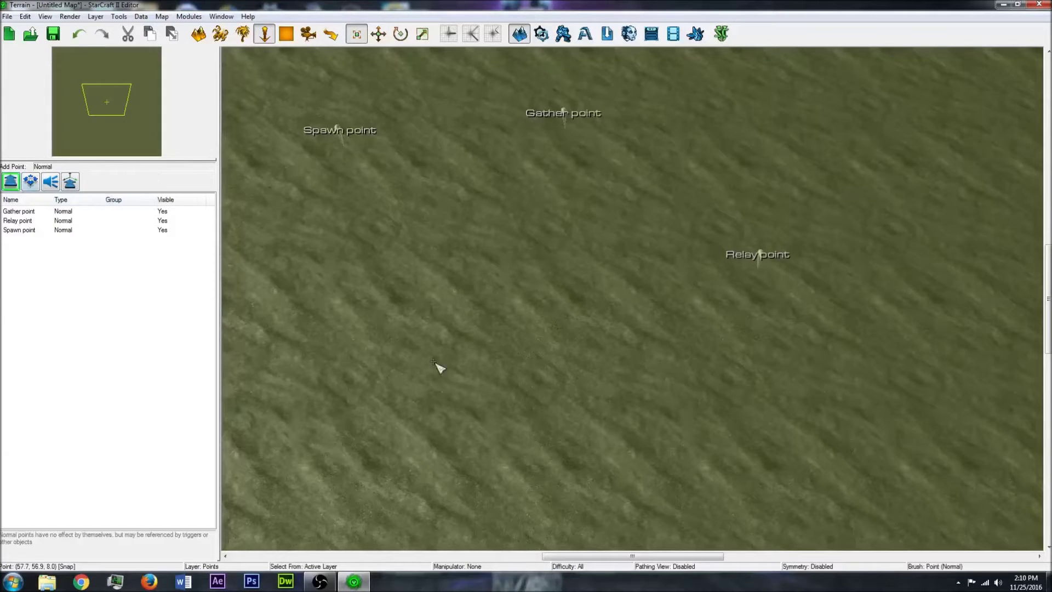
{"action": "left_click", "coordinate": [438, 441]}
{"action": "double_click", "coordinate": [441, 438]}
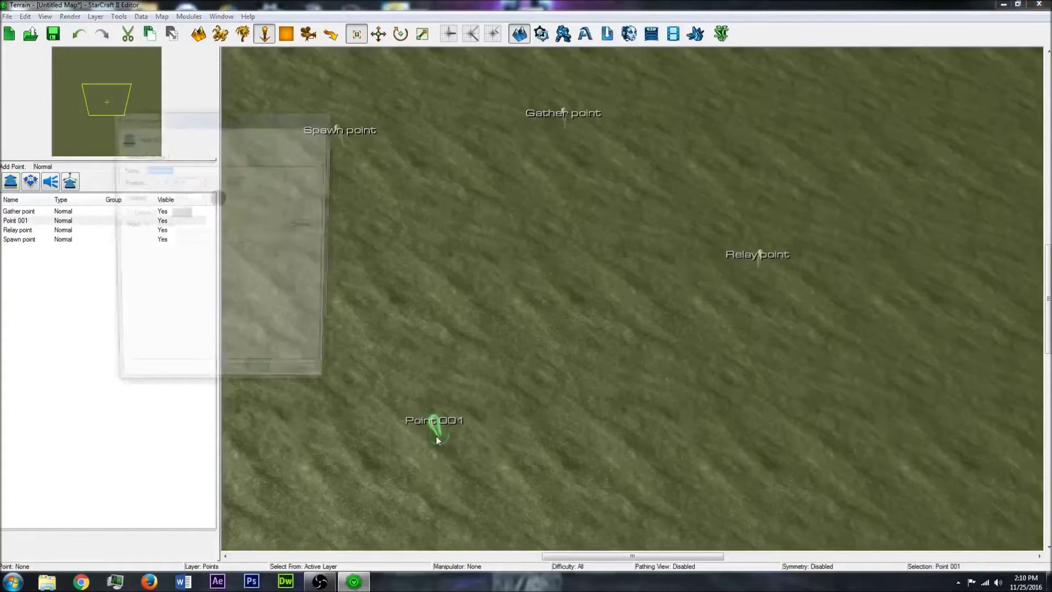
{"action": "type", "text": "Targe"}
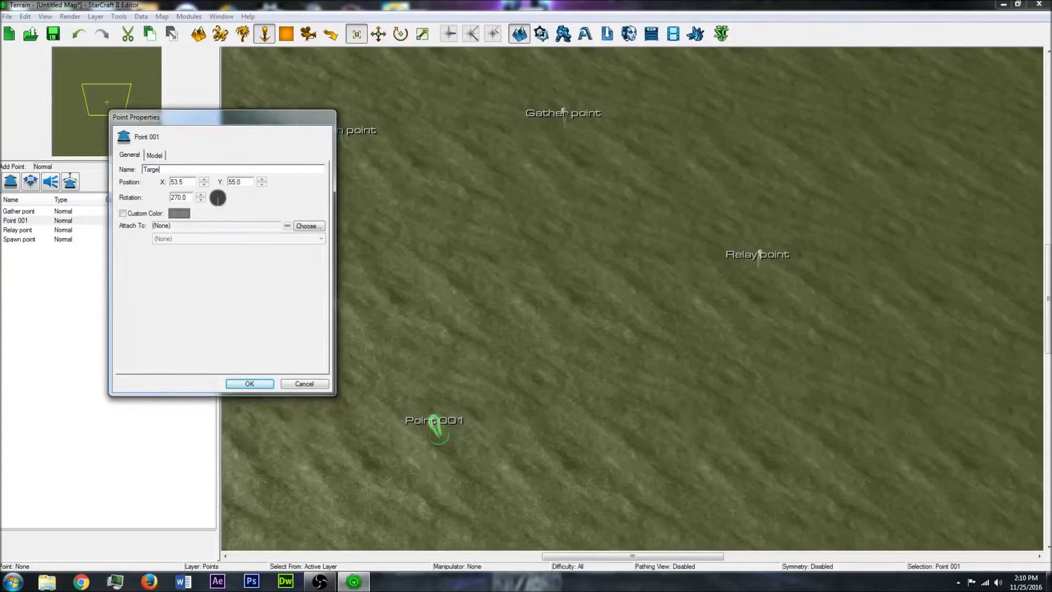
{"action": "type", "text": "t"}
{"action": "key", "text": "Return"}
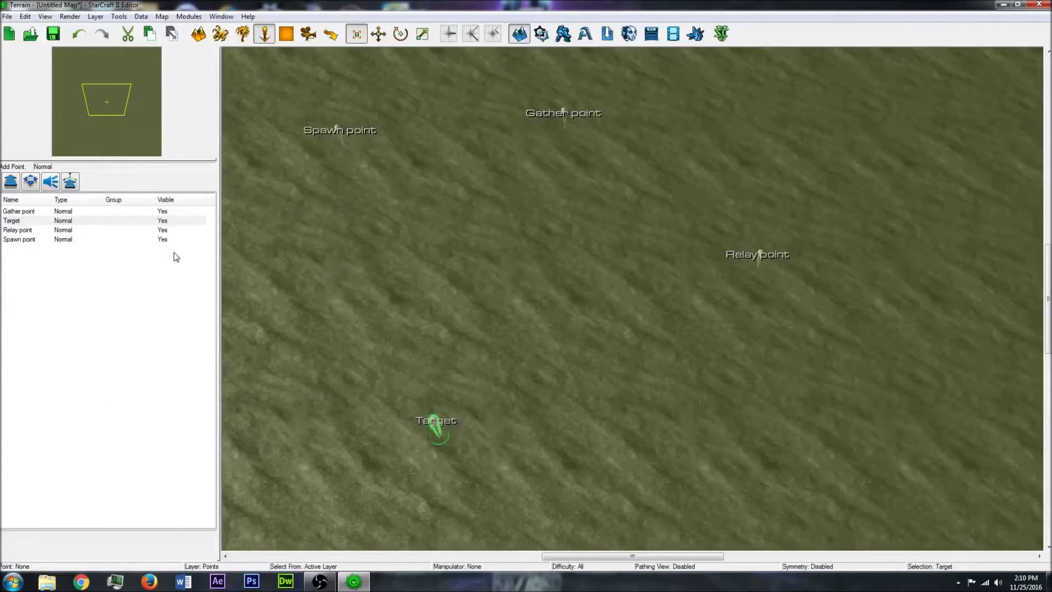
{"action": "left_click", "coordinate": [490, 377]}
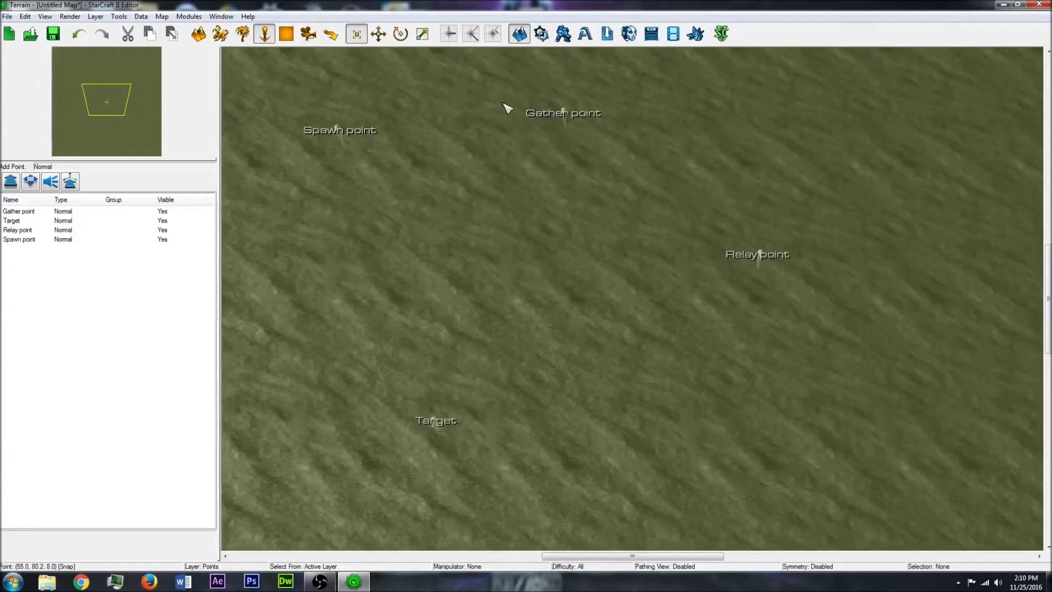
{"action": "left_click", "coordinate": [138, 19]}
- In Player Properties, set Player 14's Control to Computer, leaving its AI at default
{"action": "mouse_move", "coordinate": [158, 21]}
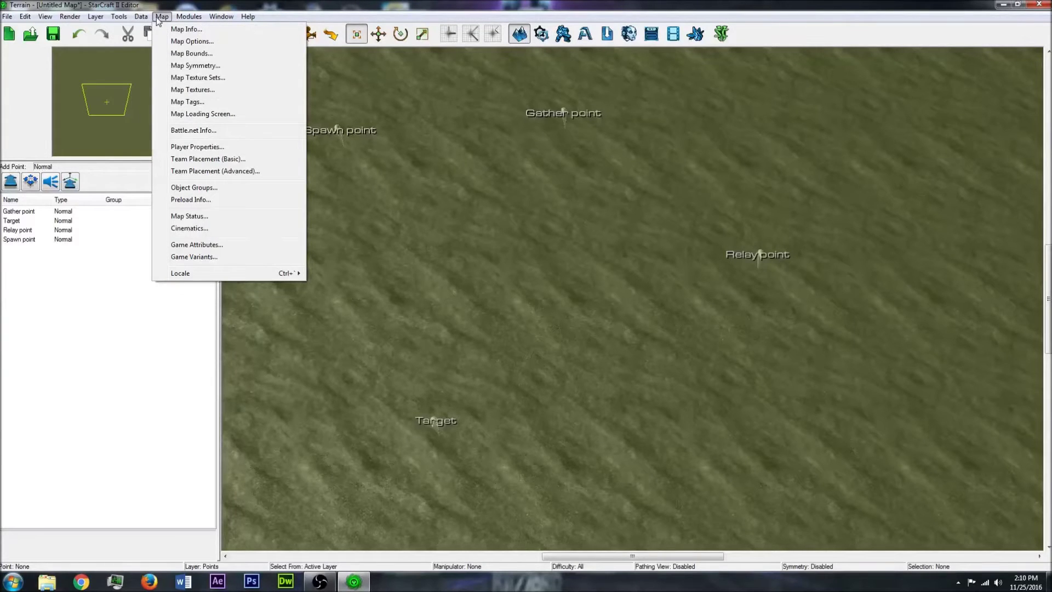
{"action": "left_click", "coordinate": [212, 151]}
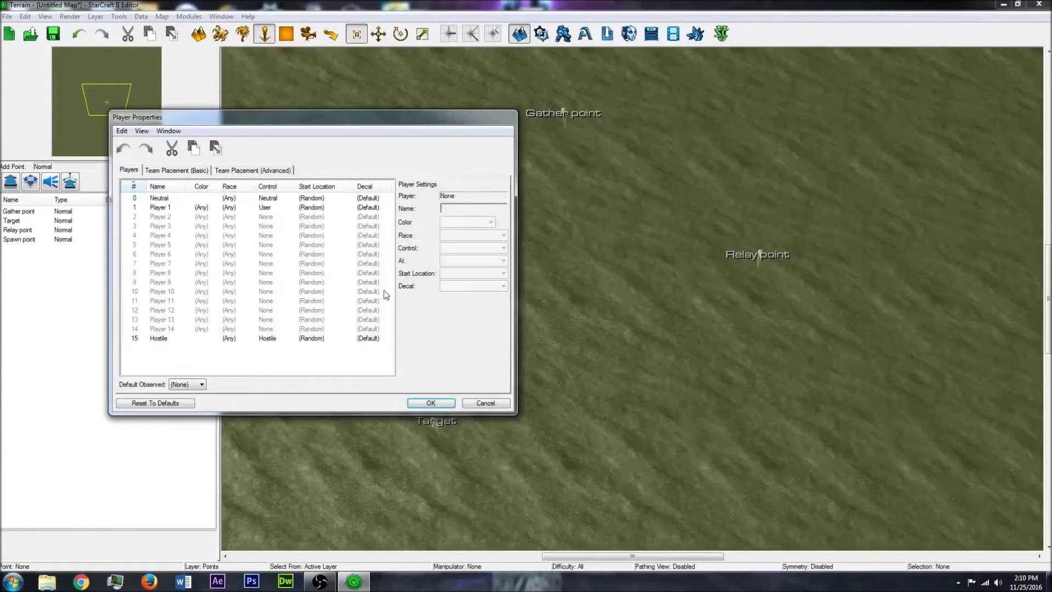
{"action": "left_click", "coordinate": [176, 329]}
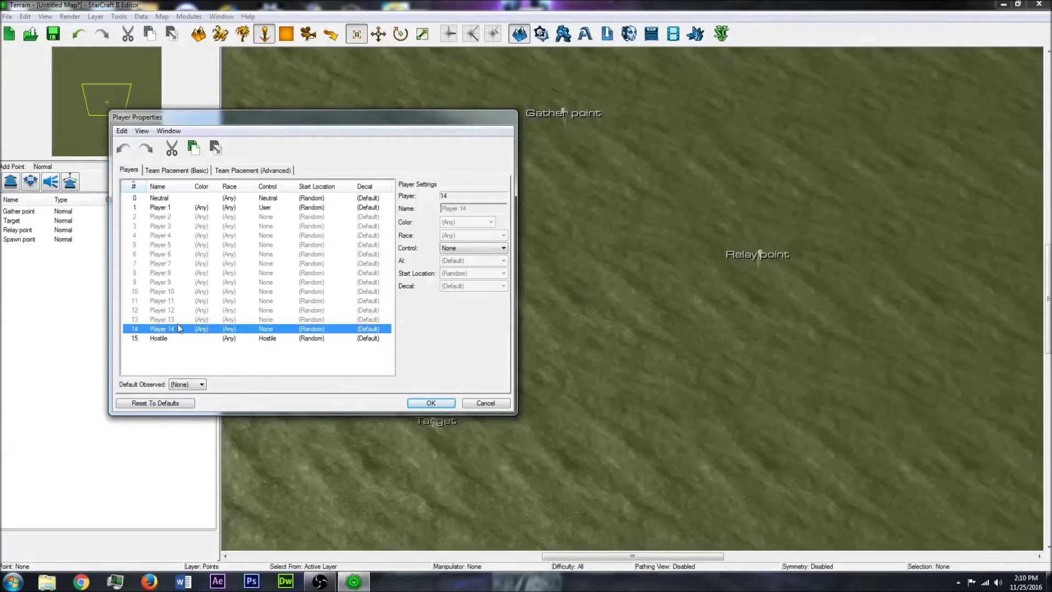
{"action": "left_click", "coordinate": [452, 247]}
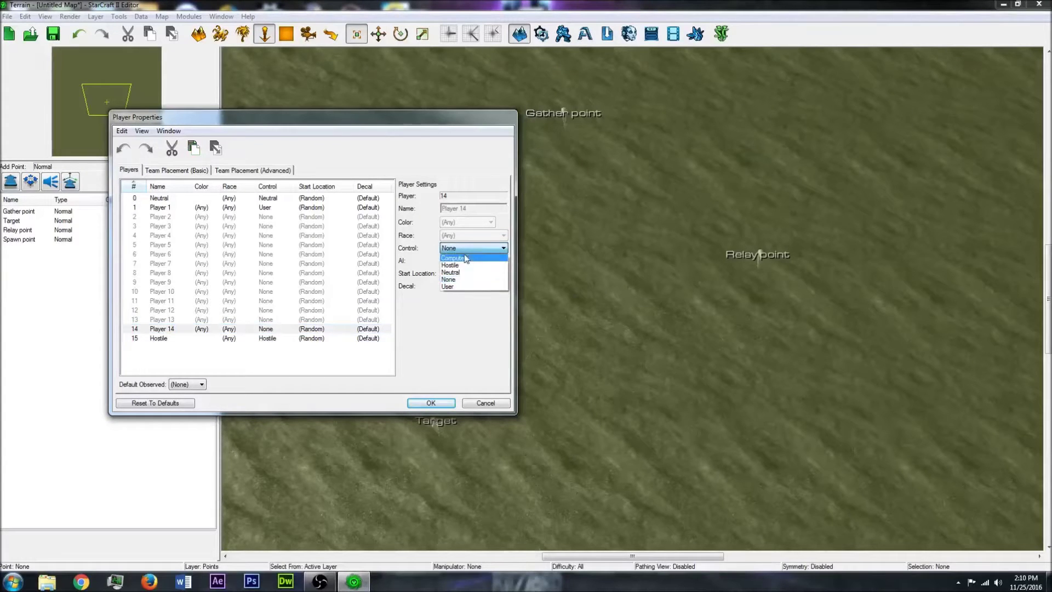
{"action": "left_click", "coordinate": [472, 258]}
{"action": "left_click", "coordinate": [471, 260]}
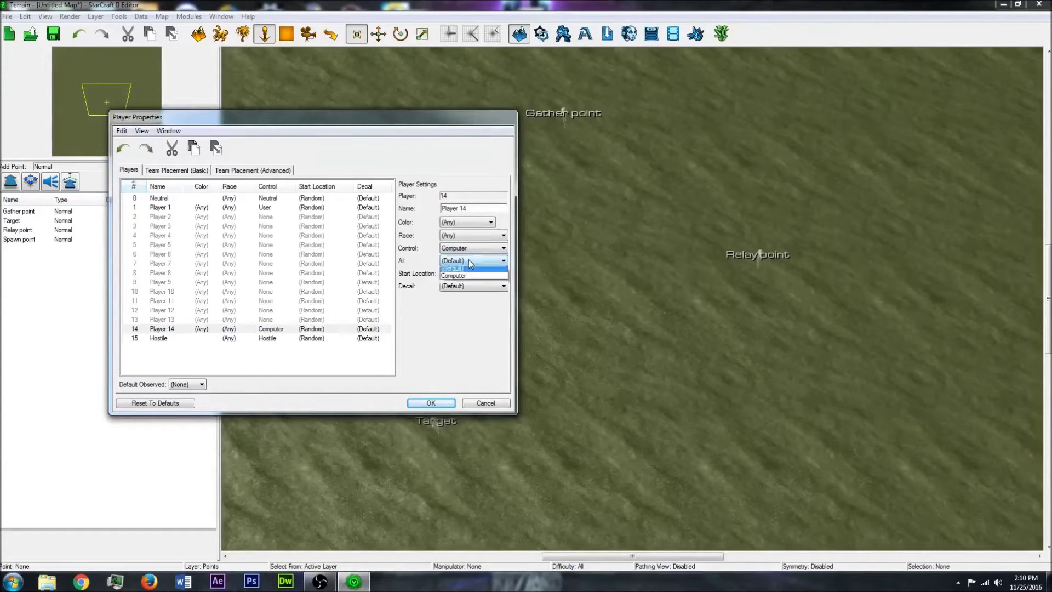
{"action": "left_click", "coordinate": [470, 262]}
{"action": "left_click", "coordinate": [462, 247]}
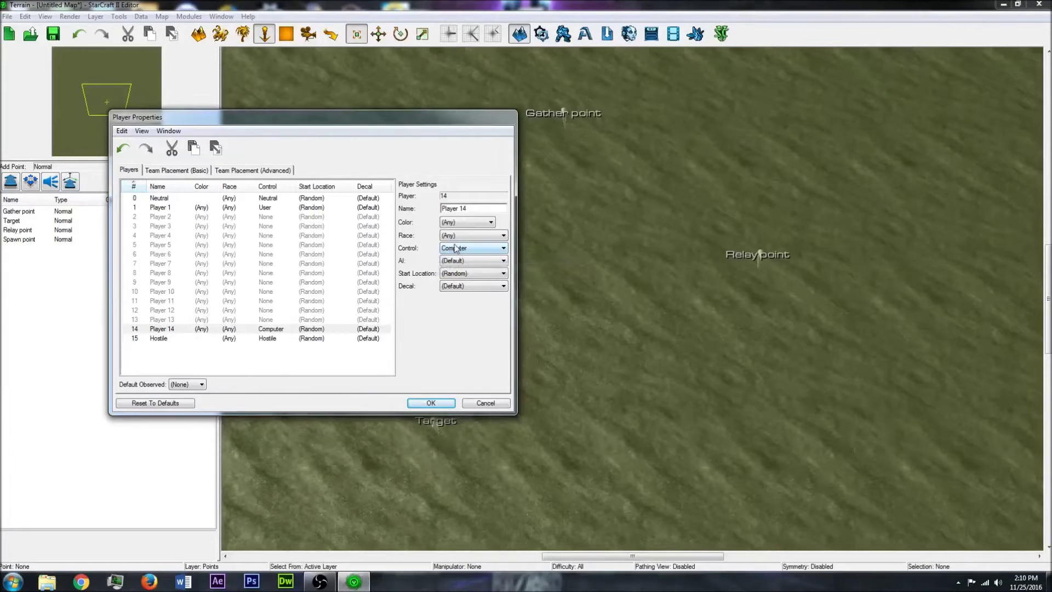
{"action": "left_click", "coordinate": [430, 403]}
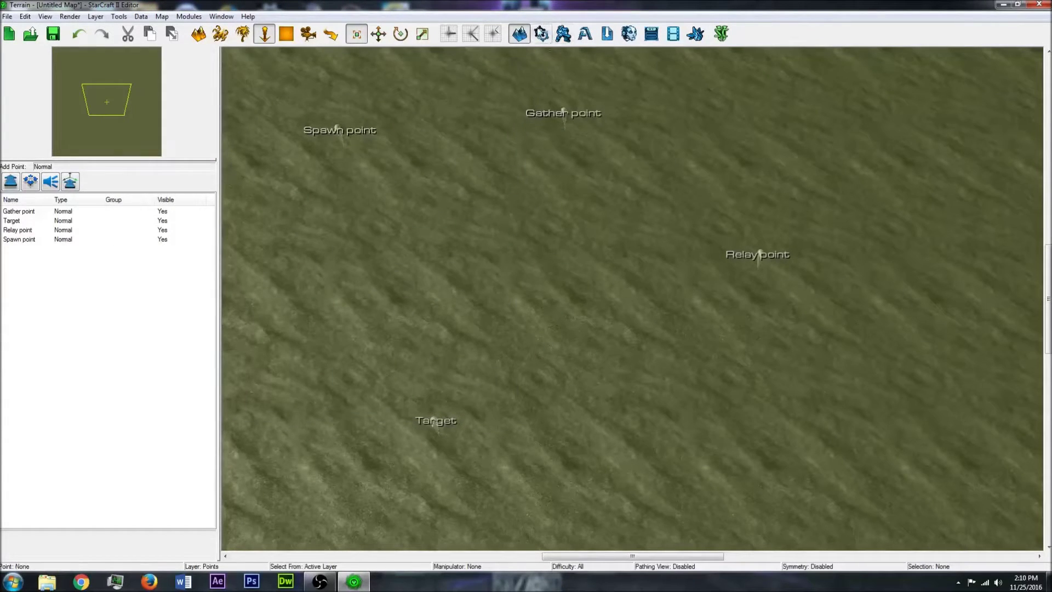
- In the Trigger Editor, delete the default Melee Initialization actions
{"action": "left_click", "coordinate": [541, 32]}
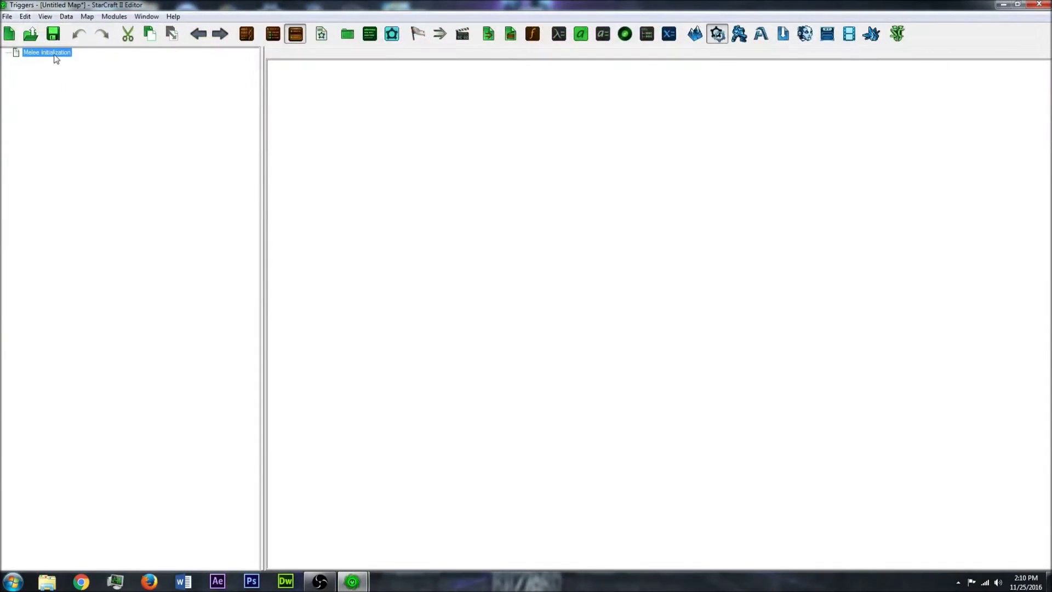
{"action": "left_click", "coordinate": [321, 117]}
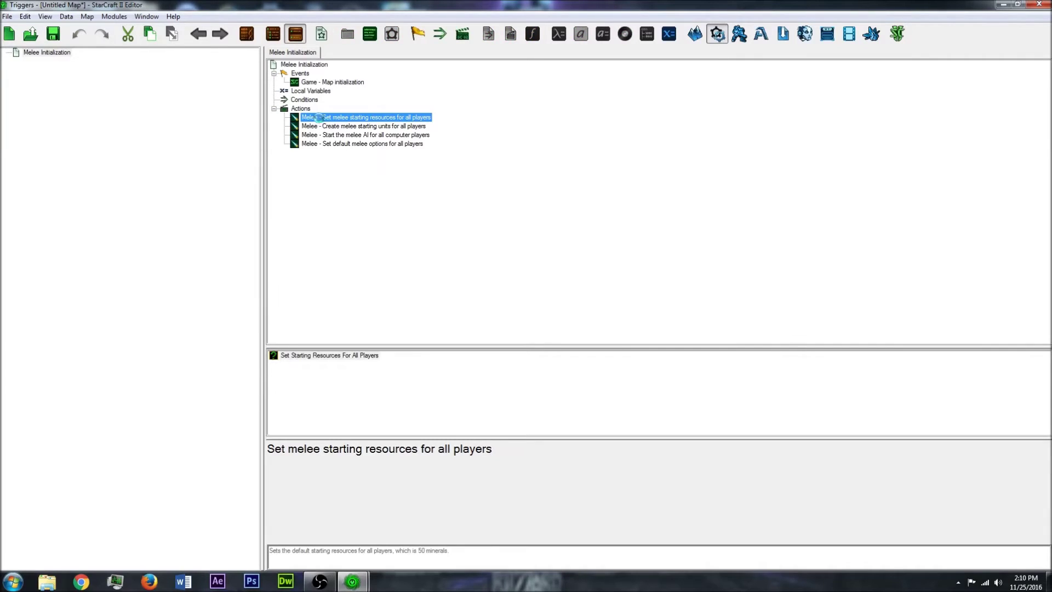
{"action": "key", "text": "Delete"}
{"action": "key", "text": "Delete"}
{"action": "key", "text": "Delete"}
{"action": "key", "text": "Delete"}
- Add the AI action 'Start AI Personalities For All Players' to Melee Initialization
{"action": "right_click", "coordinate": [303, 111]}
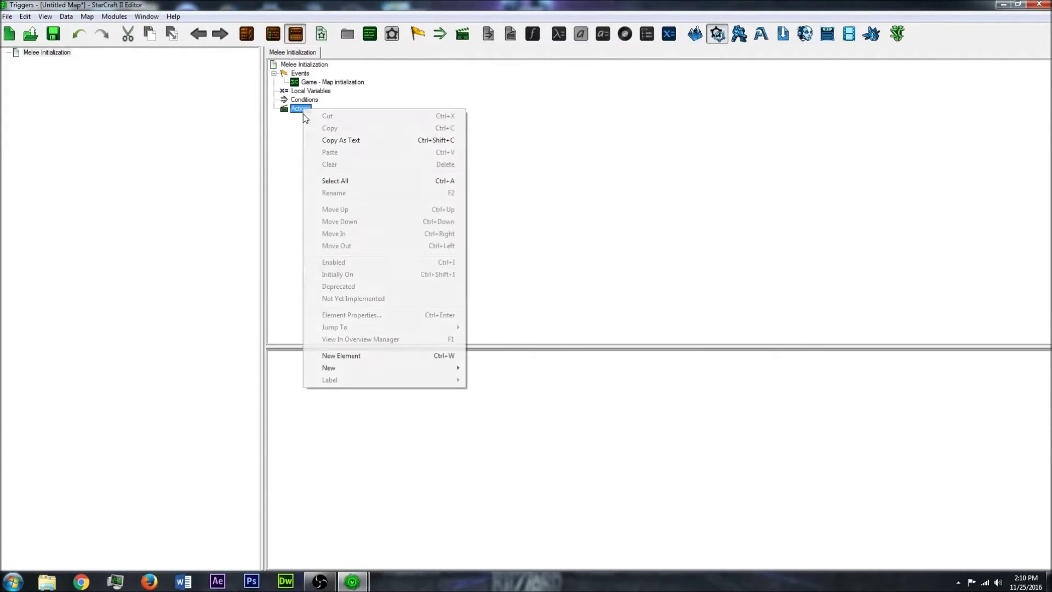
{"action": "left_click", "coordinate": [355, 356]}
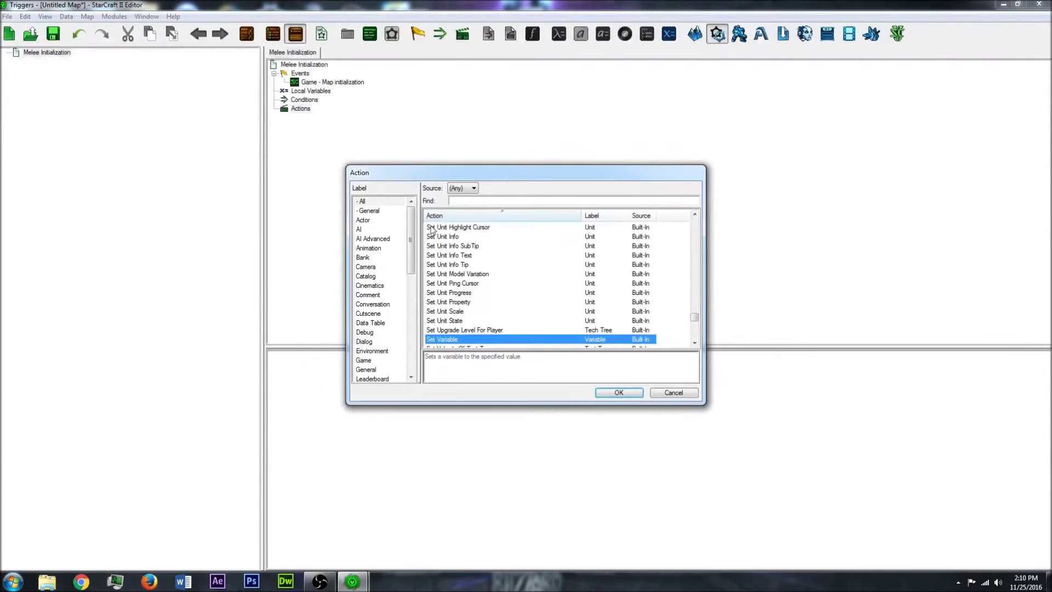
{"action": "left_click", "coordinate": [498, 200]}
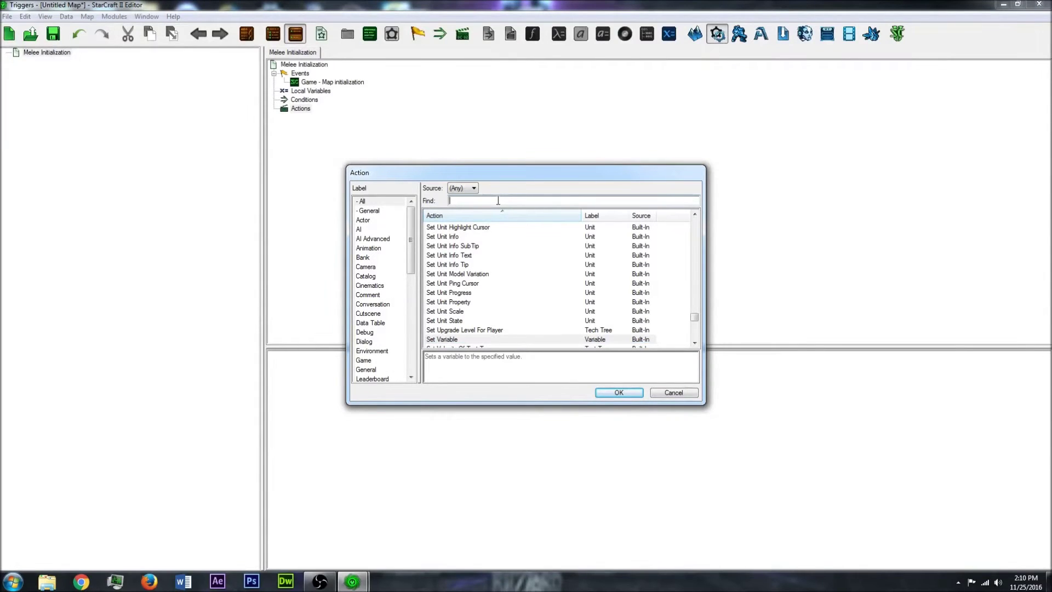
{"action": "left_click", "coordinate": [376, 232]}
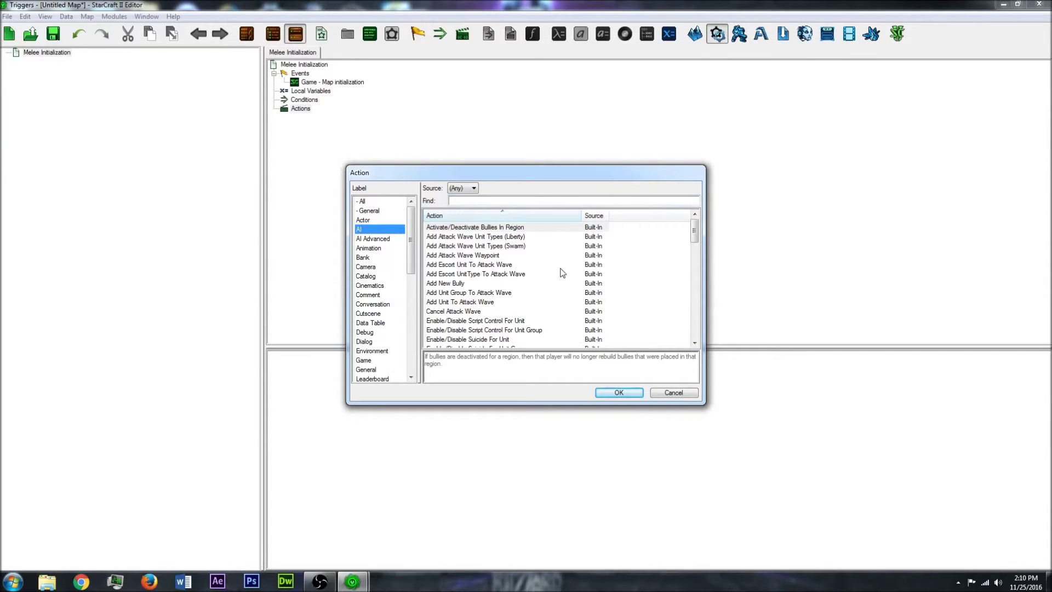
{"action": "scroll", "coordinate": [515, 287], "scroll_direction": "down", "scroll_amount": 4}
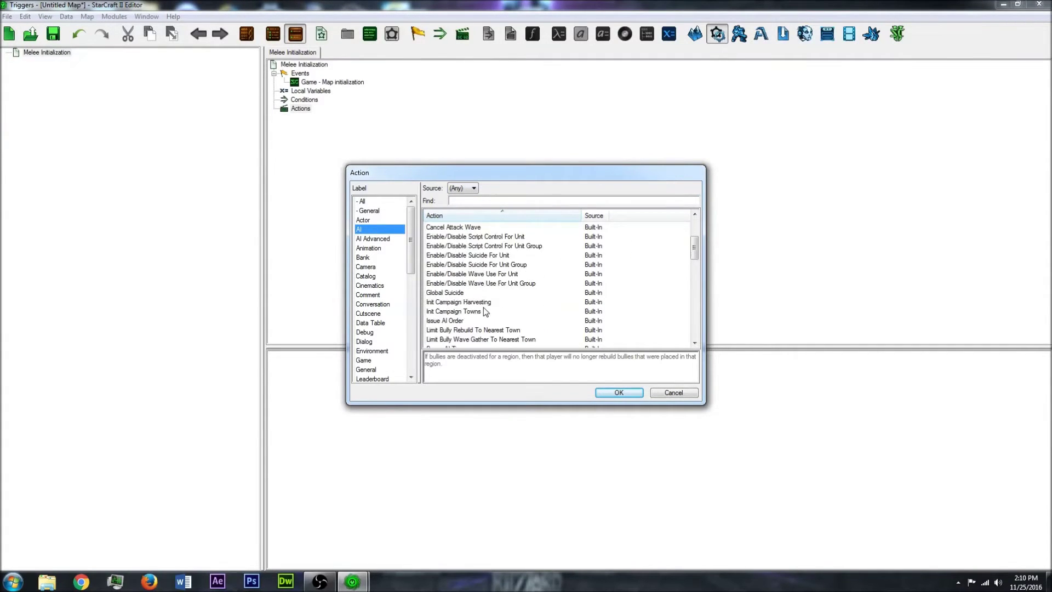
{"action": "scroll", "coordinate": [485, 311], "scroll_direction": "up", "scroll_amount": 1}
{"action": "scroll", "coordinate": [485, 311], "scroll_direction": "up", "scroll_amount": 2}
{"action": "scroll", "coordinate": [486, 311], "scroll_direction": "down", "scroll_amount": 1}
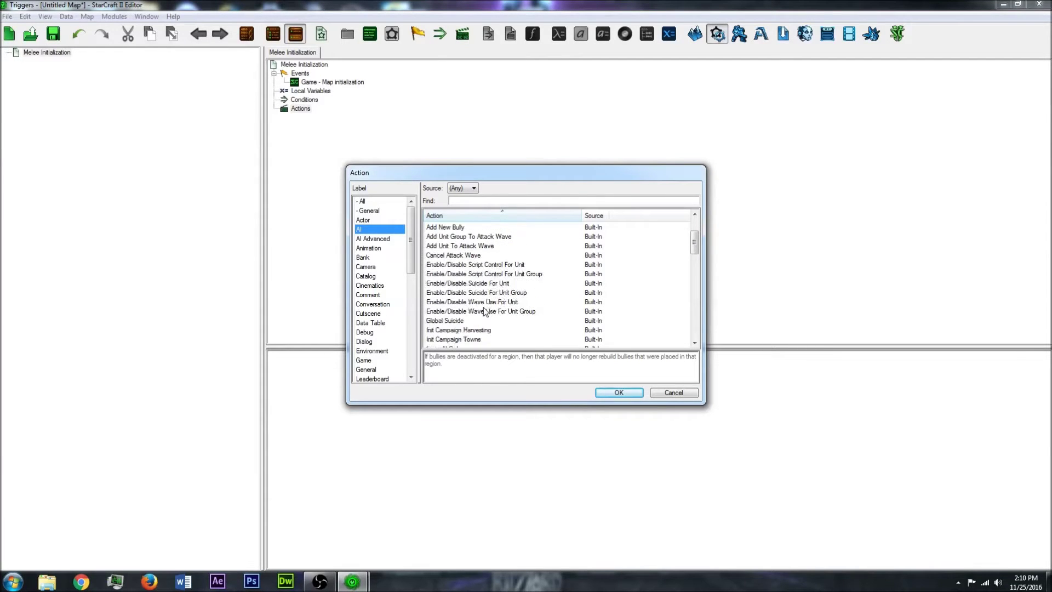
{"action": "scroll", "coordinate": [475, 252], "scroll_direction": "down", "scroll_amount": 7}
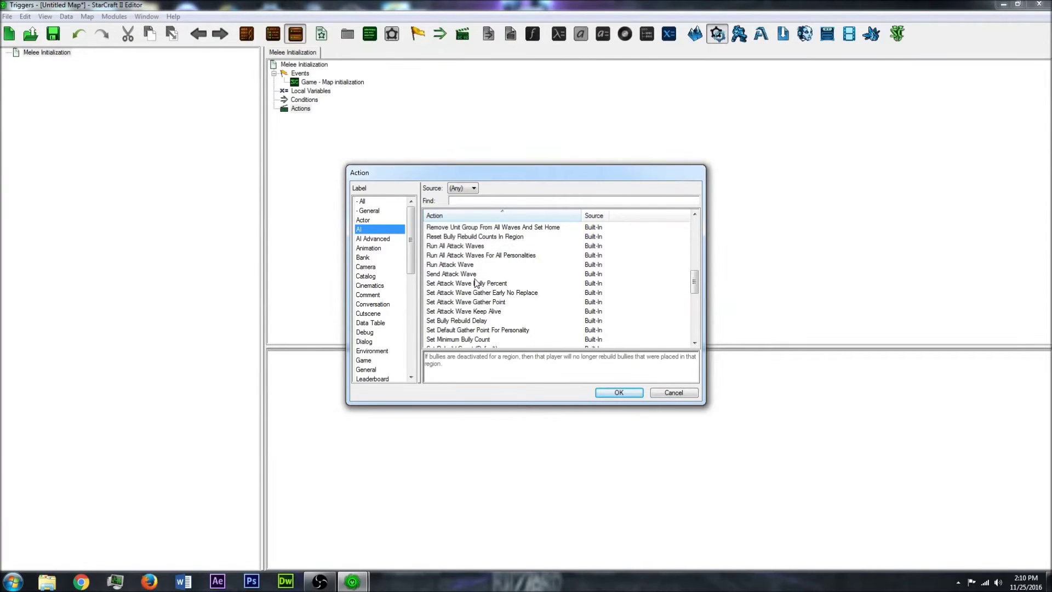
{"action": "scroll", "coordinate": [467, 278], "scroll_direction": "down", "scroll_amount": 8}
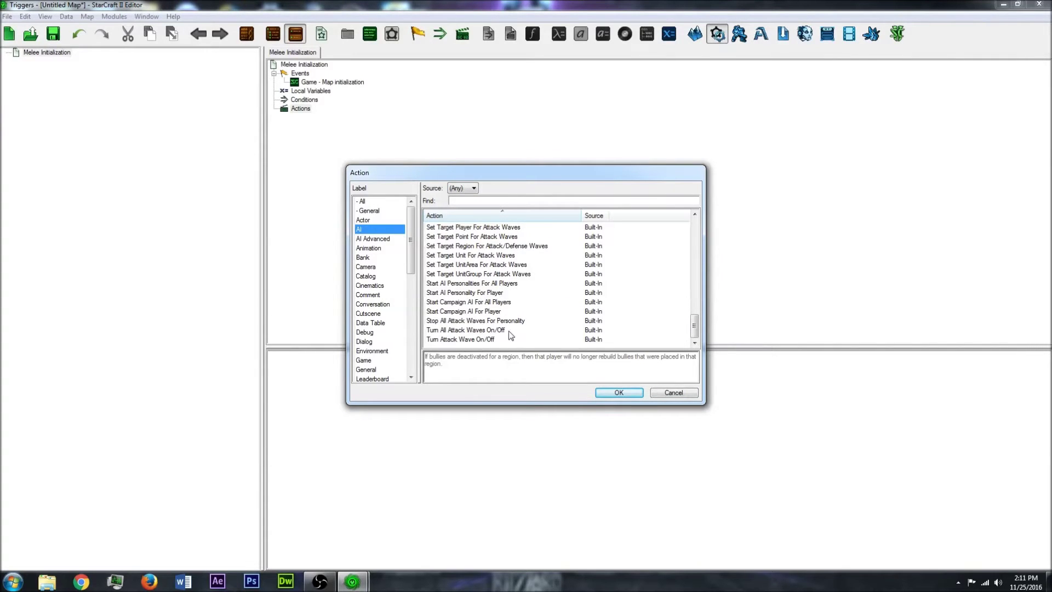
{"action": "mouse_move", "coordinate": [697, 329]}
{"action": "left_mouse_down"}
{"action": "mouse_move", "coordinate": [696, 318]}
{"action": "mouse_move", "coordinate": [696, 343]}
{"action": "left_mouse_up"}
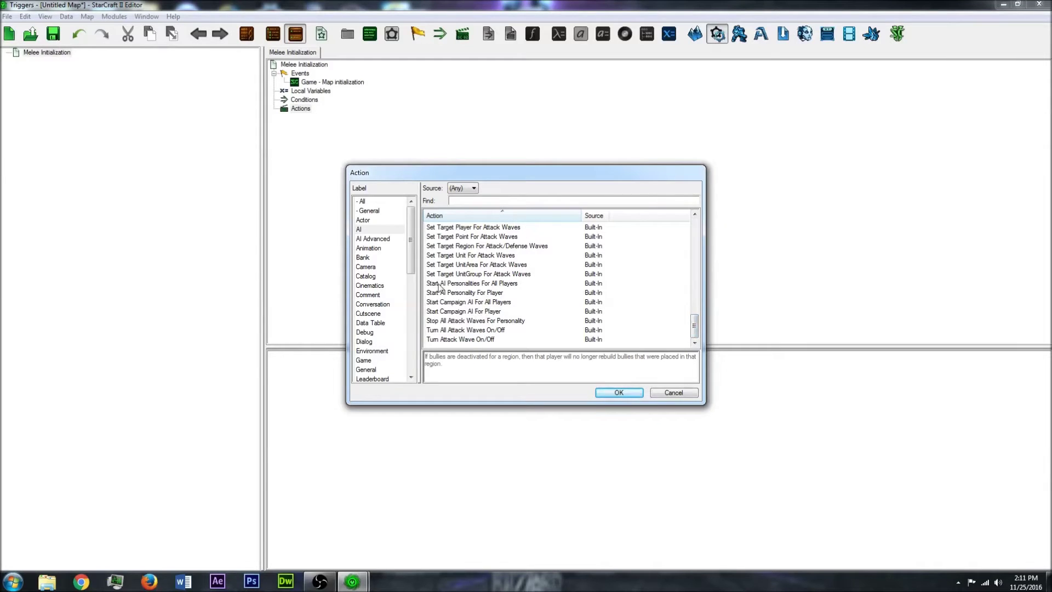
{"action": "left_click", "coordinate": [462, 284]}
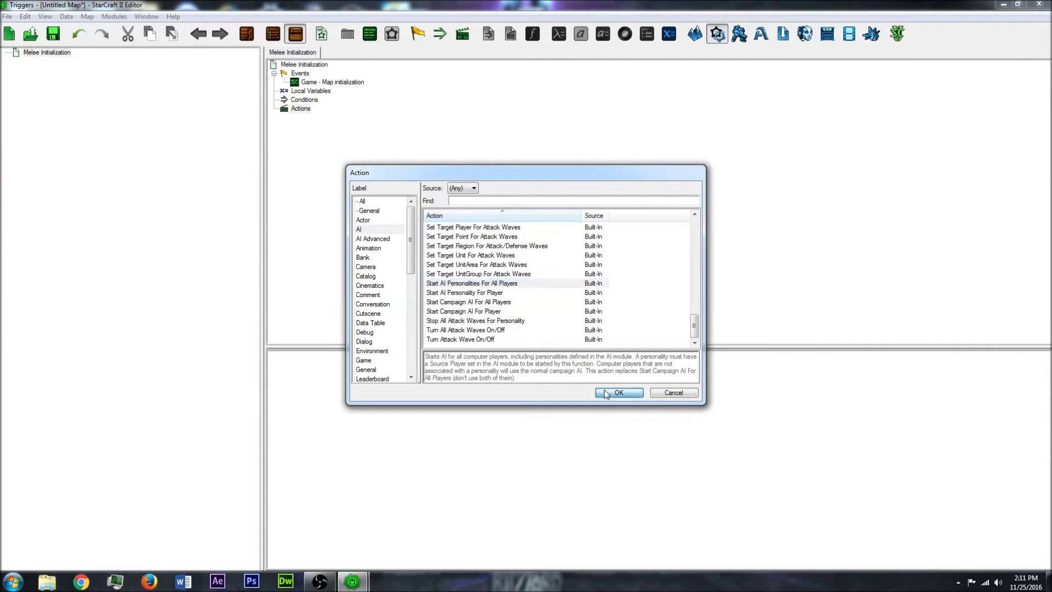
{"action": "left_click", "coordinate": [619, 392]}
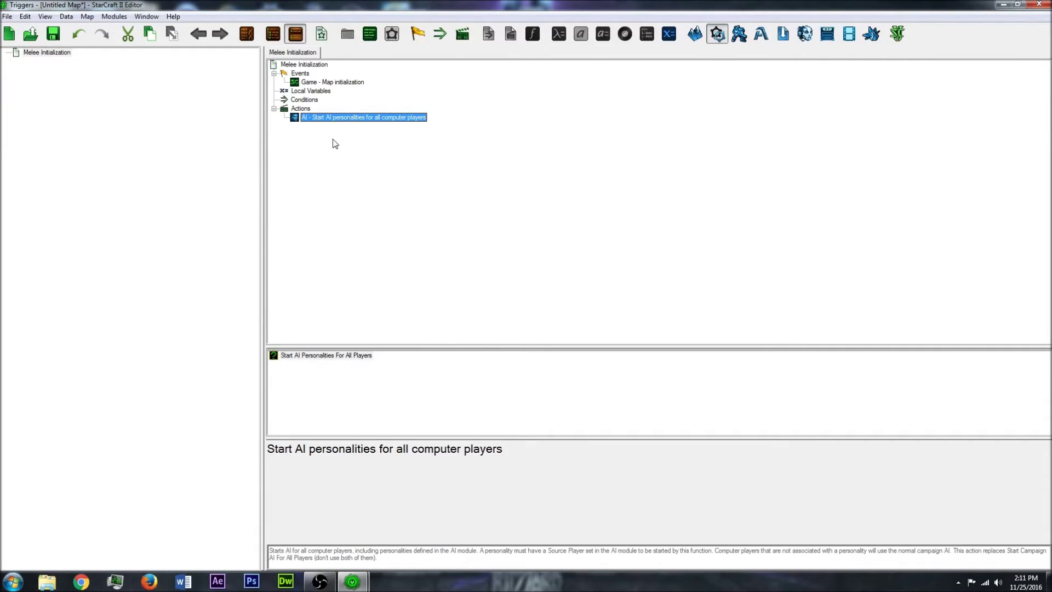
{"action": "key", "text": "ctrl+r"}
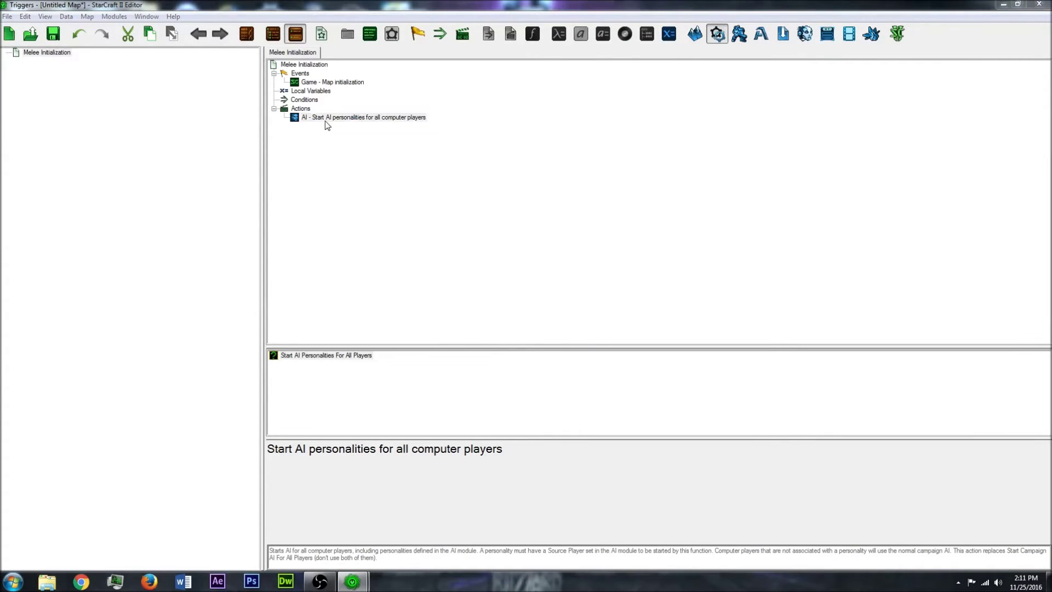
- Filter the new action list to AI actions and select Run All Attack Waves
{"action": "scroll", "coordinate": [505, 327], "scroll_direction": "down", "scroll_amount": 1}
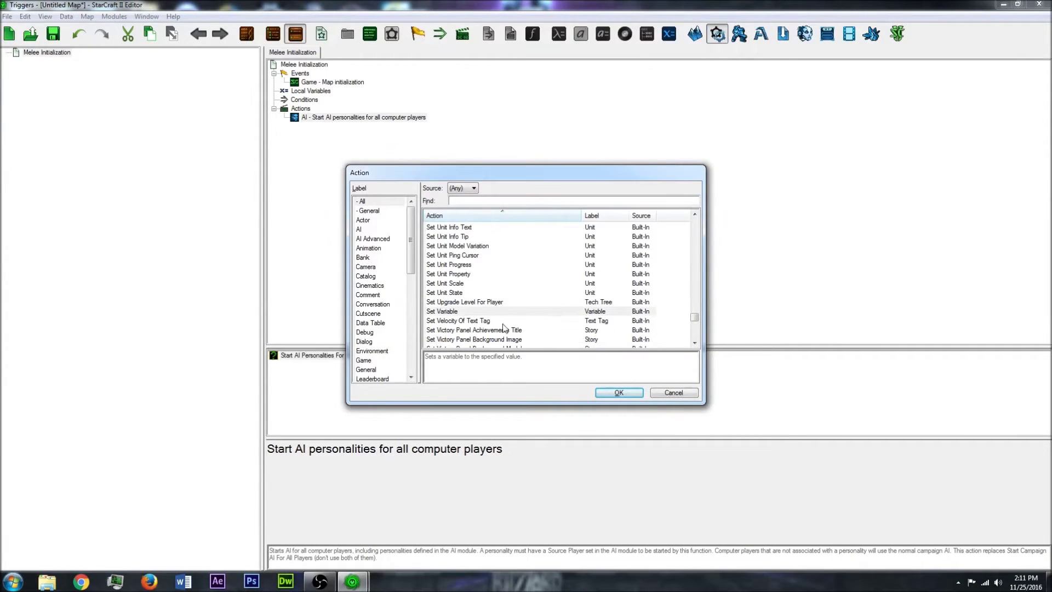
{"action": "left_click", "coordinate": [360, 229]}
{"action": "scroll", "coordinate": [568, 281], "scroll_direction": "down", "scroll_amount": 10}
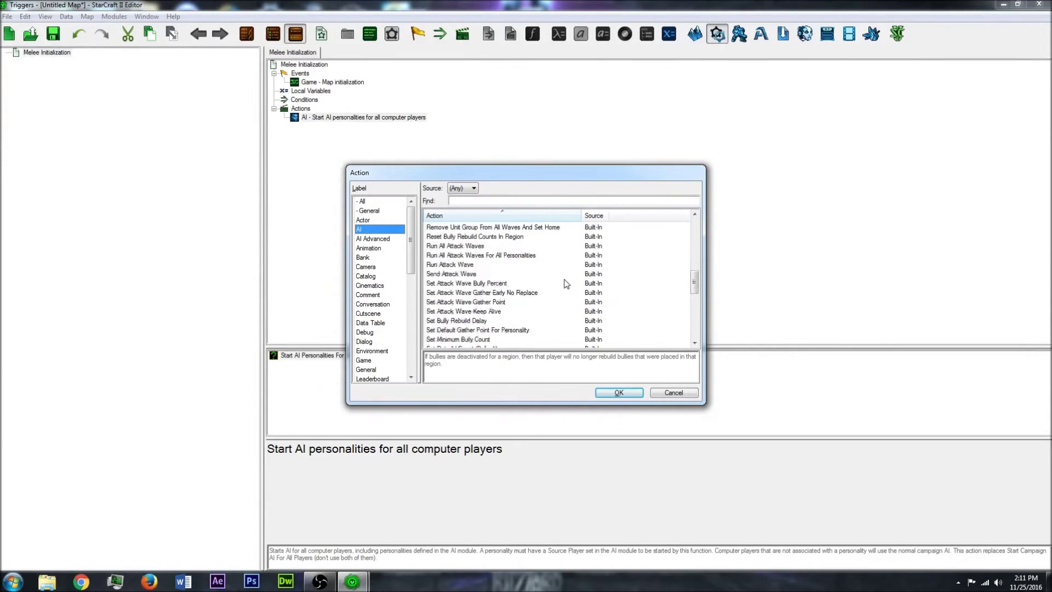
{"action": "scroll", "coordinate": [566, 283], "scroll_direction": "down", "scroll_amount": 5}
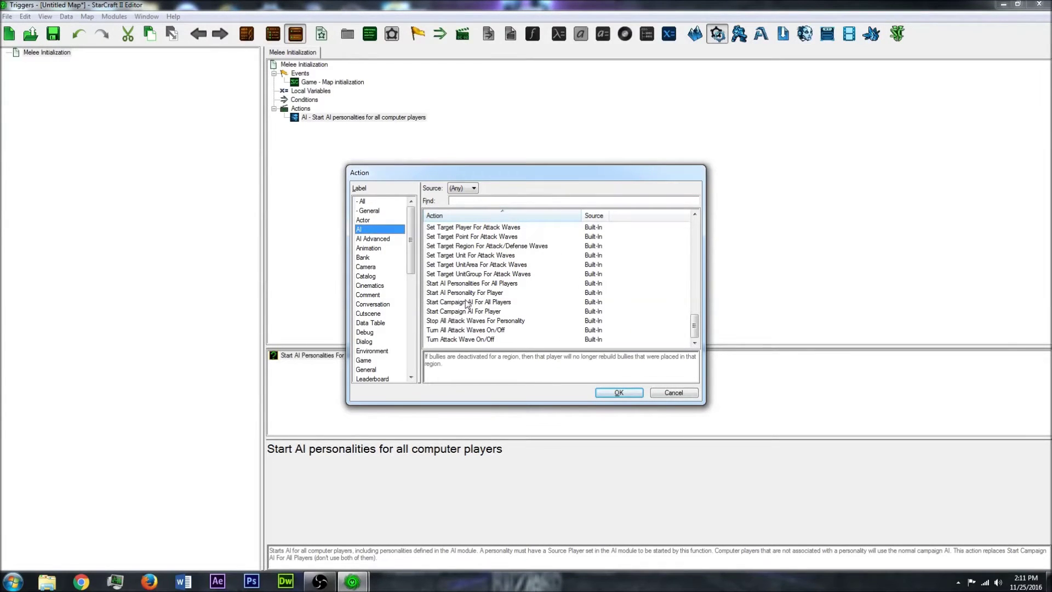
{"action": "scroll", "coordinate": [467, 303], "scroll_direction": "up", "scroll_amount": 12}
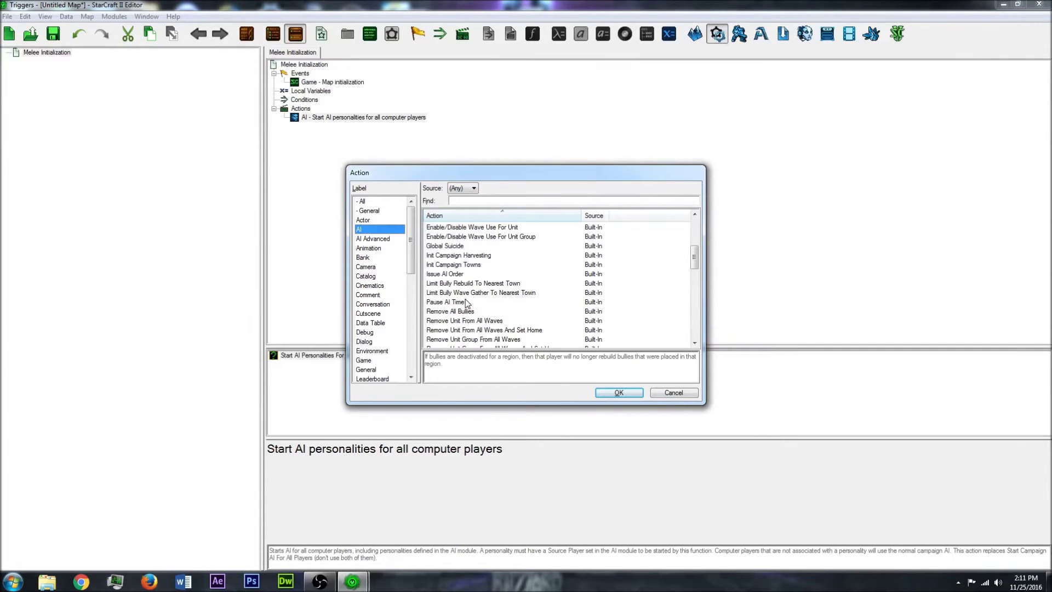
{"action": "scroll", "coordinate": [467, 303], "scroll_direction": "down", "scroll_amount": 3}
{"action": "left_click", "coordinate": [454, 284]}
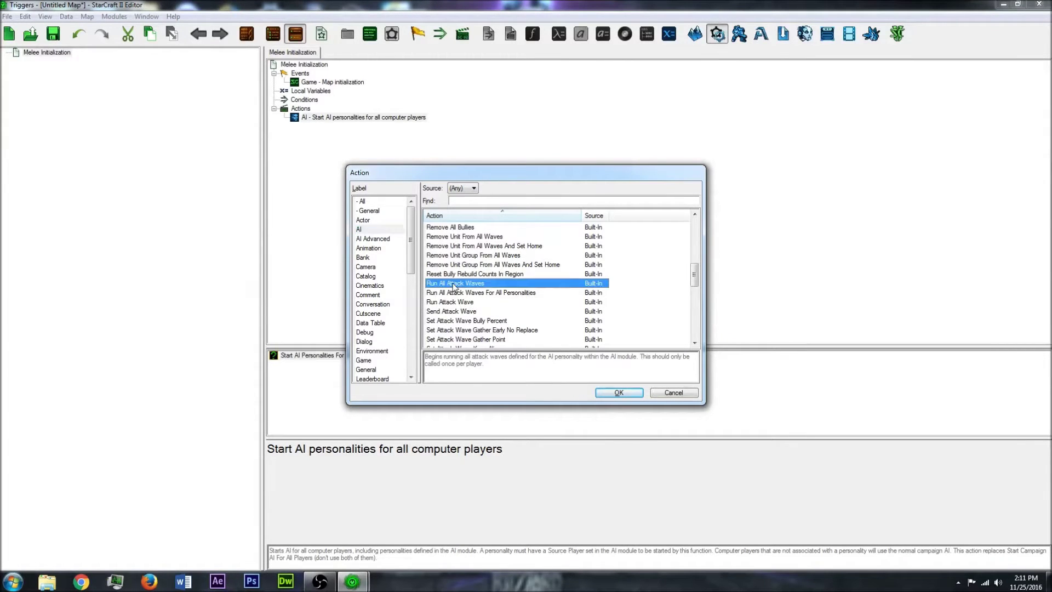
{"action": "left_click", "coordinate": [475, 293]}
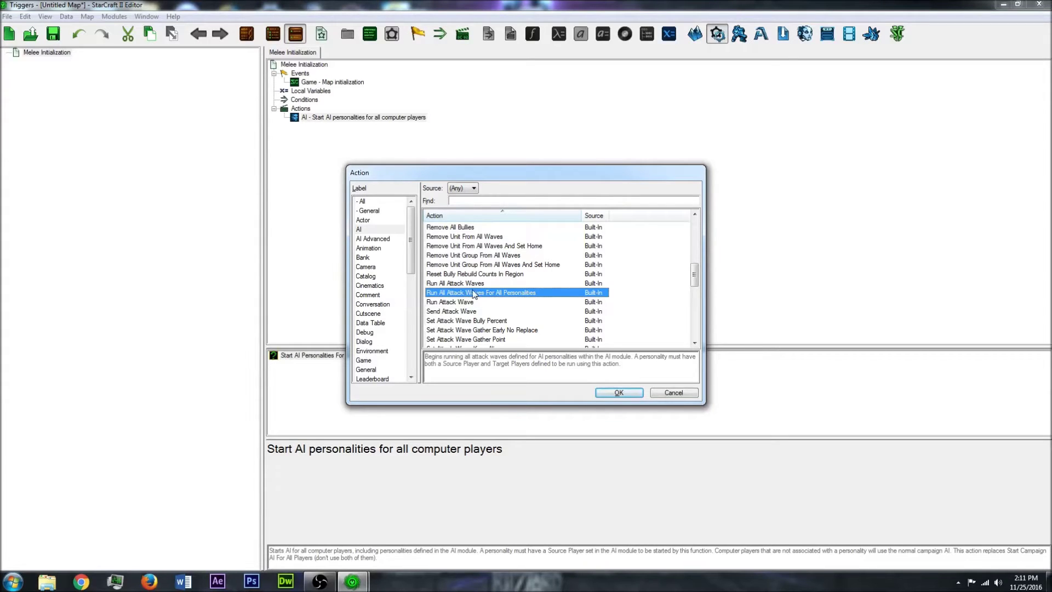
{"action": "scroll", "coordinate": [473, 294], "scroll_direction": "up", "scroll_amount": 2}
{"action": "scroll", "coordinate": [474, 294], "scroll_direction": "up", "scroll_amount": 8}
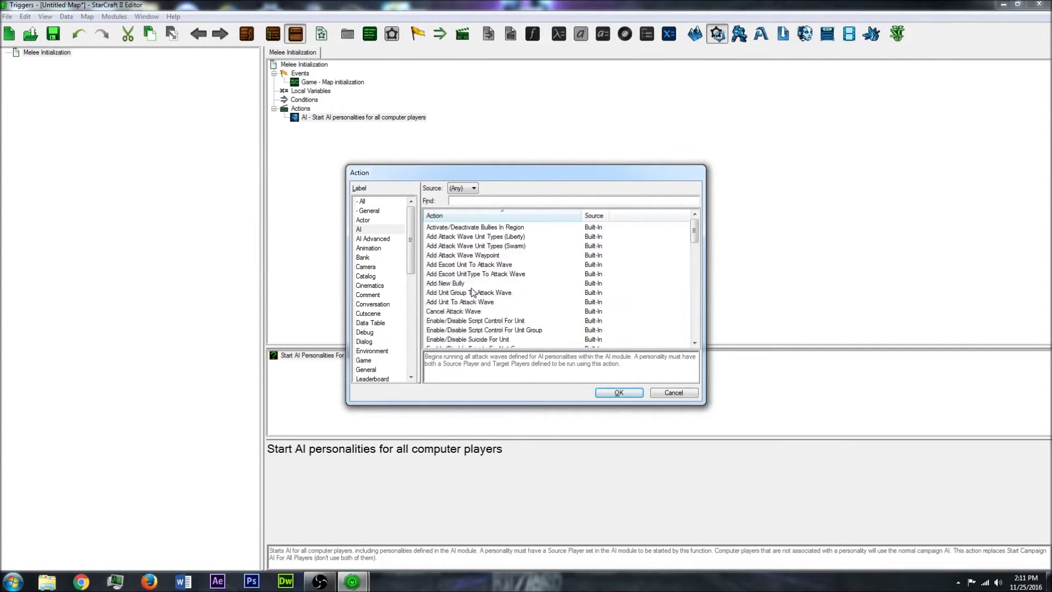
{"action": "scroll", "coordinate": [472, 286], "scroll_direction": "down", "scroll_amount": 1}
{"action": "scroll", "coordinate": [483, 262], "scroll_direction": "up", "scroll_amount": 1}
{"action": "scroll", "coordinate": [461, 261], "scroll_direction": "down", "scroll_amount": 2}
{"action": "scroll", "coordinate": [477, 274], "scroll_direction": "down", "scroll_amount": 1}
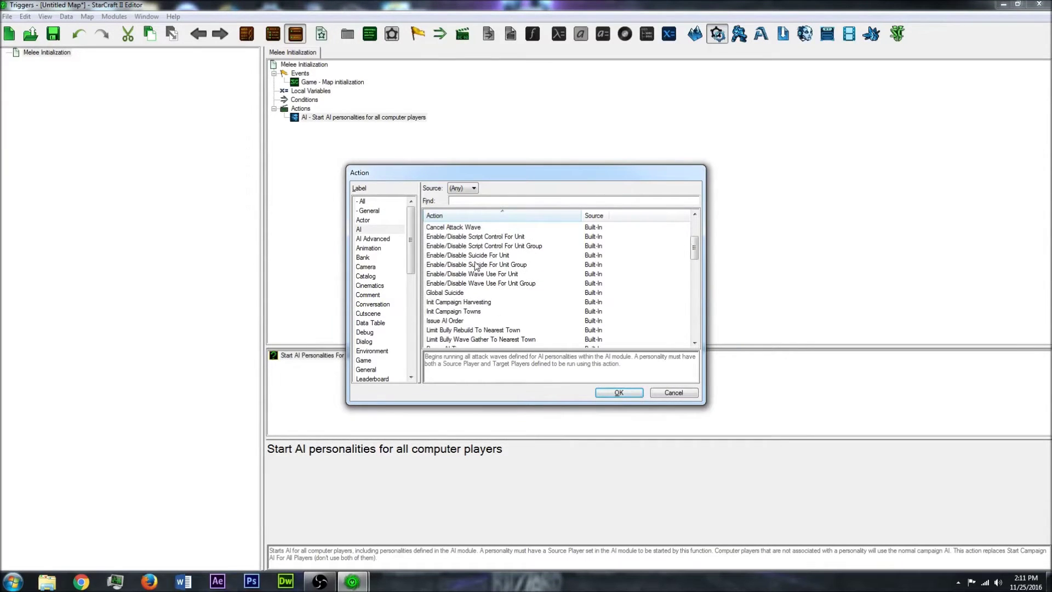
{"action": "scroll", "coordinate": [476, 274], "scroll_direction": "down", "scroll_amount": 1}
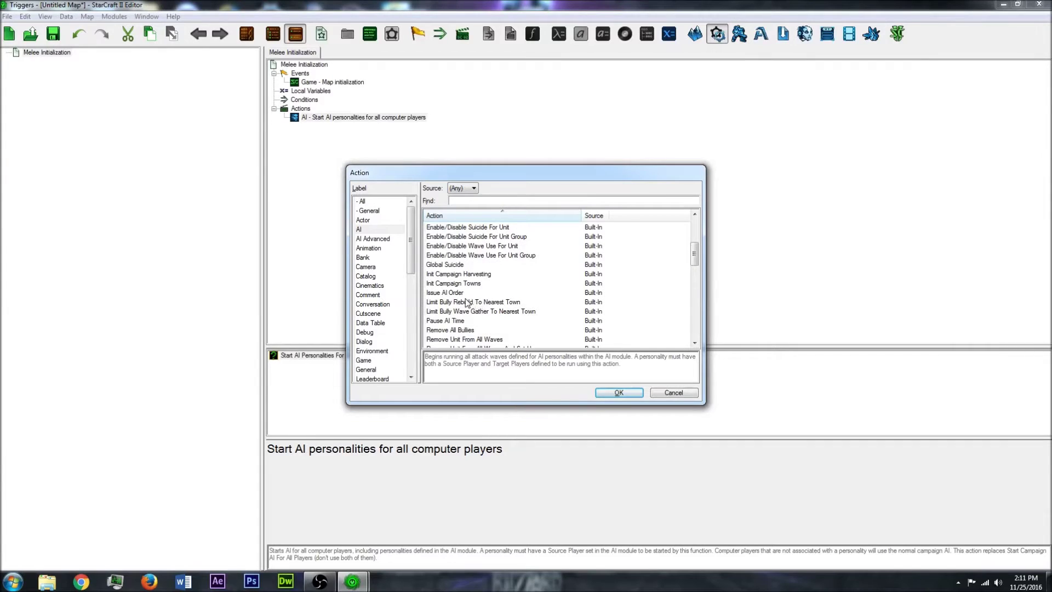
{"action": "scroll", "coordinate": [477, 304], "scroll_direction": "down", "scroll_amount": 4}
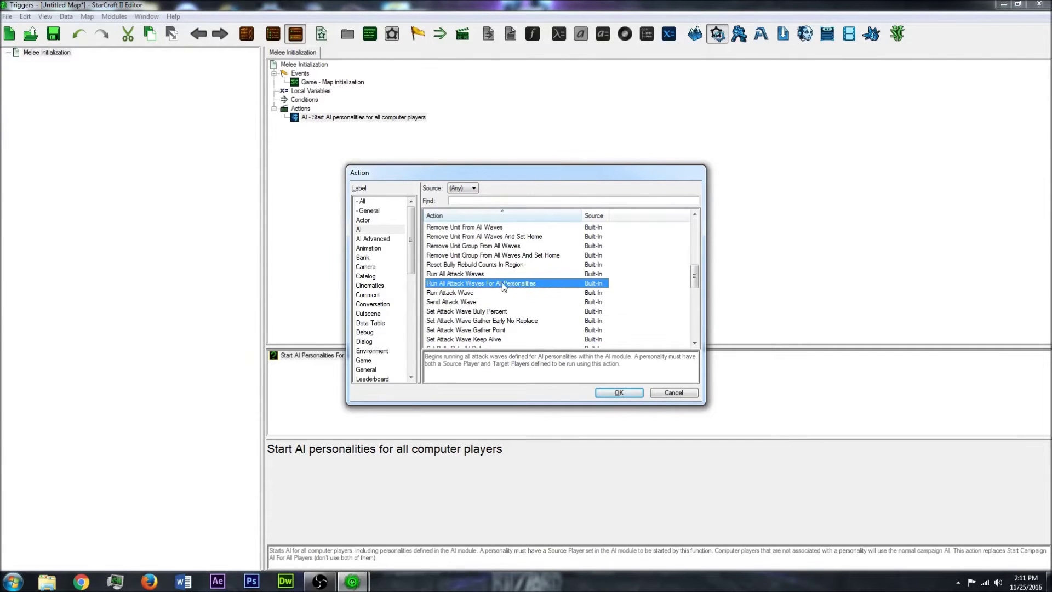
{"action": "left_click", "coordinate": [482, 274]}
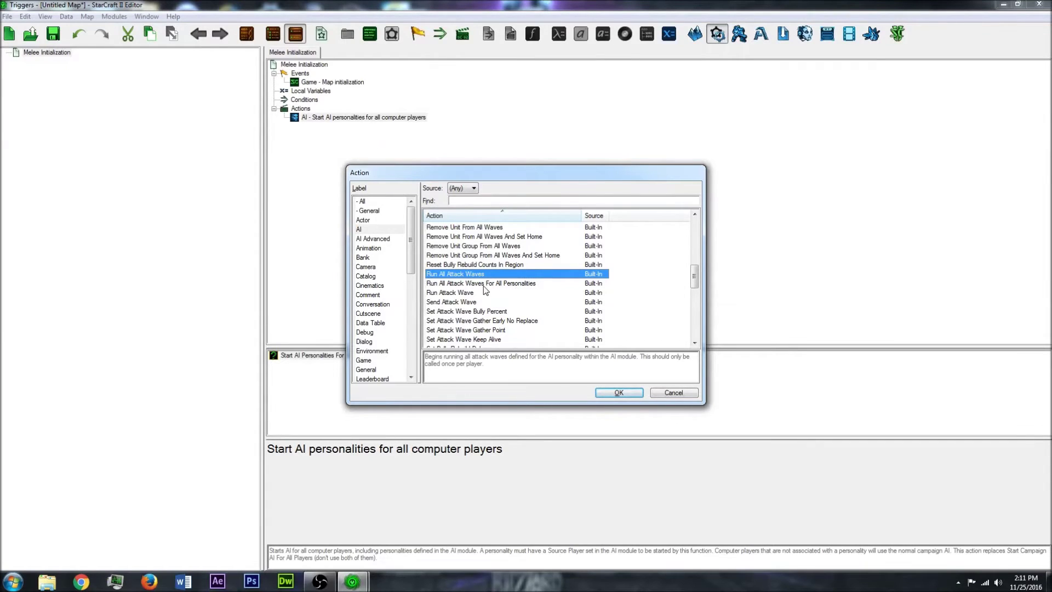
{"action": "key", "text": "Down"}
{"action": "key", "text": "Down"}
- Add Run All Attack Waves with player 14 as attacker, targeting Player group(1)
{"action": "left_click", "coordinate": [480, 275]}
{"action": "left_click", "coordinate": [618, 393]}
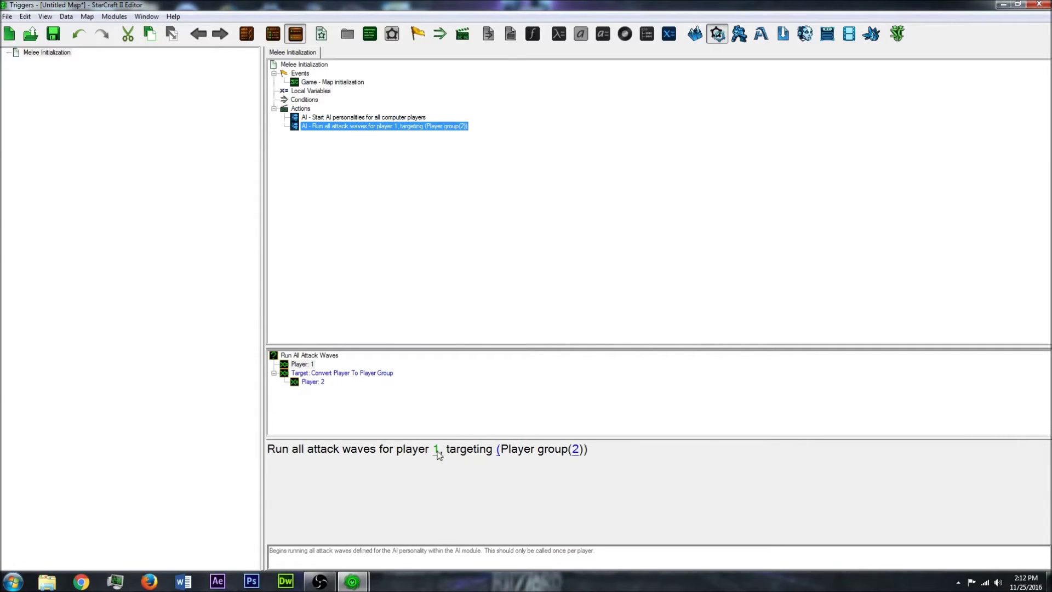
{"action": "left_click", "coordinate": [437, 450]}
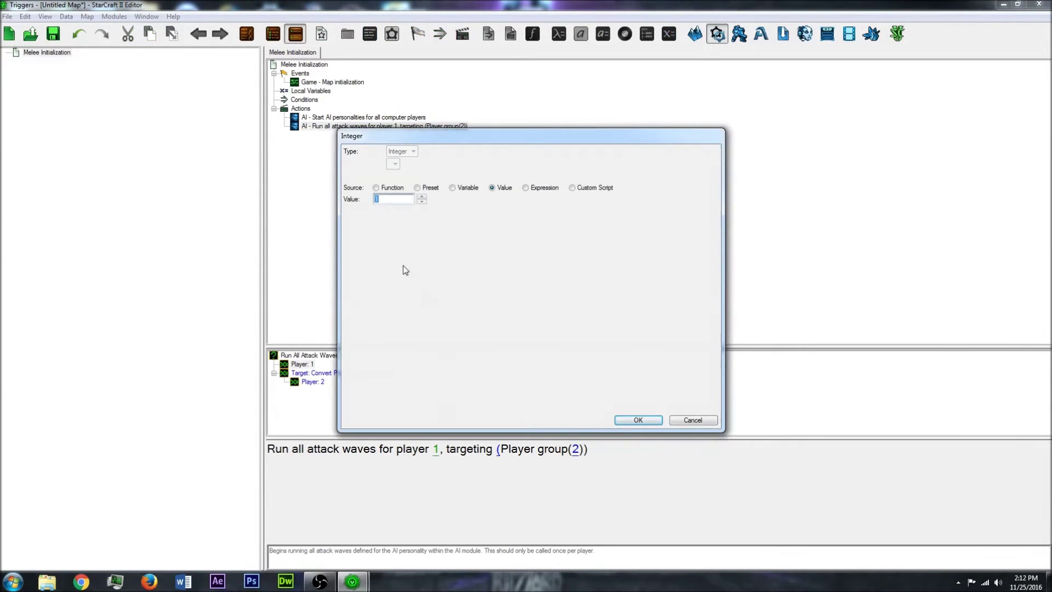
{"action": "key", "text": "Return"}
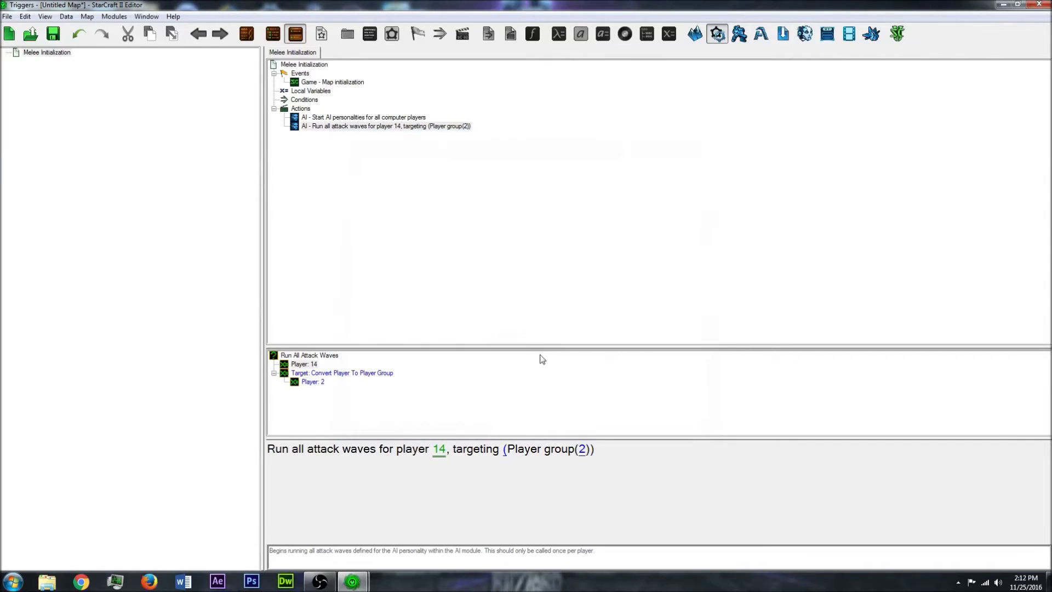
{"action": "left_click", "coordinate": [582, 449]}
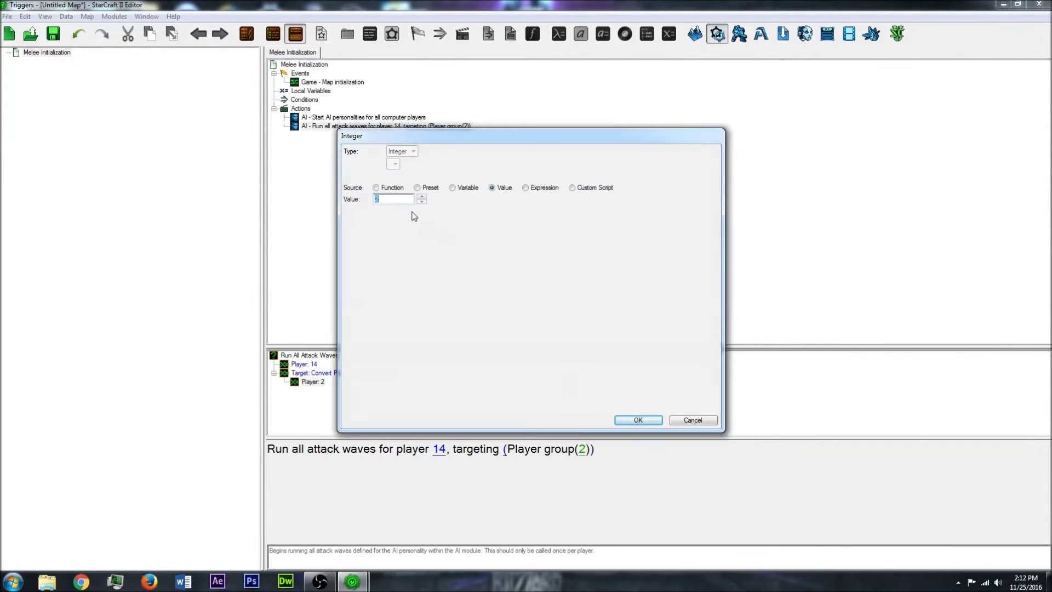
{"action": "type", "text": "1"}
{"action": "left_click", "coordinate": [646, 418]}
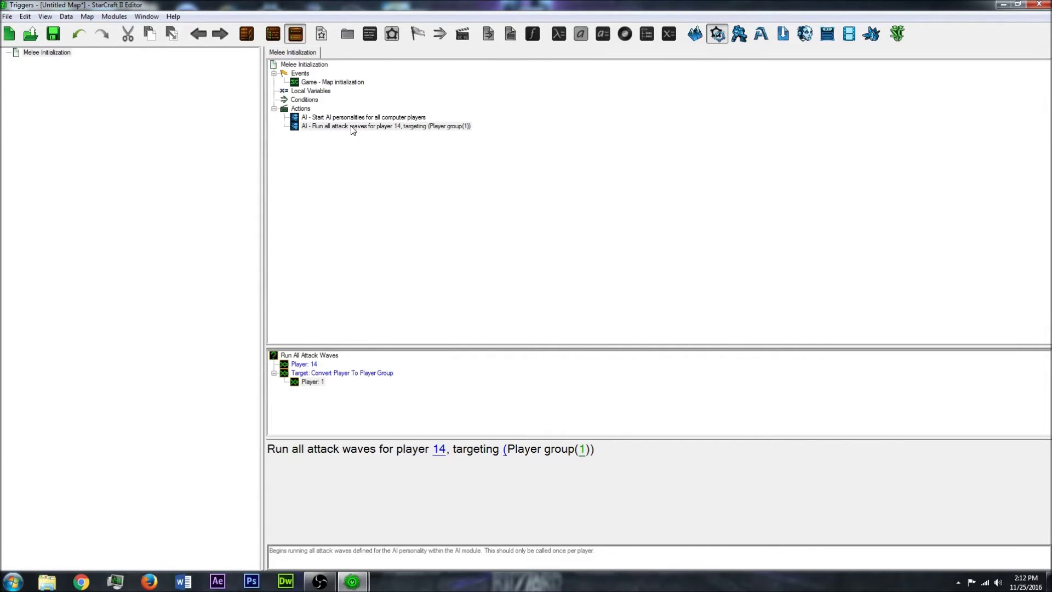
{"action": "left_click", "coordinate": [366, 118]}
{"action": "left_click", "coordinate": [372, 127]}
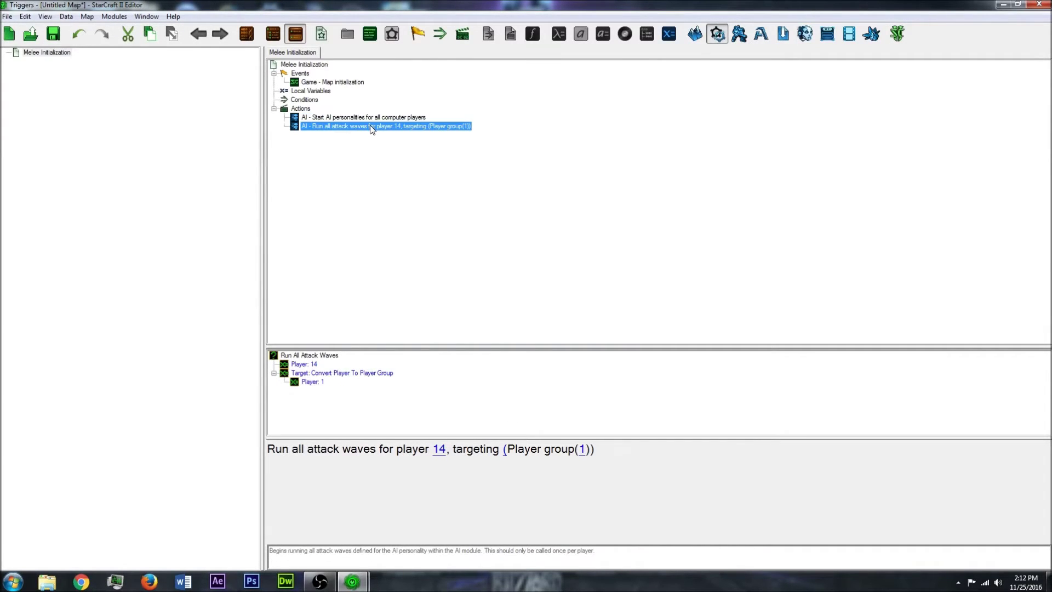
{"action": "key", "text": "ctrl+r"}
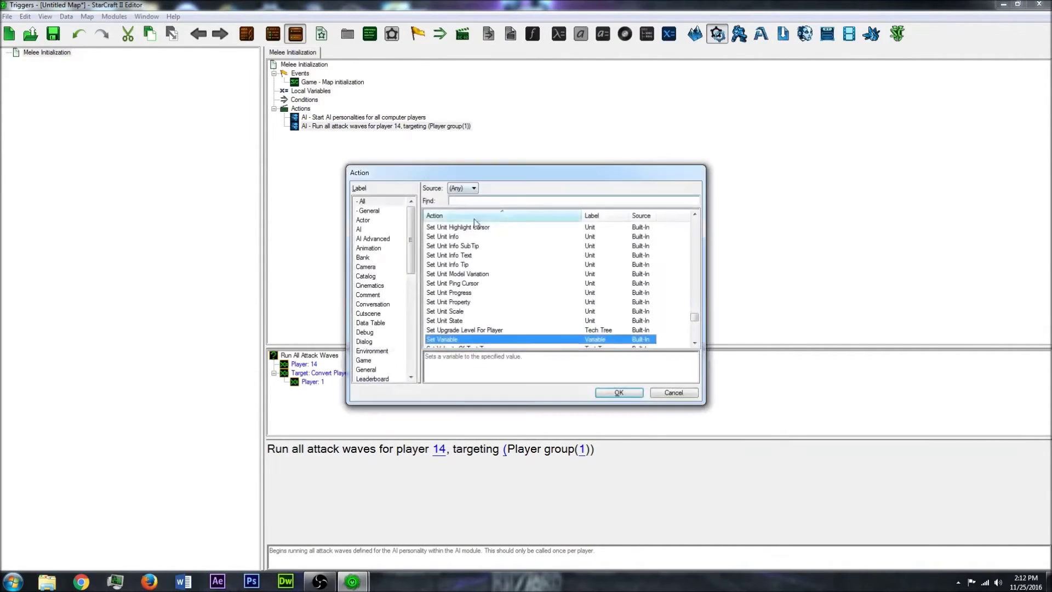
{"action": "type", "text": "reveal"}
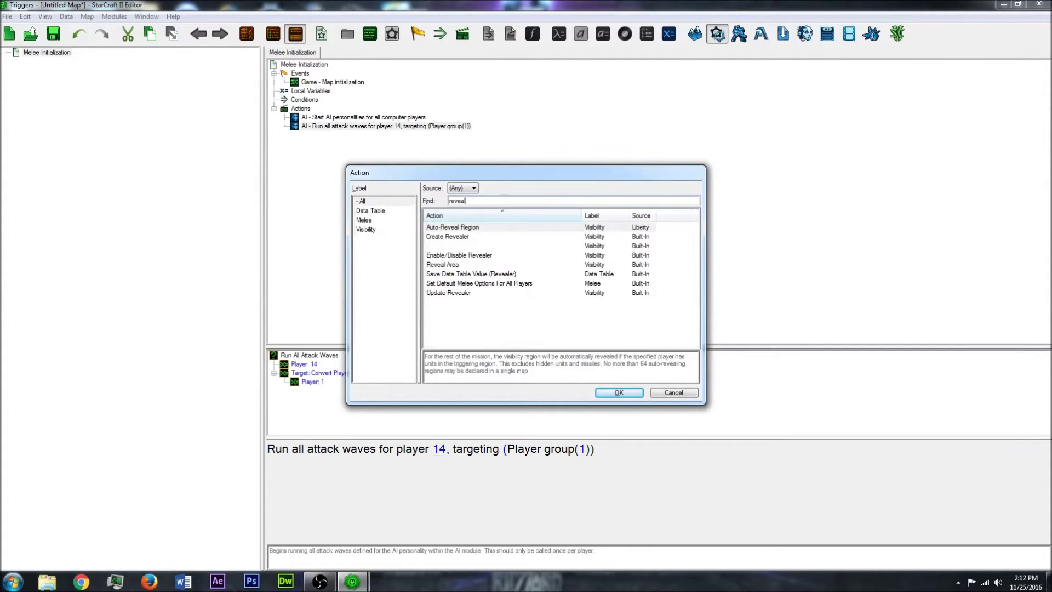
{"action": "left_click", "coordinate": [442, 265]}
{"action": "left_click", "coordinate": [618, 392]}
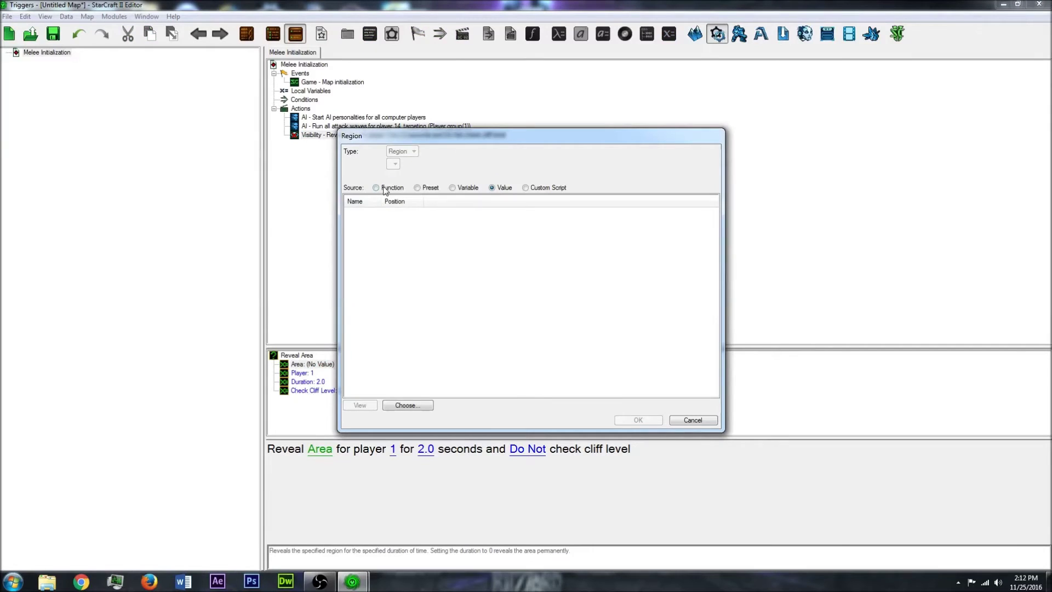
{"action": "left_click", "coordinate": [385, 189]}
{"action": "left_click", "coordinate": [438, 275]}
{"action": "left_click", "coordinate": [638, 420]}
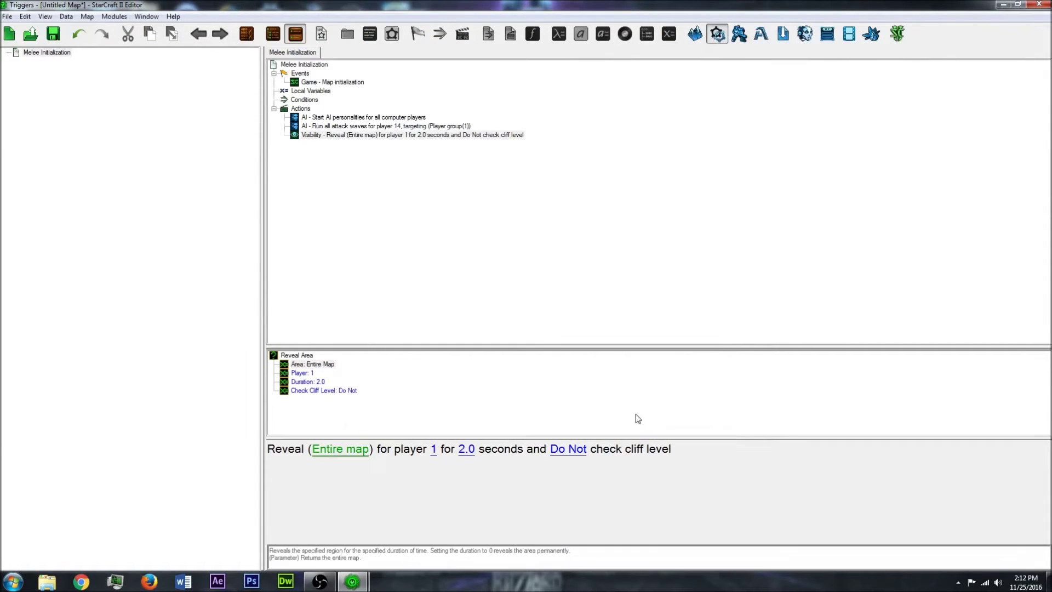
{"action": "left_click", "coordinate": [466, 449]}
{"action": "type", "text": "0"}
{"action": "key", "text": "Return"}
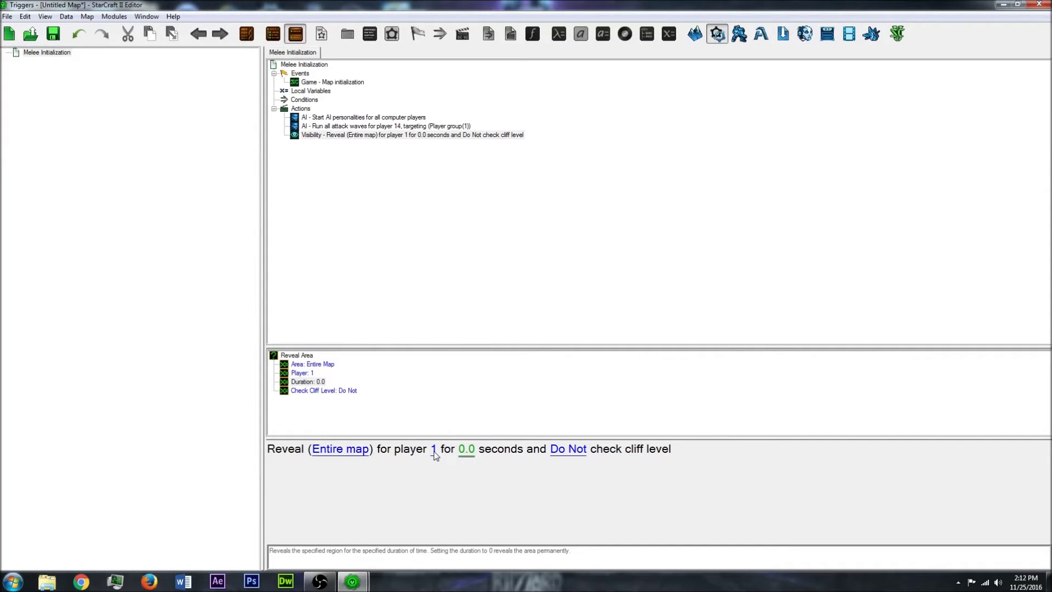
{"action": "left_click", "coordinate": [410, 126]}
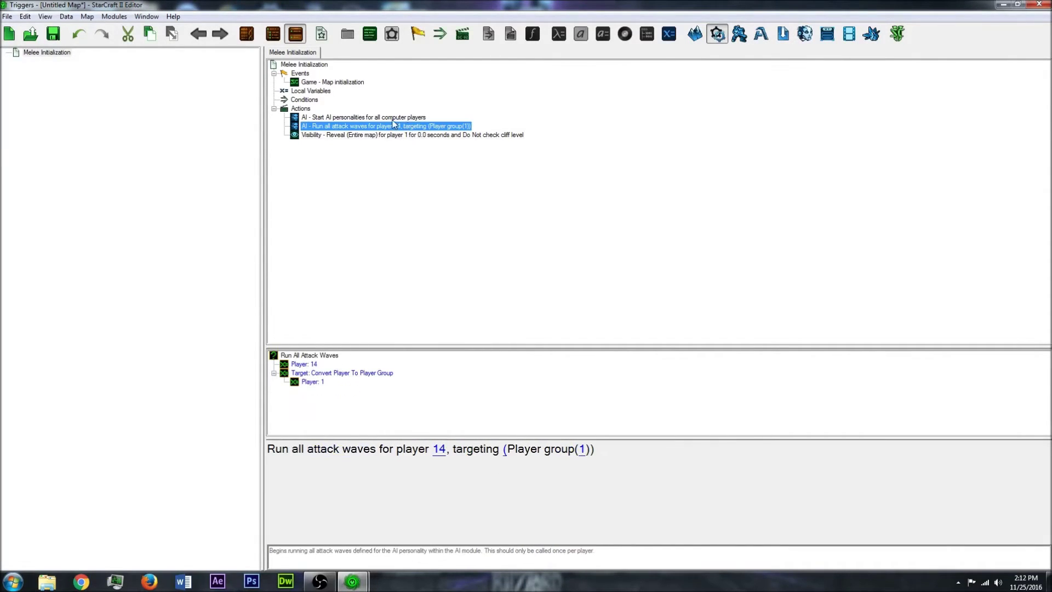
{"action": "left_click", "coordinate": [392, 118]}
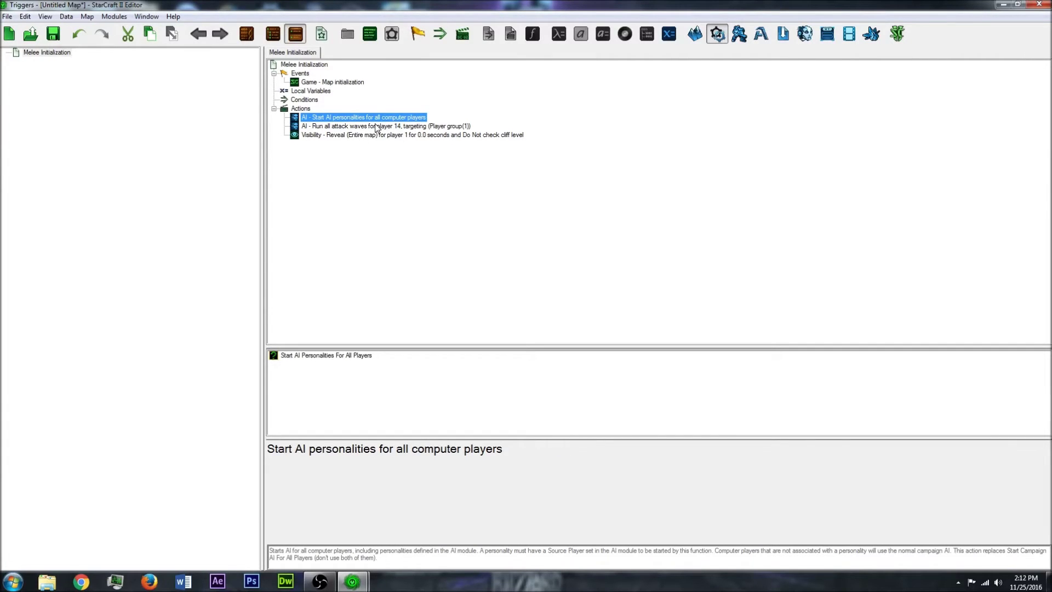
- In the AI editor, add a new personality named 'AI Attack Waves'
{"action": "left_click", "coordinate": [805, 34]}
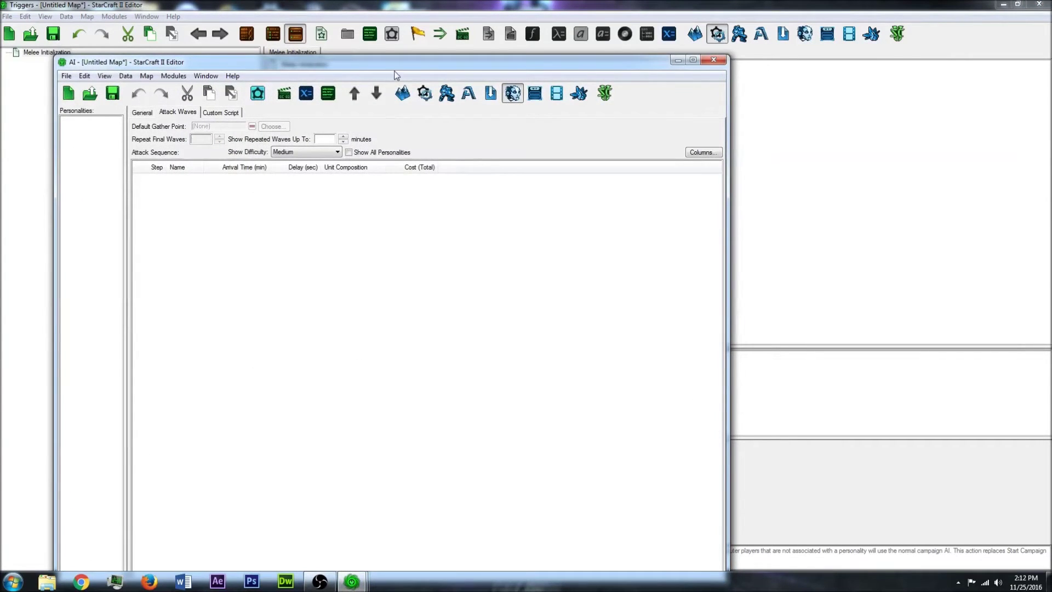
{"action": "left_click_drag", "start_coordinate": [401, 66], "coordinate": [487, 27]}
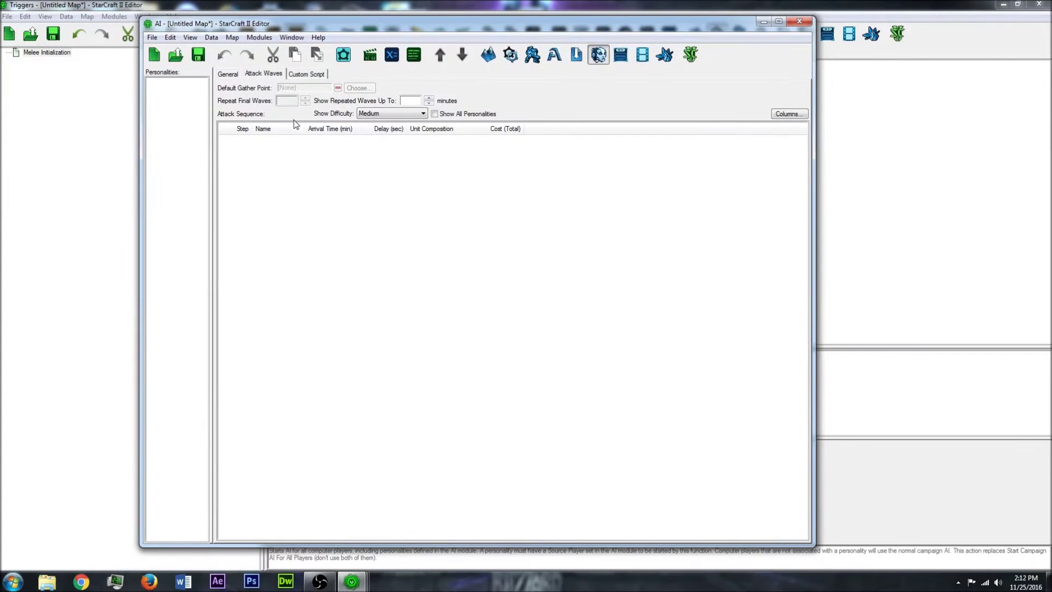
{"action": "right_click", "coordinate": [185, 103]}
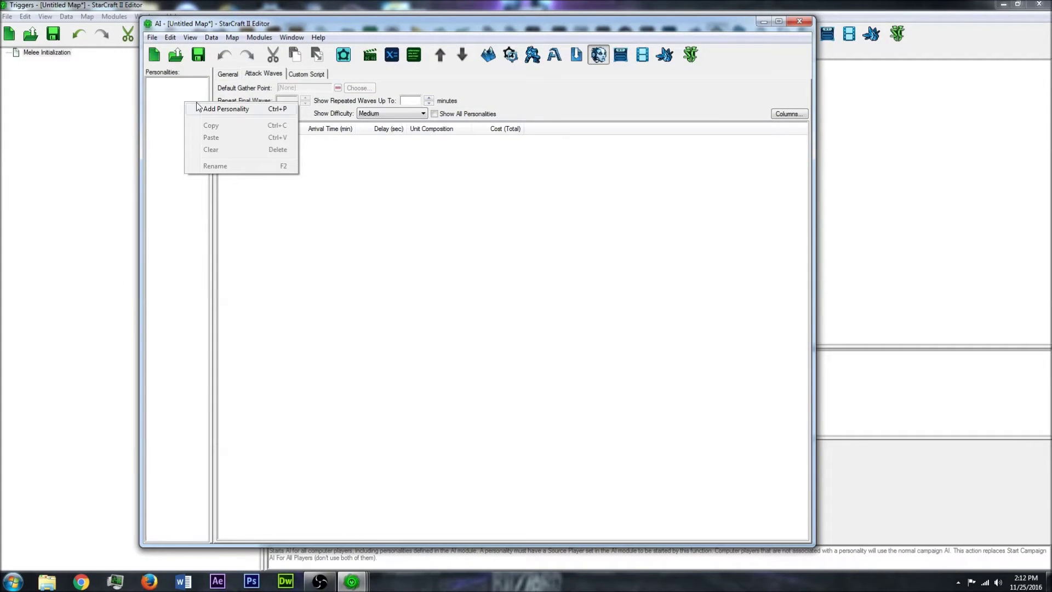
{"action": "left_click", "coordinate": [218, 110]}
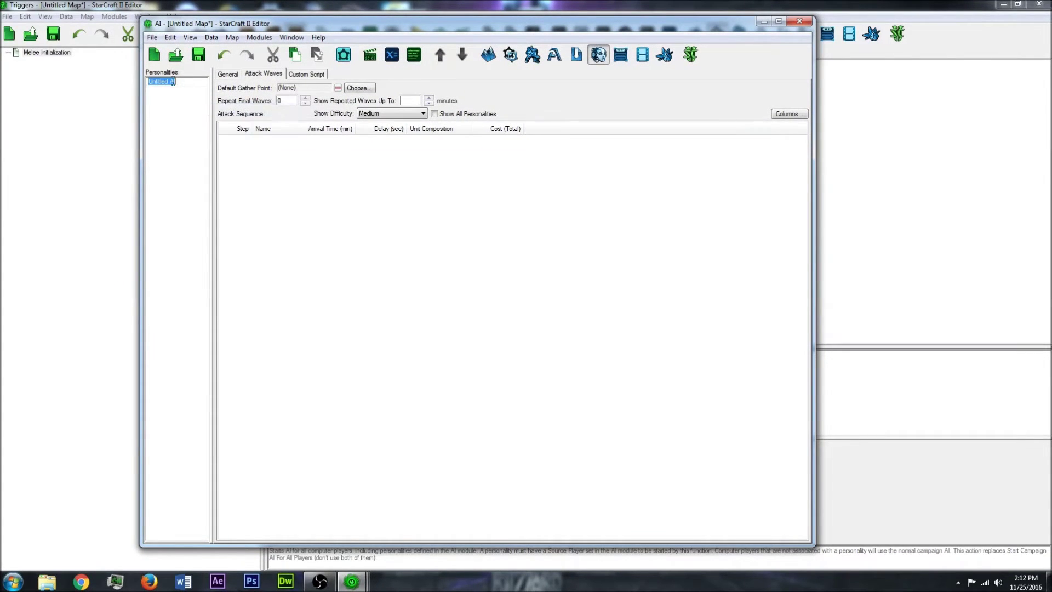
{"action": "left_click", "coordinate": [231, 78]}
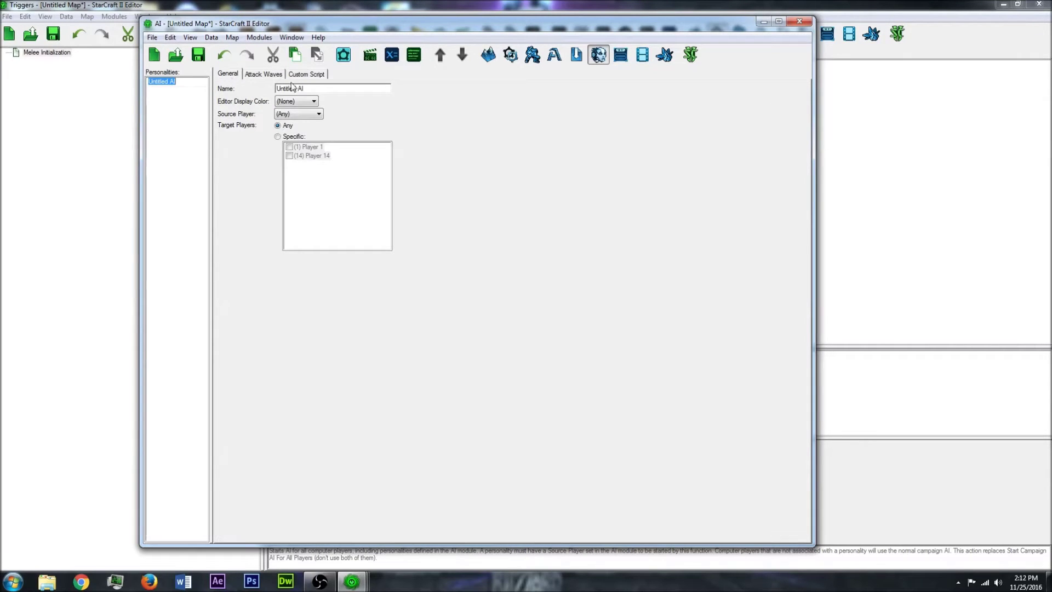
{"action": "left_click_drag", "start_coordinate": [327, 87], "coordinate": [130, 89]}
{"action": "type", "text": "AI Attack Waves"}
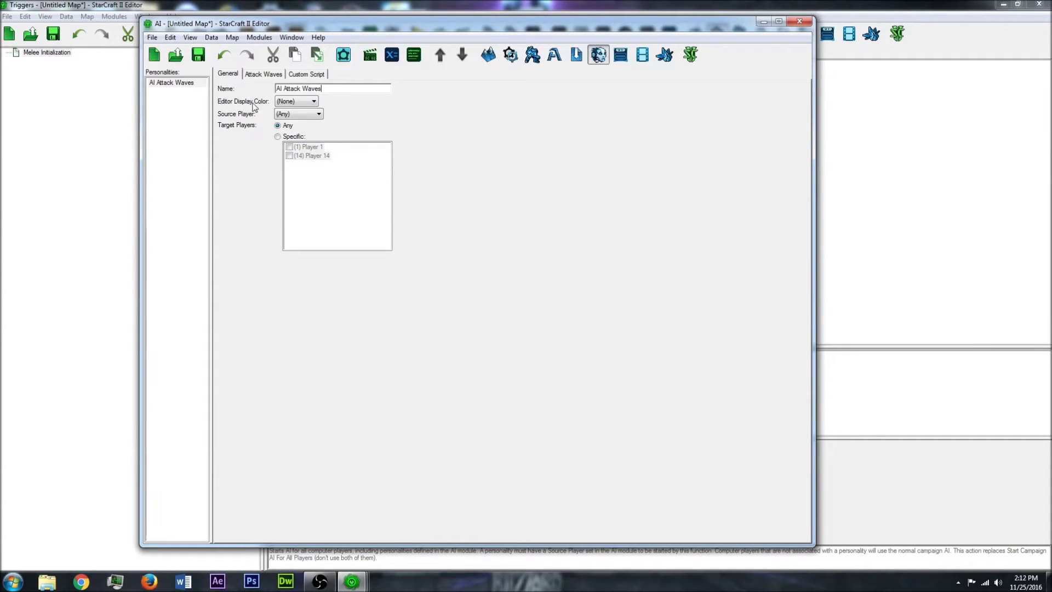
- Set the personality's display colour to White, source Player 14, target specific Player 1
{"action": "left_click", "coordinate": [299, 101]}
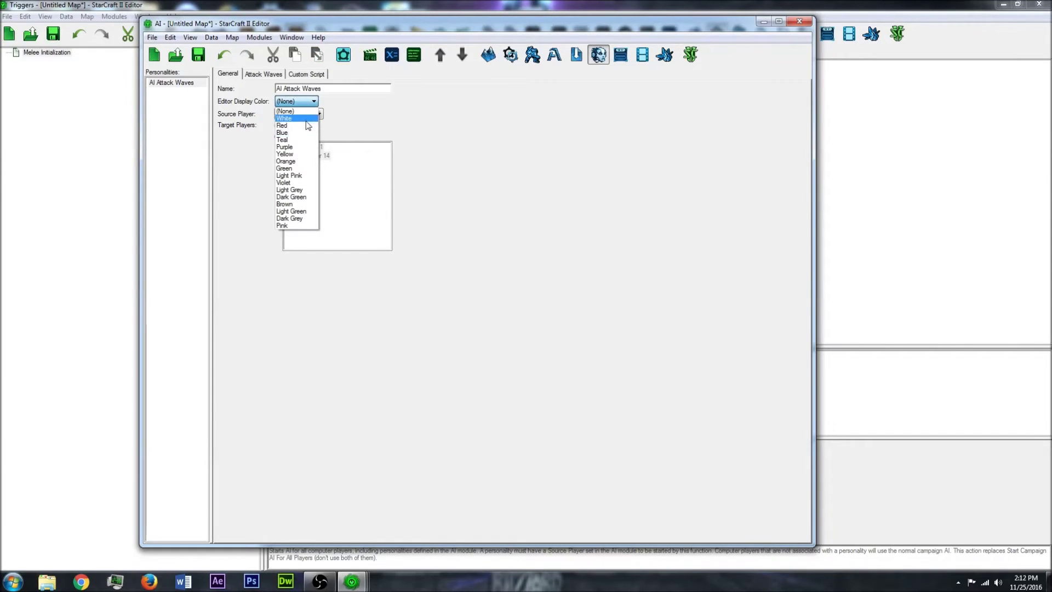
{"action": "left_click", "coordinate": [301, 119]}
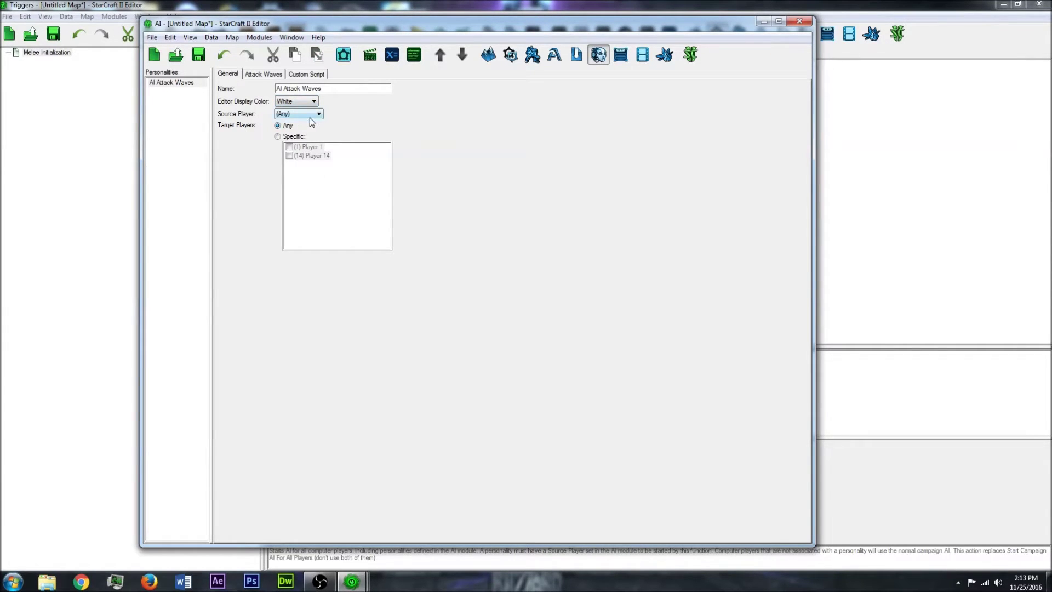
{"action": "left_click", "coordinate": [317, 115]}
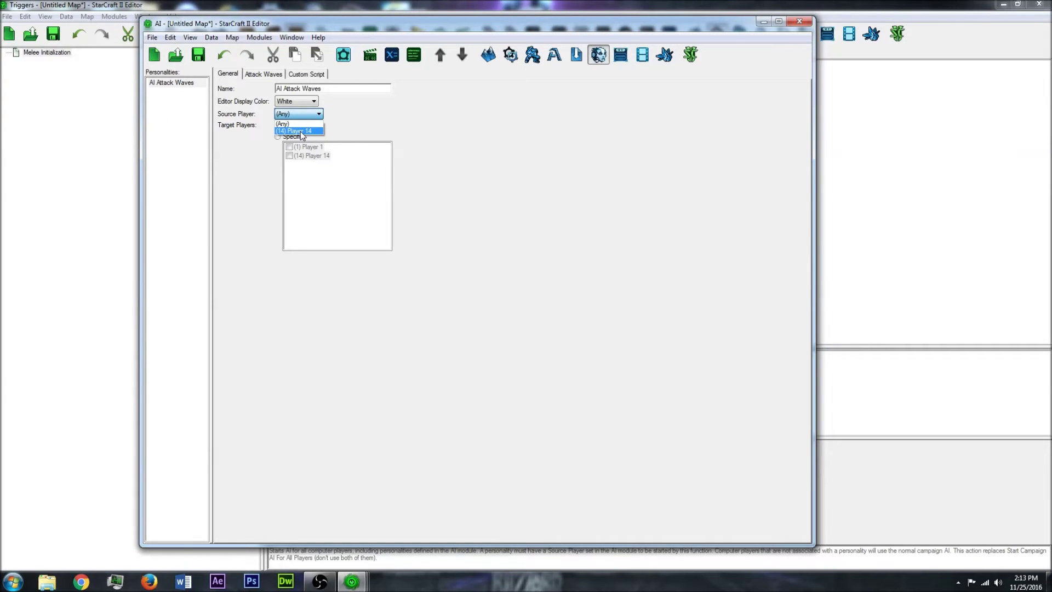
{"action": "left_click", "coordinate": [301, 131]}
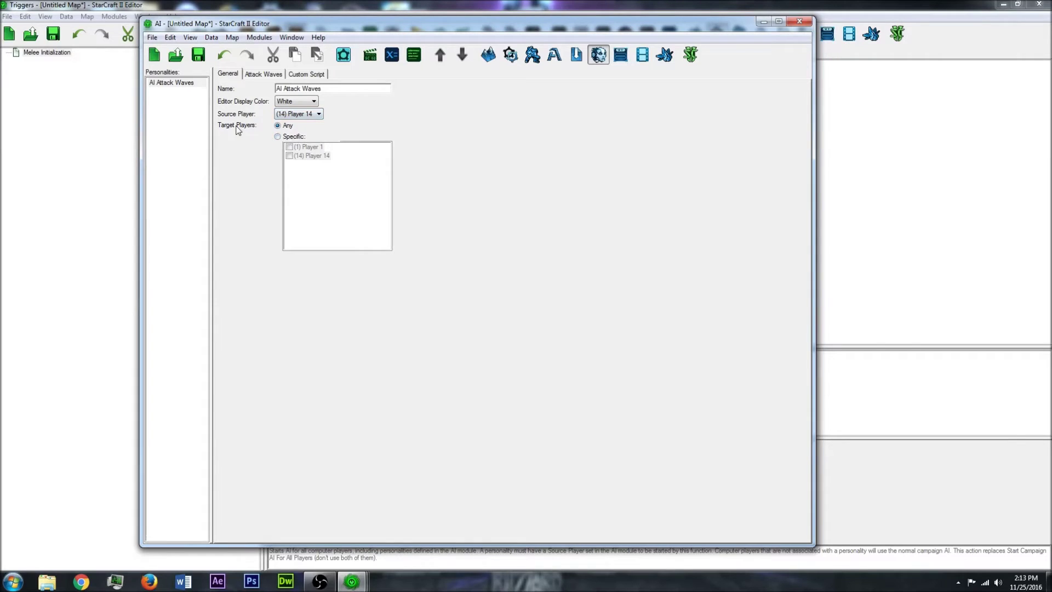
{"action": "left_click_drag", "start_coordinate": [554, 25], "coordinate": [518, 205]}
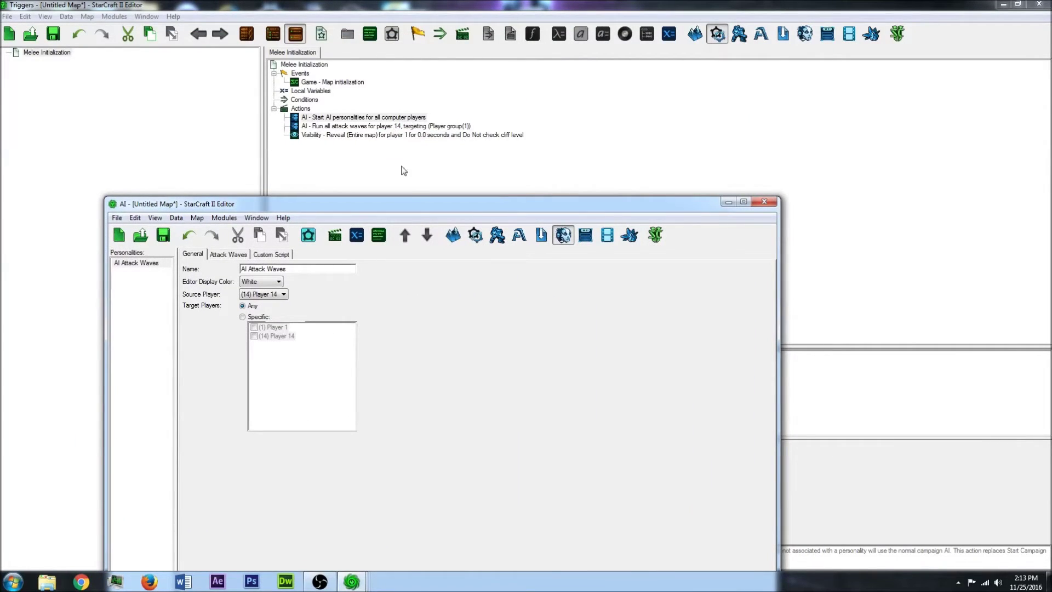
{"action": "left_click_drag", "start_coordinate": [424, 206], "coordinate": [441, 33]}
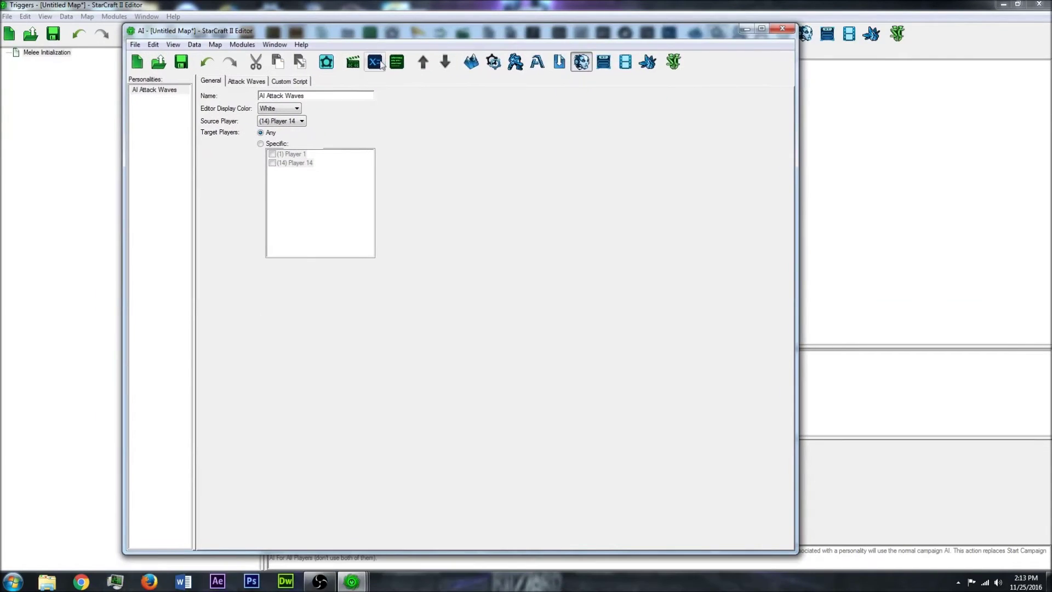
{"action": "left_click", "coordinate": [261, 143]}
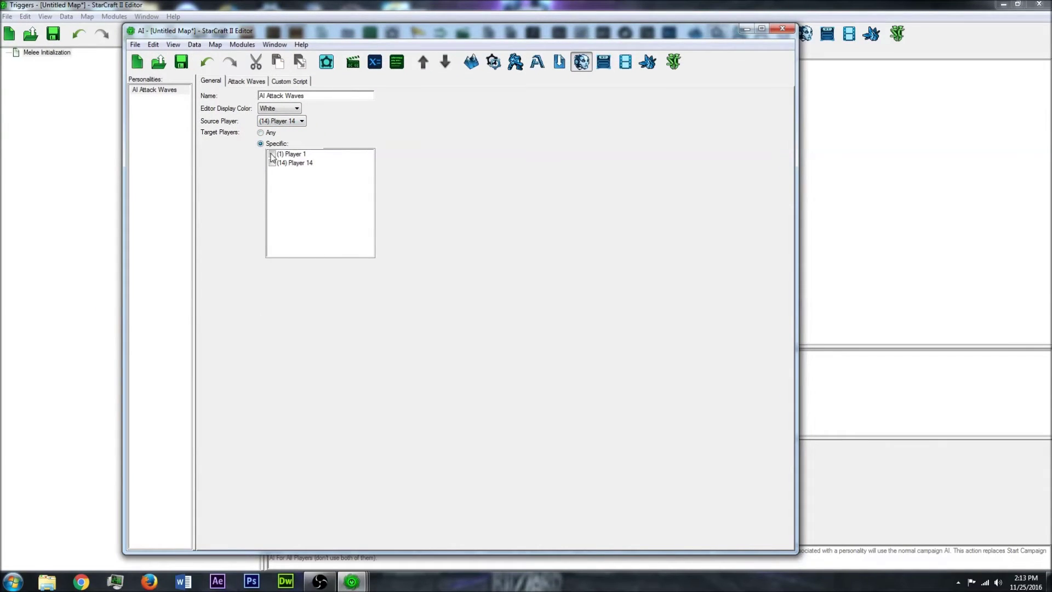
{"action": "left_click", "coordinate": [272, 155]}
{"action": "left_click", "coordinate": [243, 83]}
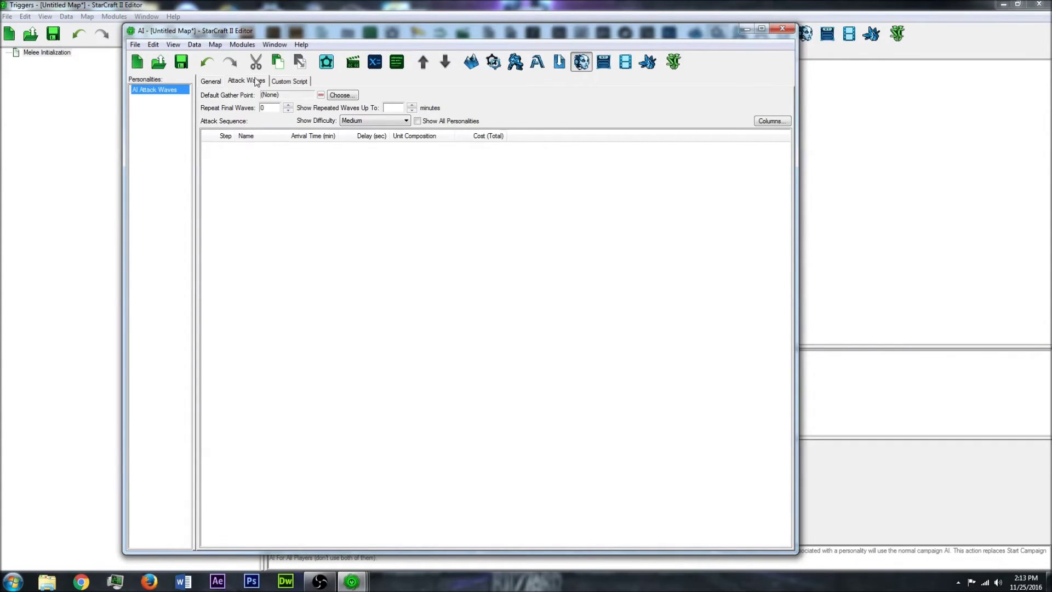
- Add Wave 1 to the attack sequence with Create Units Instantly enabled
{"action": "right_click", "coordinate": [241, 163]}
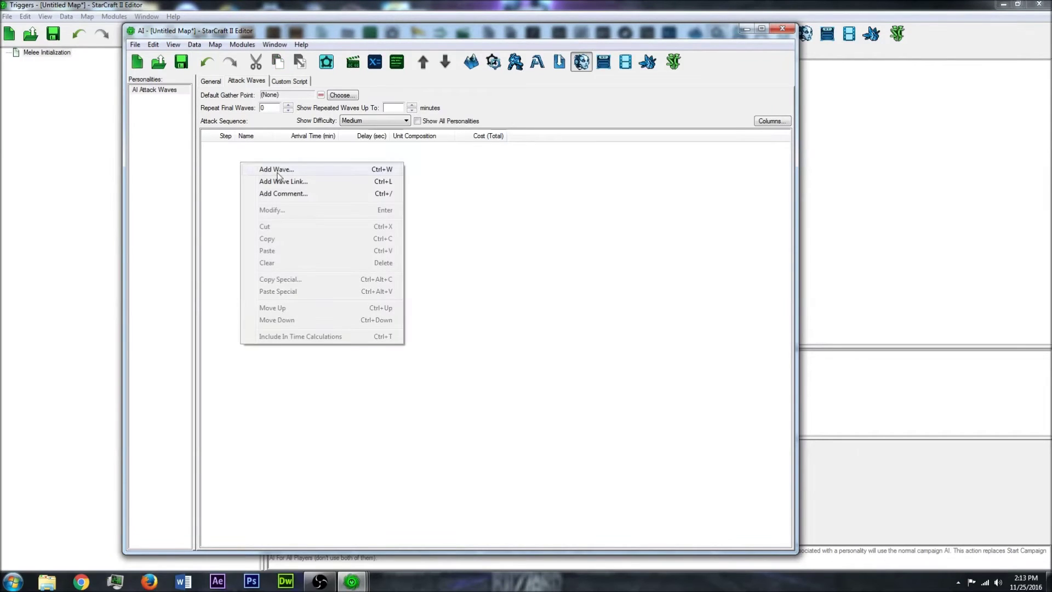
{"action": "left_click", "coordinate": [323, 173]}
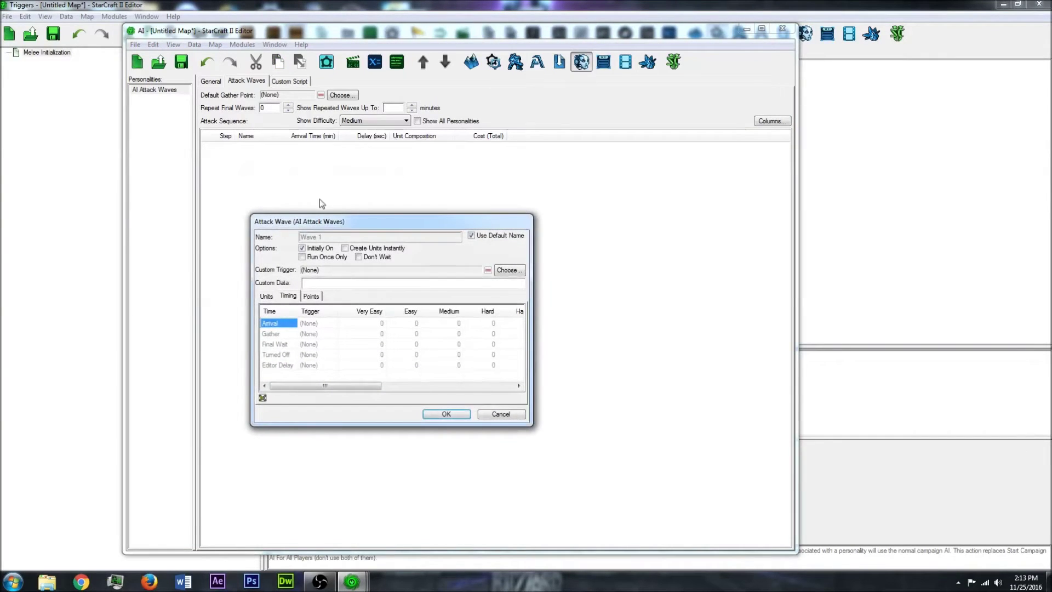
{"action": "left_click_drag", "start_coordinate": [369, 222], "coordinate": [402, 155]}
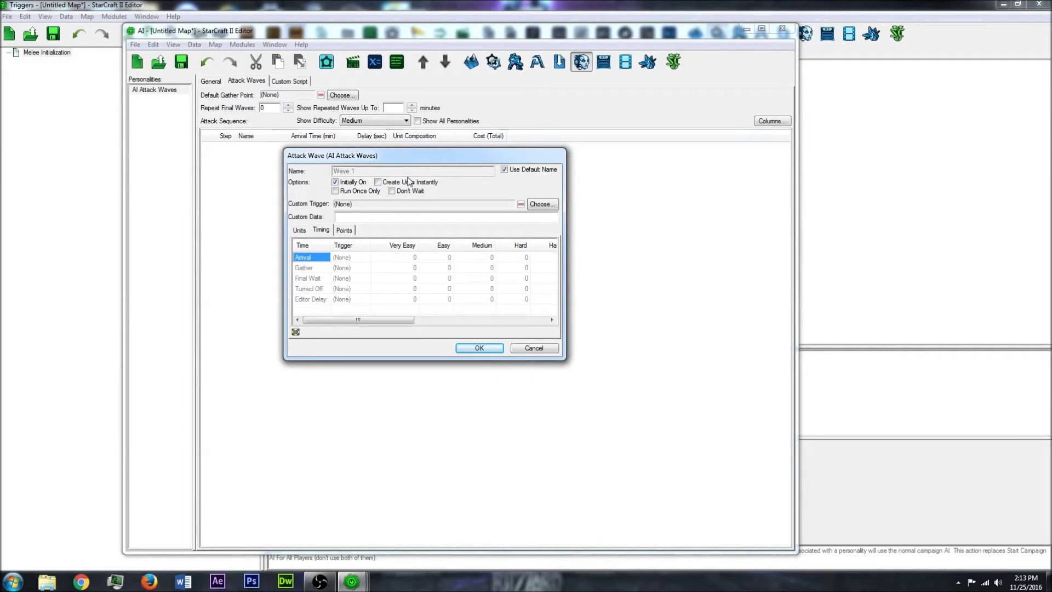
{"action": "left_click", "coordinate": [377, 183]}
{"action": "left_click", "coordinate": [299, 230]}
- Add Zergling to Wave 1 with a count of 5 for all difficulties
{"action": "right_click", "coordinate": [318, 258]}
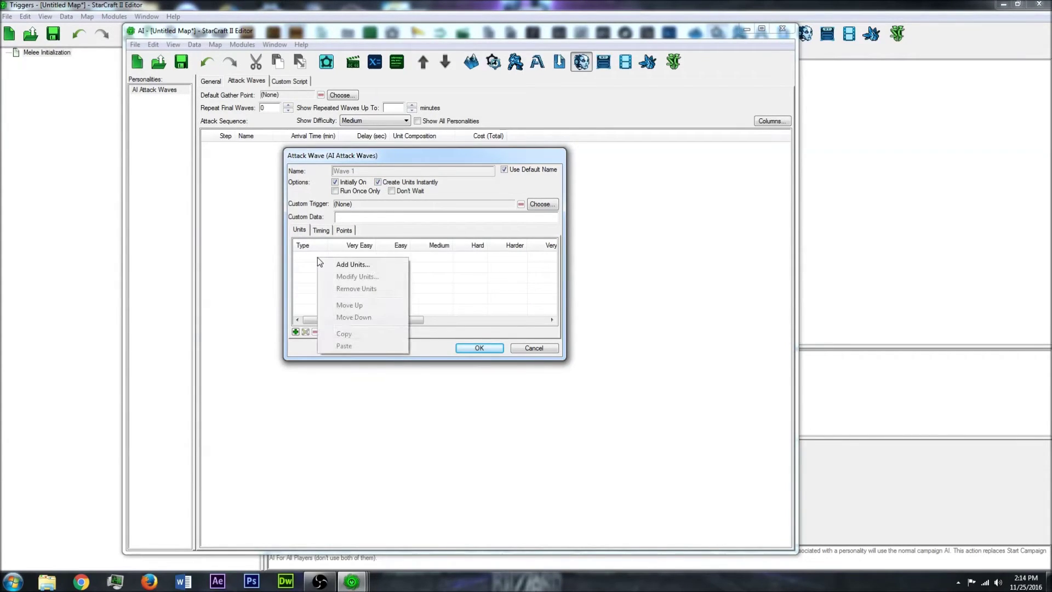
{"action": "left_click", "coordinate": [356, 270]}
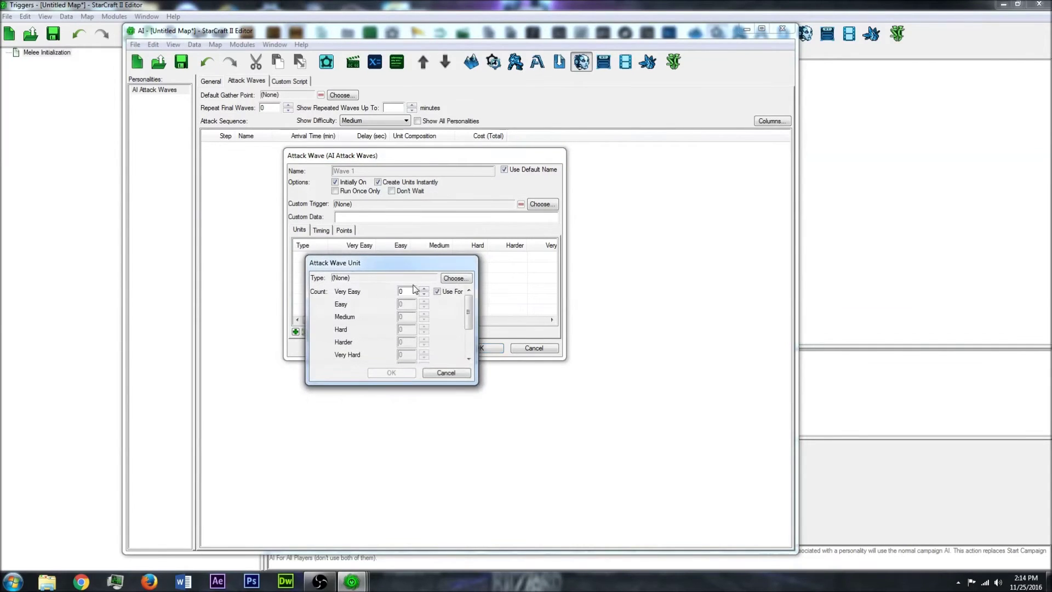
{"action": "left_click", "coordinate": [455, 278]}
{"action": "type", "text": "z"}
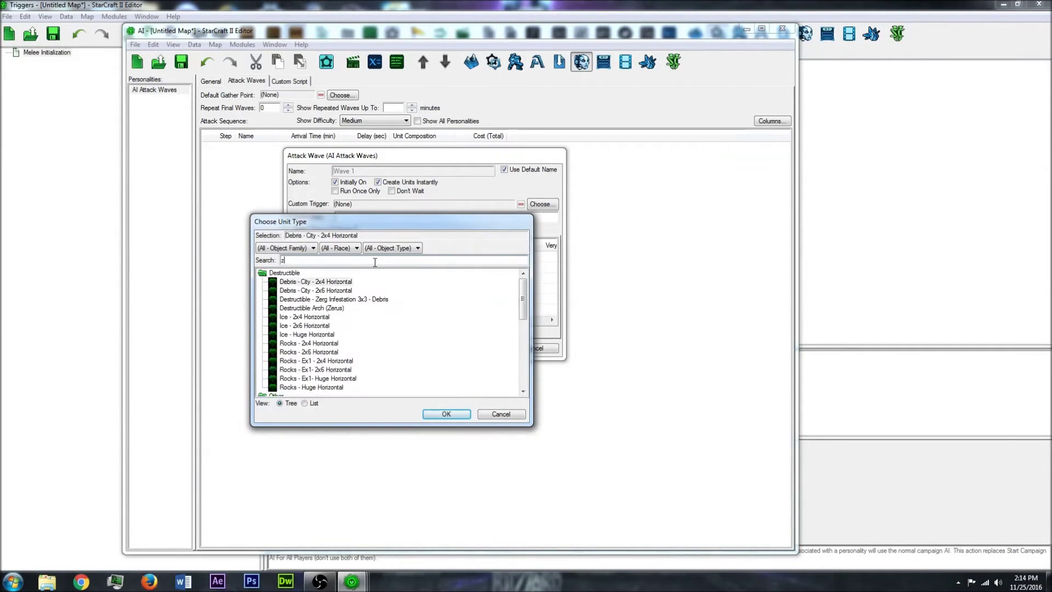
{"action": "type", "text": "ergl"}
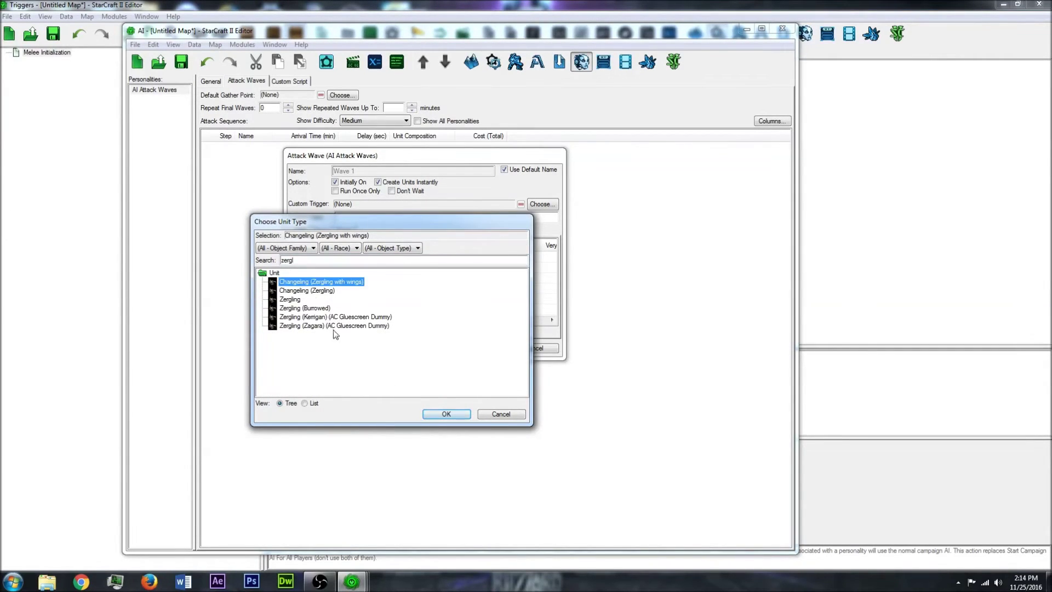
{"action": "left_click", "coordinate": [290, 299]}
{"action": "left_click", "coordinate": [432, 413]}
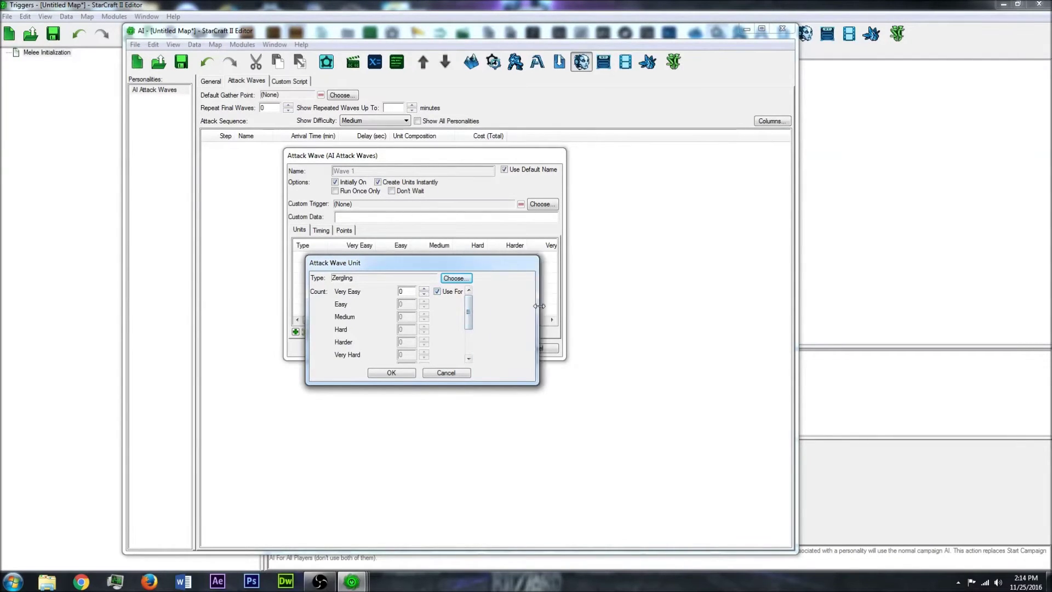
{"action": "left_click", "coordinate": [437, 292]}
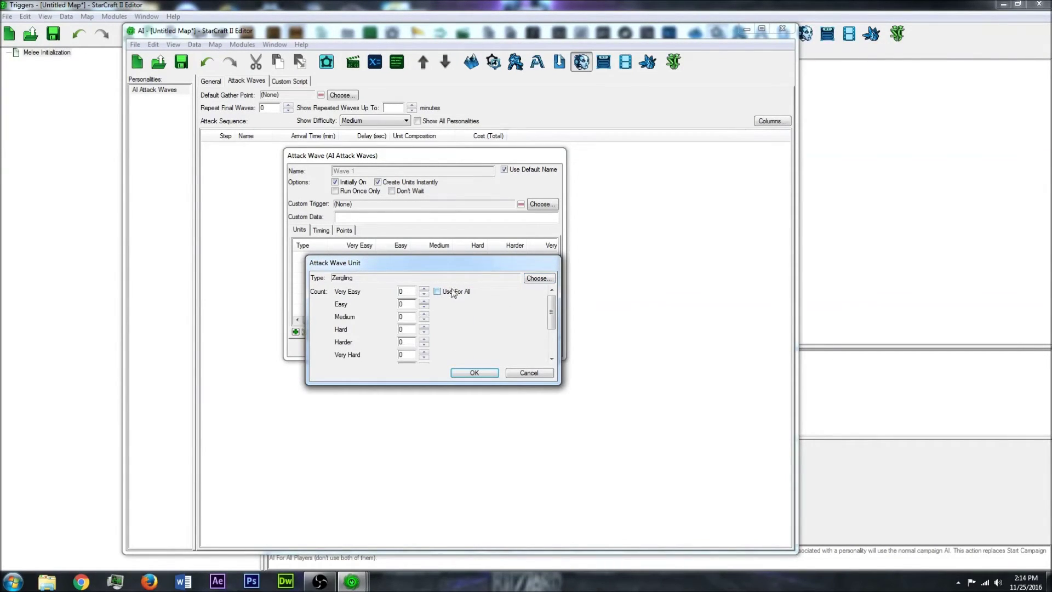
{"action": "scroll", "coordinate": [371, 318], "scroll_direction": "down", "scroll_amount": 2}
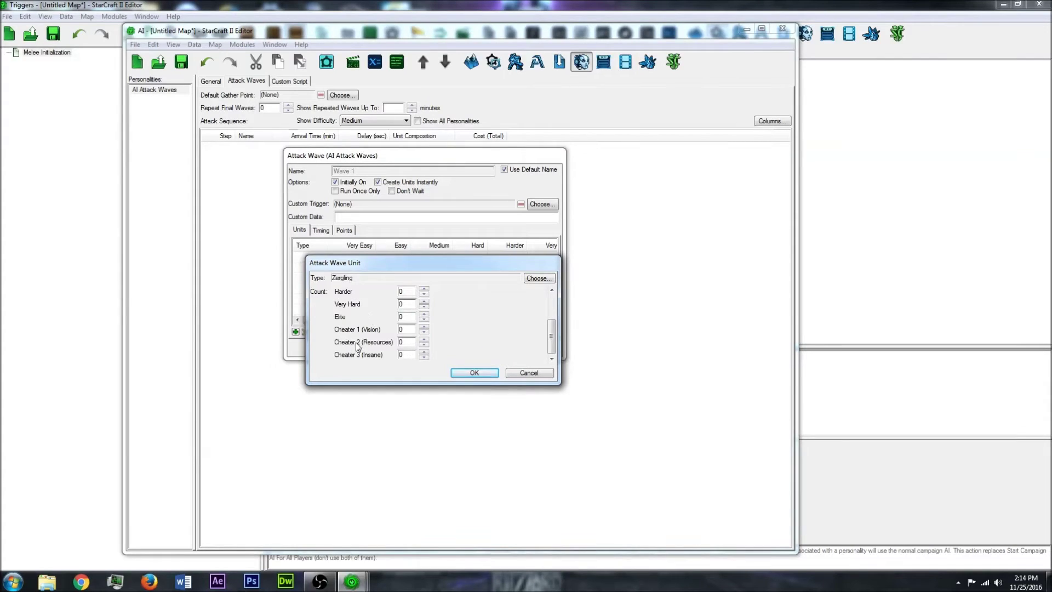
{"action": "scroll", "coordinate": [356, 342], "scroll_direction": "up", "scroll_amount": 2}
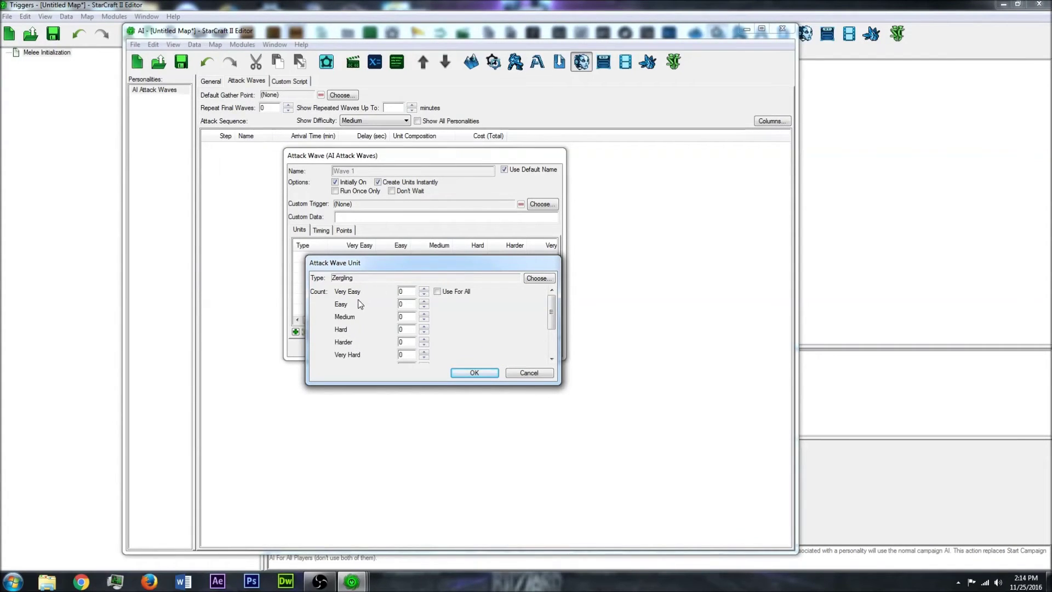
{"action": "left_click", "coordinate": [425, 289]}
{"action": "left_click", "coordinate": [437, 291]}
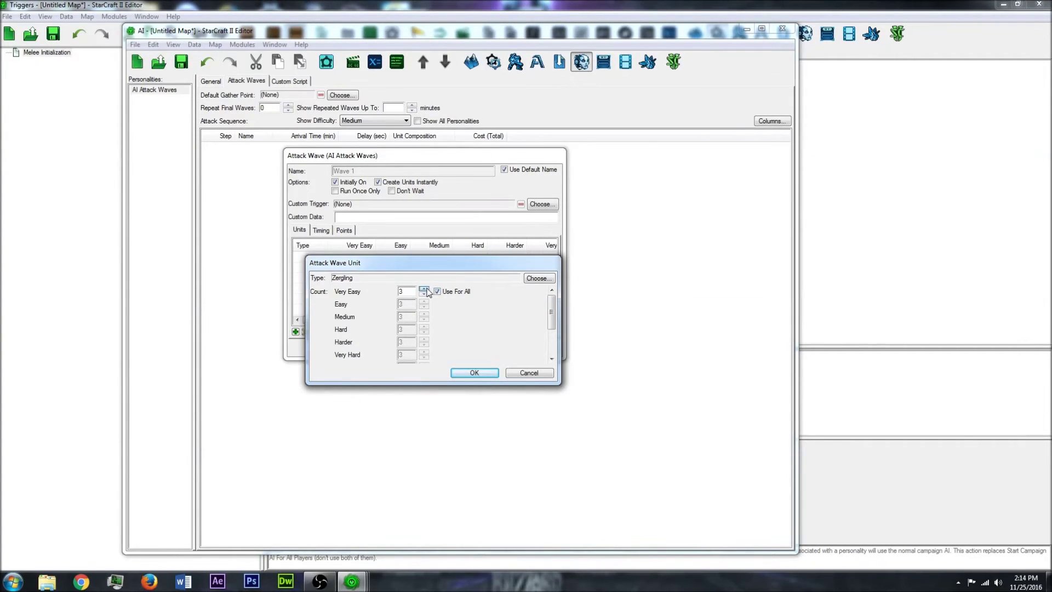
{"action": "left_click", "coordinate": [424, 289]}
{"action": "left_click", "coordinate": [424, 289]}
{"action": "left_click", "coordinate": [474, 372]}
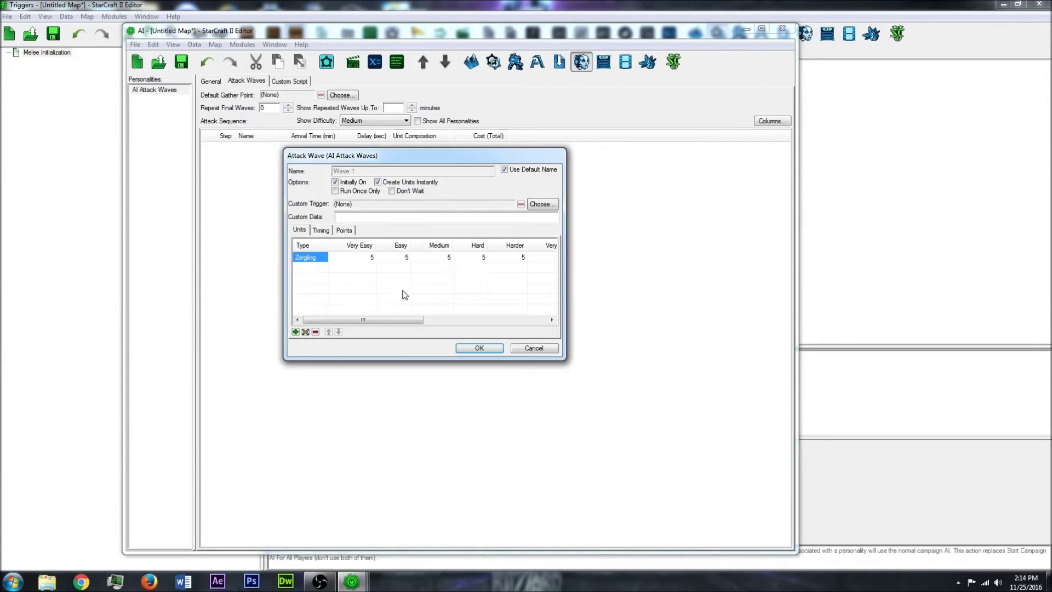
- Add Roach to Wave 1 with a count of 2
{"action": "left_click", "coordinate": [296, 332]}
{"action": "left_click", "coordinate": [526, 280]}
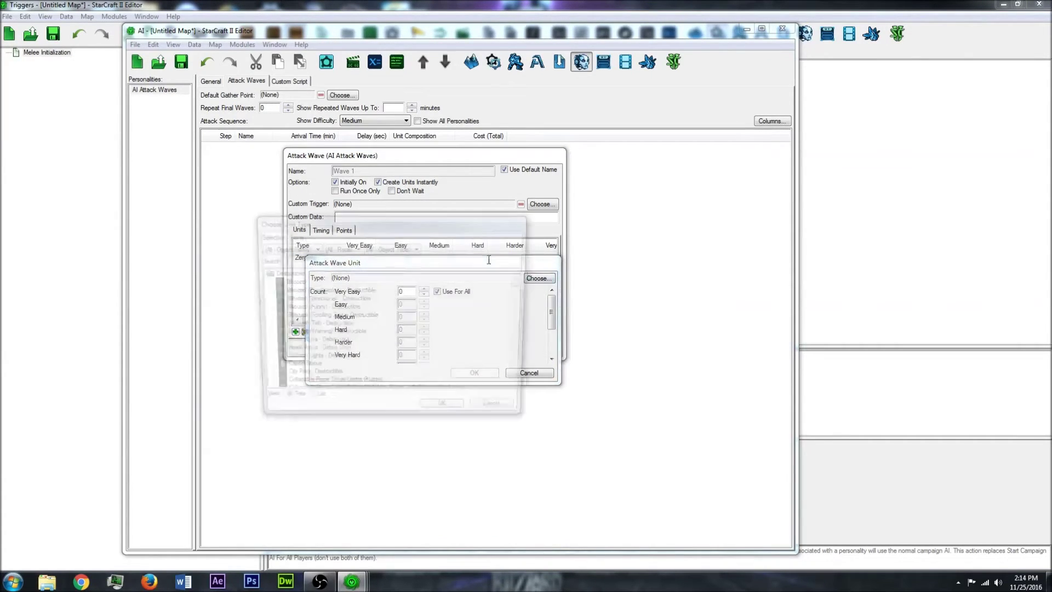
{"action": "type", "text": "roach"}
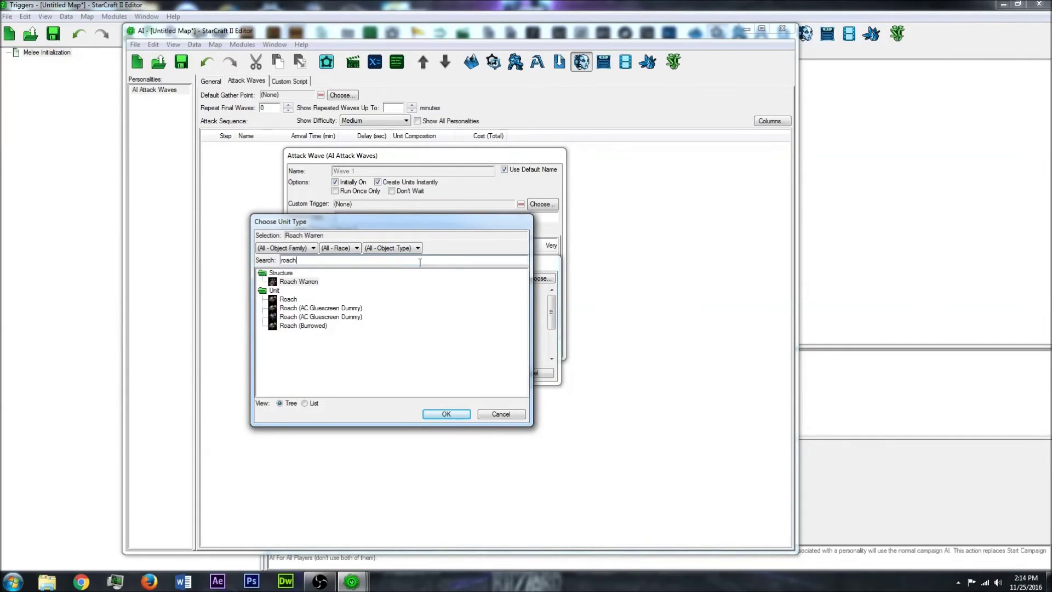
{"action": "left_click", "coordinate": [288, 299]}
{"action": "left_click", "coordinate": [446, 414]}
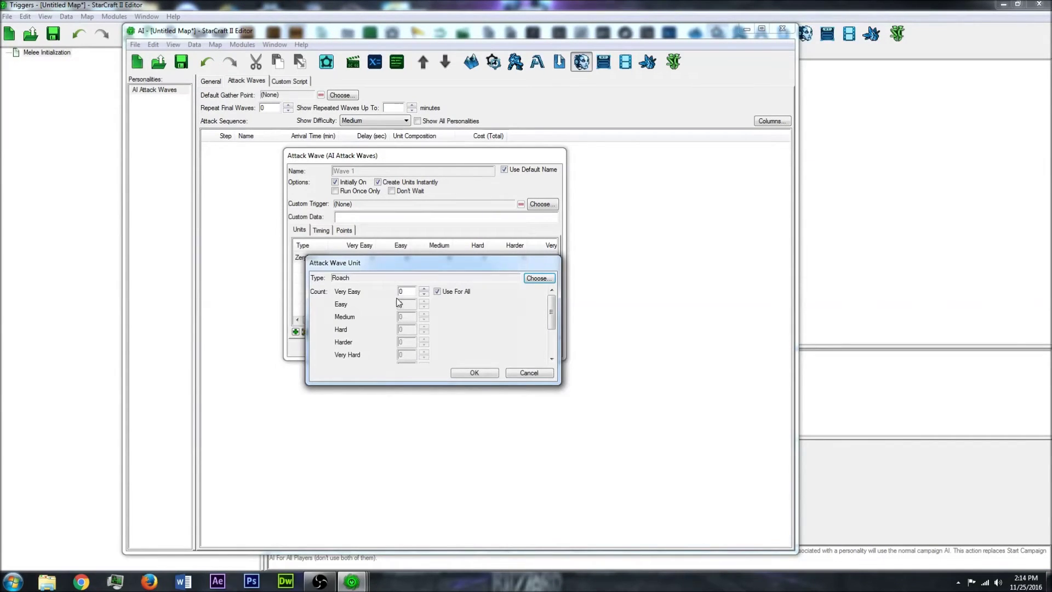
{"action": "left_click", "coordinate": [423, 288]}
{"action": "left_click", "coordinate": [471, 374]}
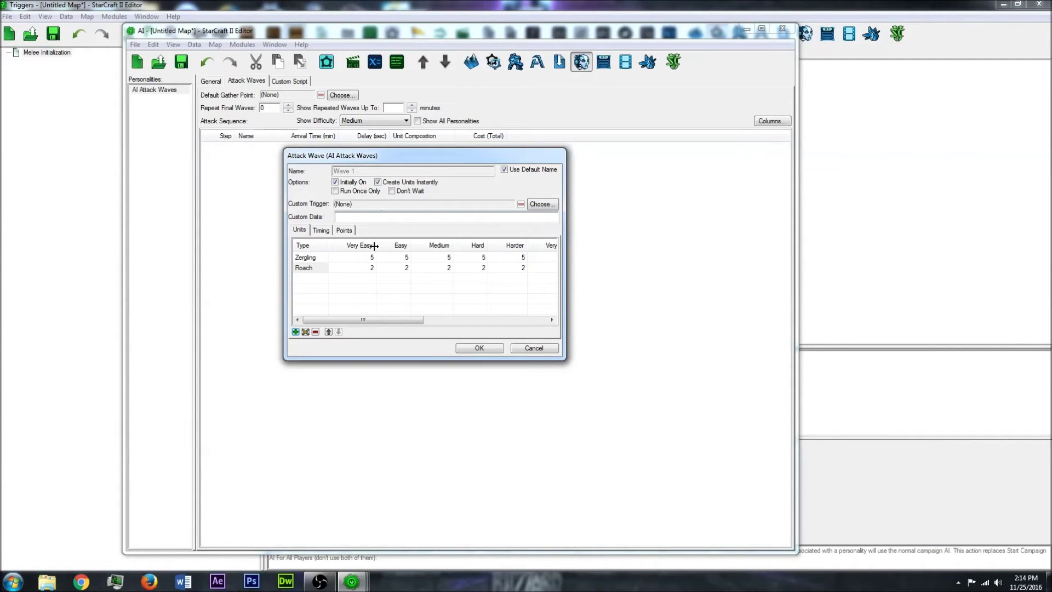
{"action": "left_click", "coordinate": [325, 231]}
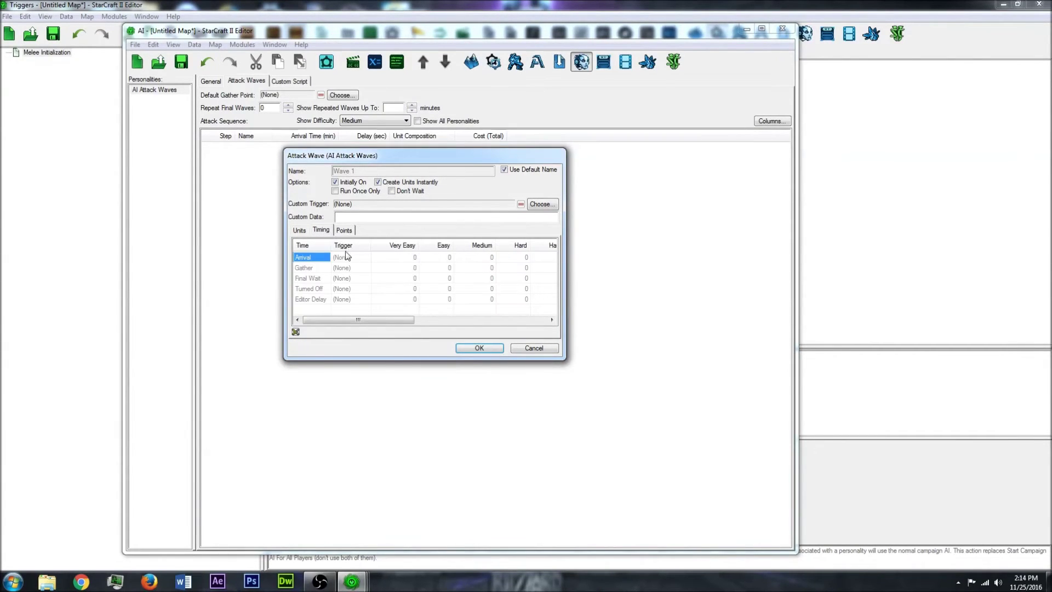
- Enter 20 seconds as Wave 1's arrival time, applied to all difficulties
{"action": "double_click", "coordinate": [317, 258]}
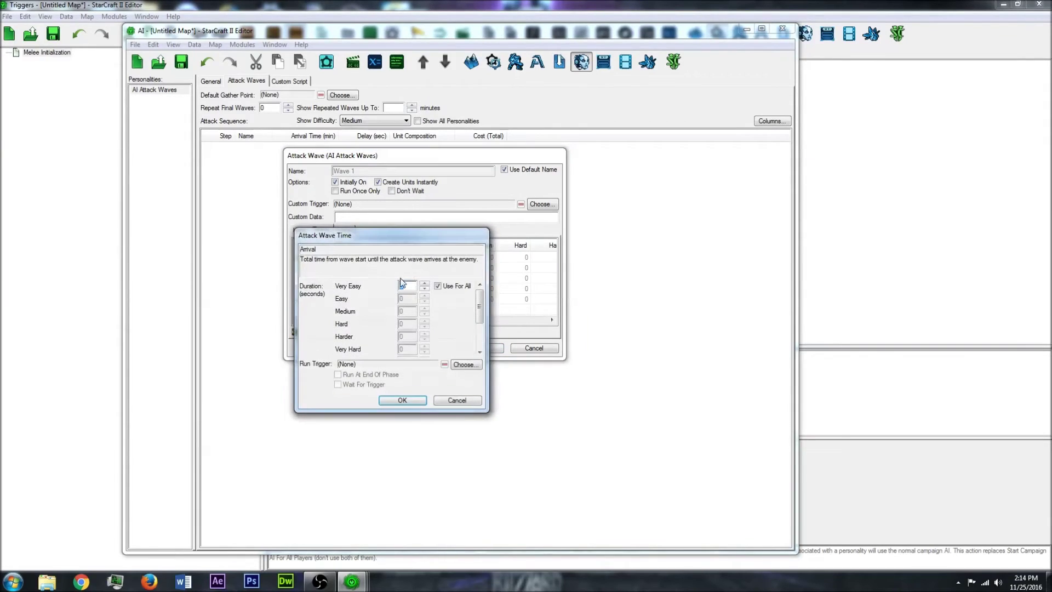
{"action": "type", "text": "20"}
{"action": "left_click", "coordinate": [412, 404]}
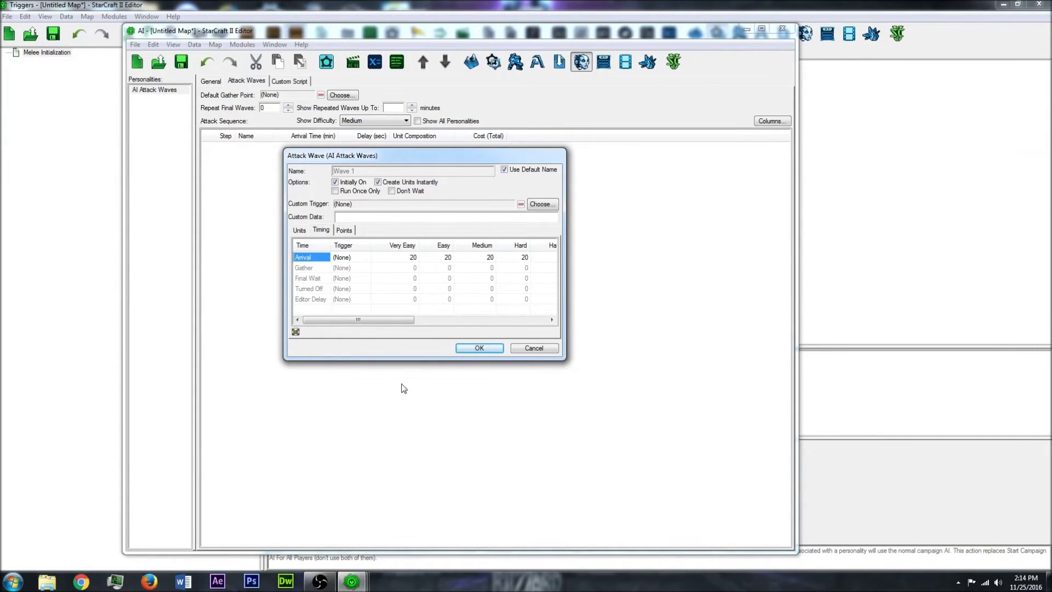
{"action": "left_click", "coordinate": [342, 231]}
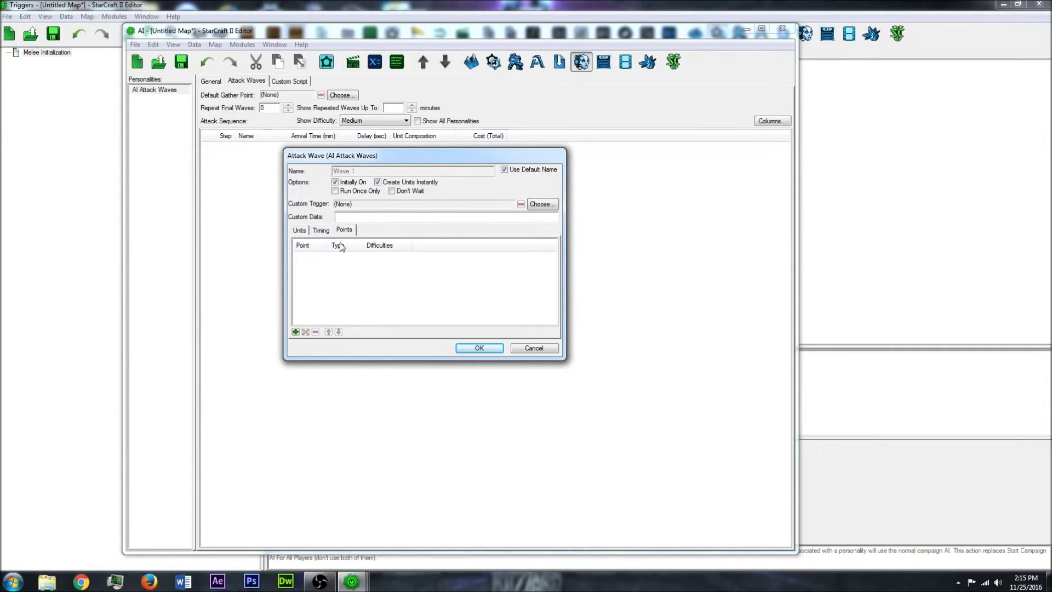
- Add a Create point at Spawn point to Wave 1's route
{"action": "left_click", "coordinate": [297, 332]}
{"action": "left_click", "coordinate": [394, 292]}
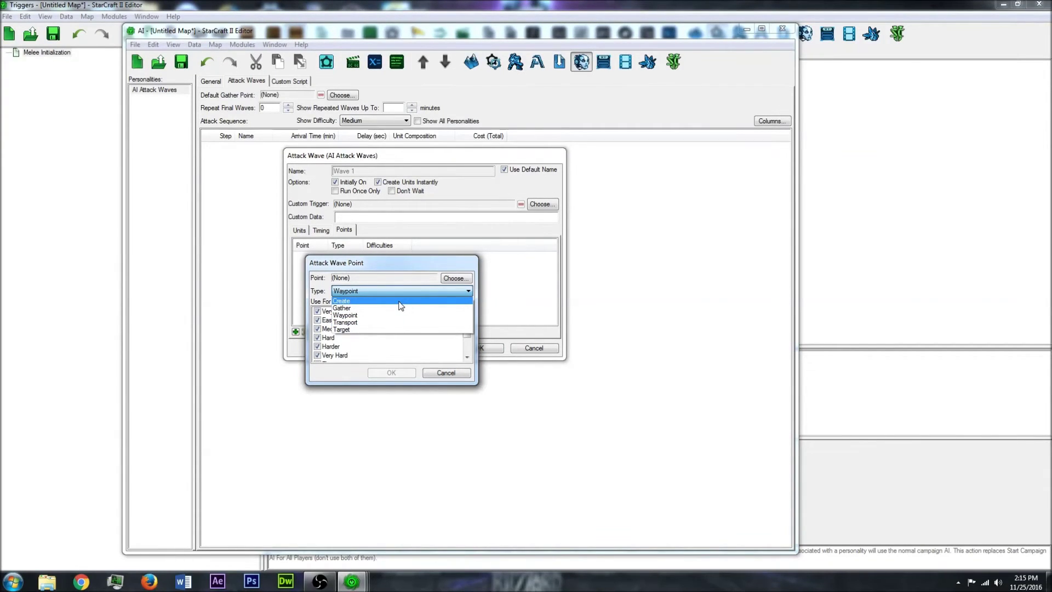
{"action": "left_click", "coordinate": [400, 302]}
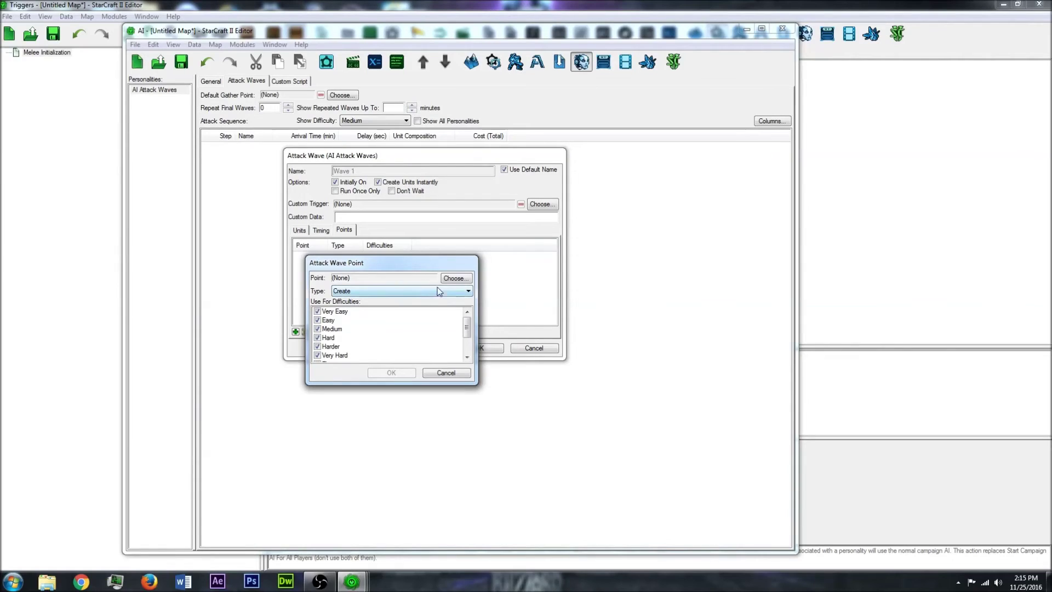
{"action": "left_click", "coordinate": [455, 278]}
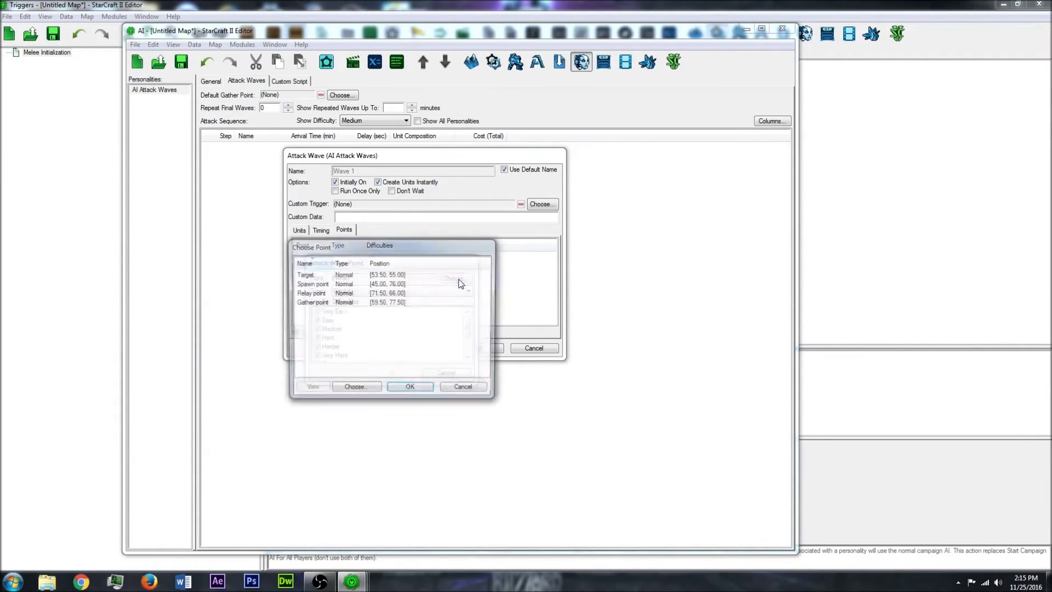
{"action": "left_click", "coordinate": [320, 285]}
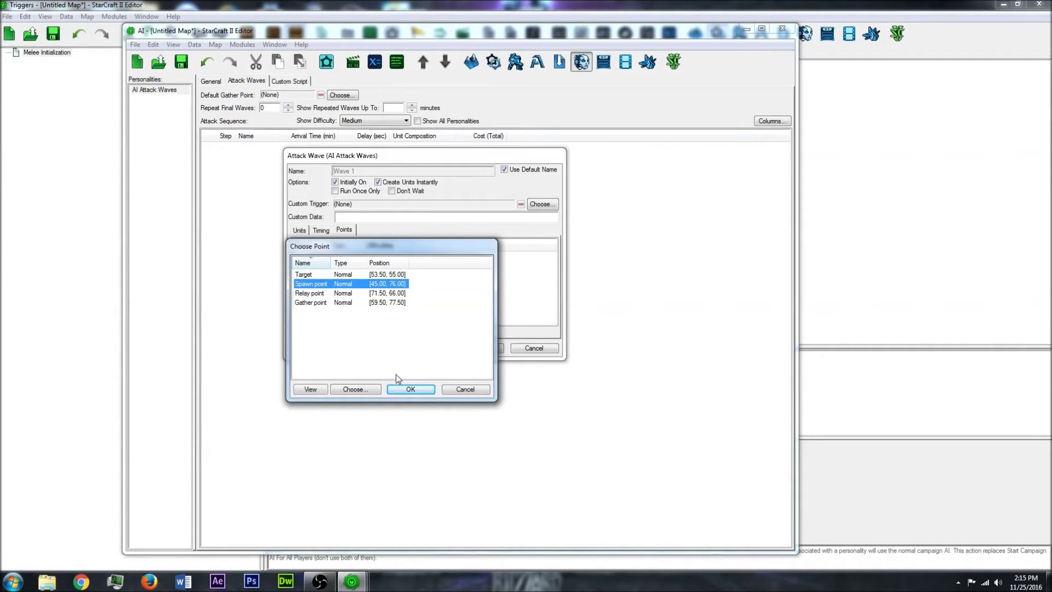
{"action": "left_click", "coordinate": [409, 390]}
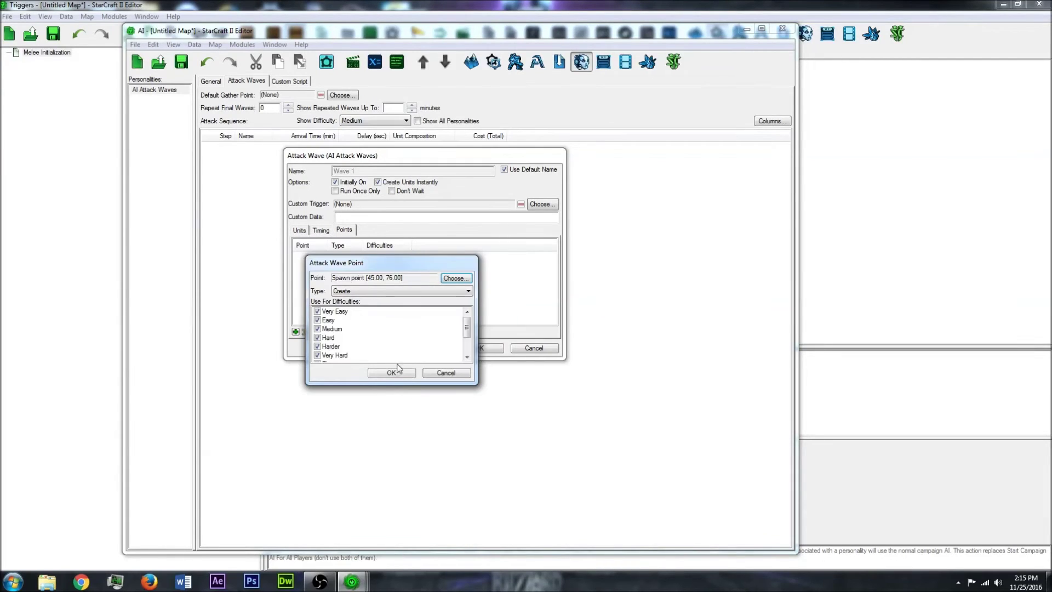
{"action": "scroll", "coordinate": [379, 336], "scroll_direction": "down", "scroll_amount": 2}
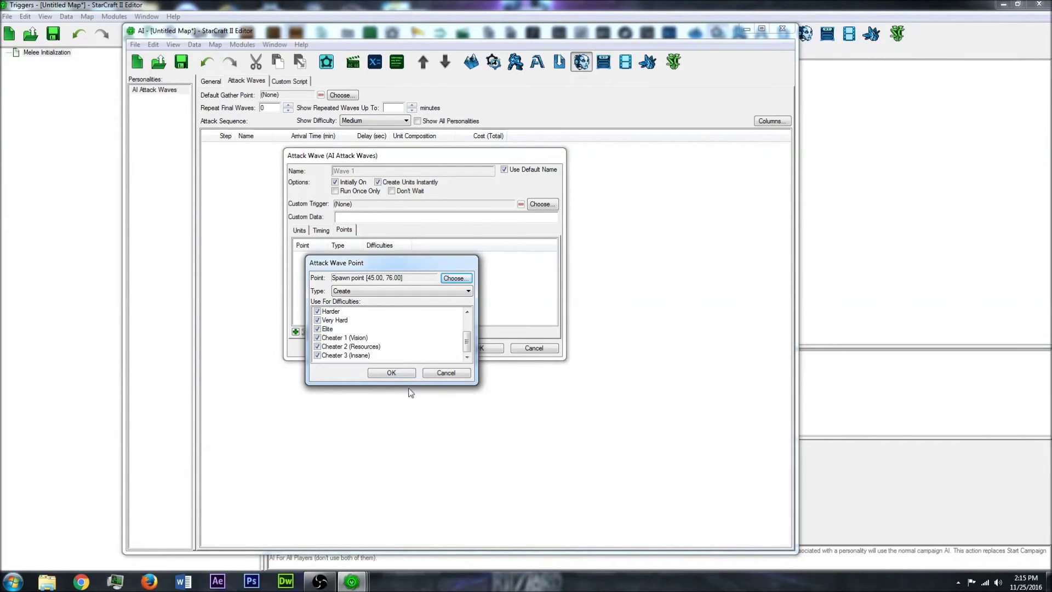
{"action": "left_click", "coordinate": [398, 374]}
- Add Relay point as a Waypoint in Wave 1's route
{"action": "right_click", "coordinate": [338, 280]}
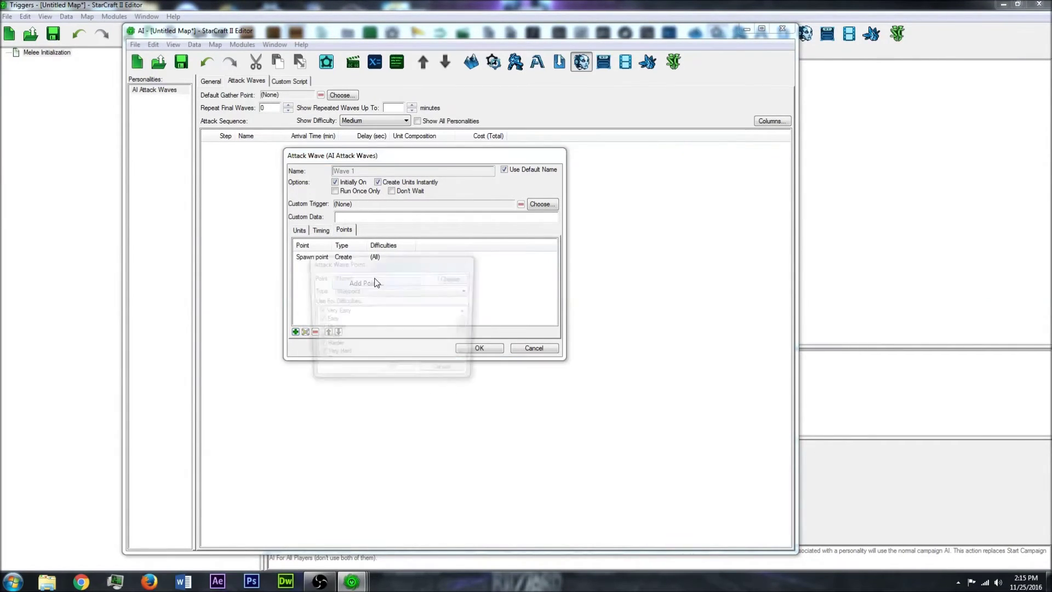
{"action": "left_click", "coordinate": [395, 291]}
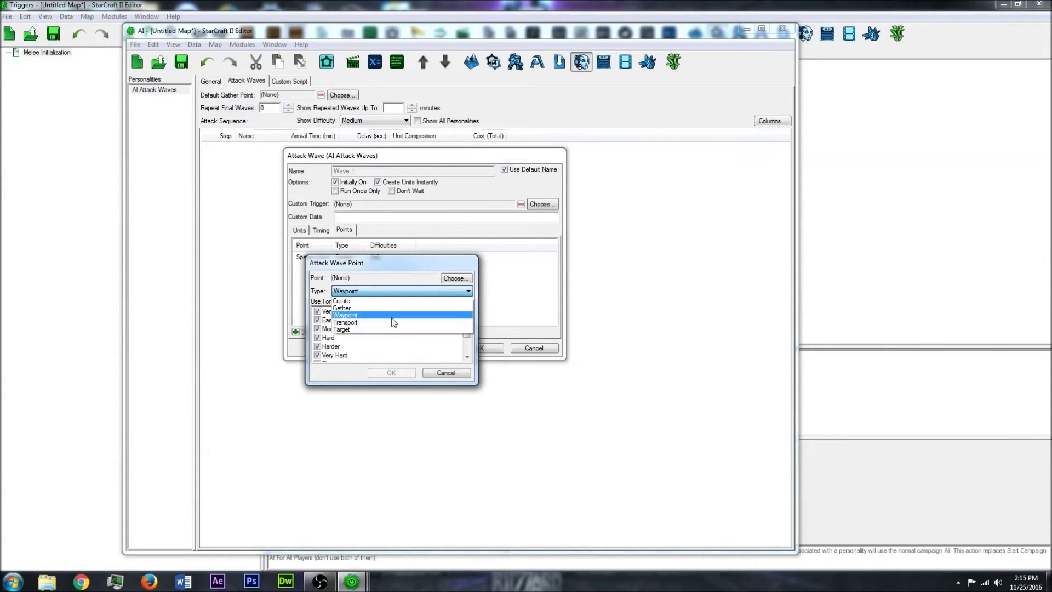
{"action": "left_click", "coordinate": [394, 321]}
{"action": "left_click", "coordinate": [455, 278]}
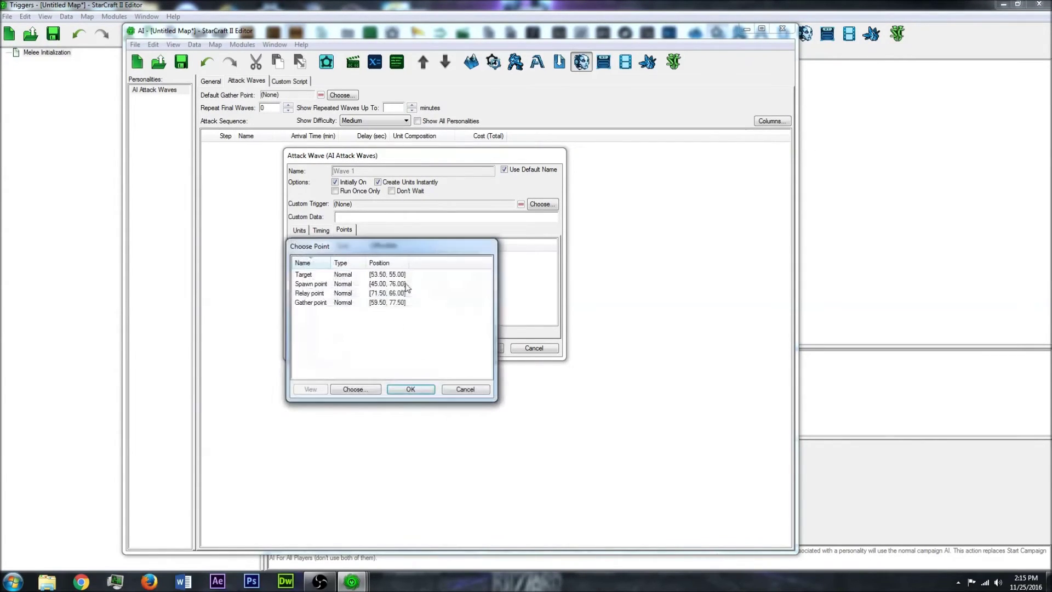
{"action": "left_click", "coordinate": [323, 294]}
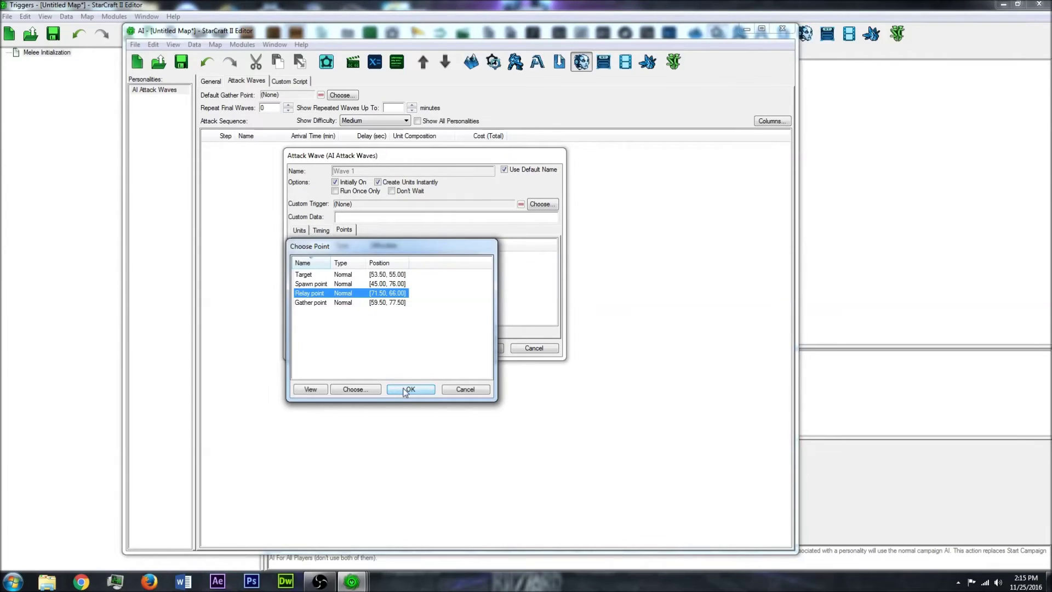
{"action": "left_click", "coordinate": [411, 389]}
{"action": "left_click", "coordinate": [392, 373]}
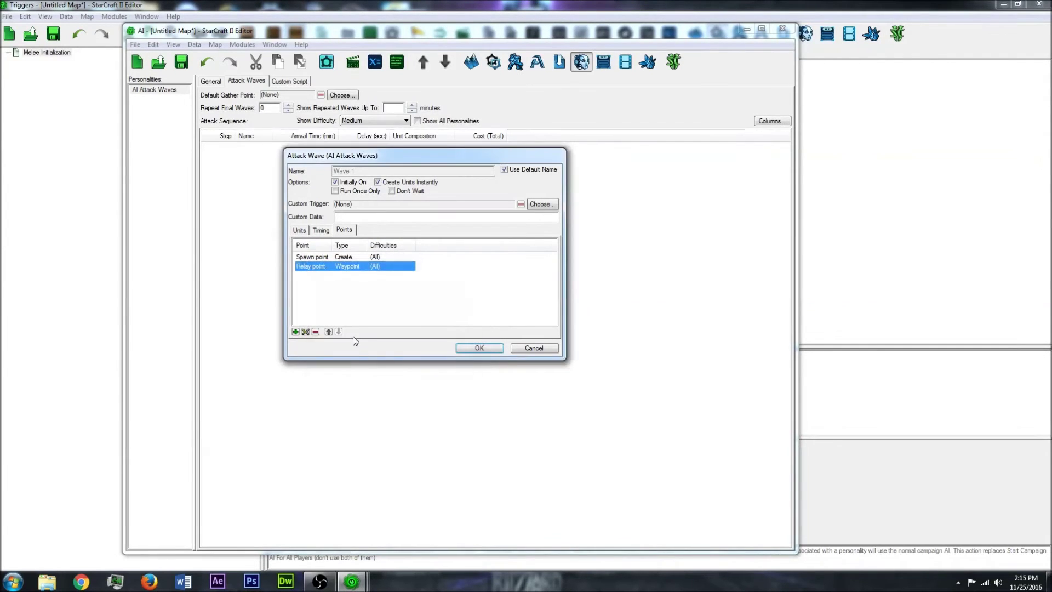
- Add a Gather point at Gather point and move it above Relay point
{"action": "left_click", "coordinate": [295, 332]}
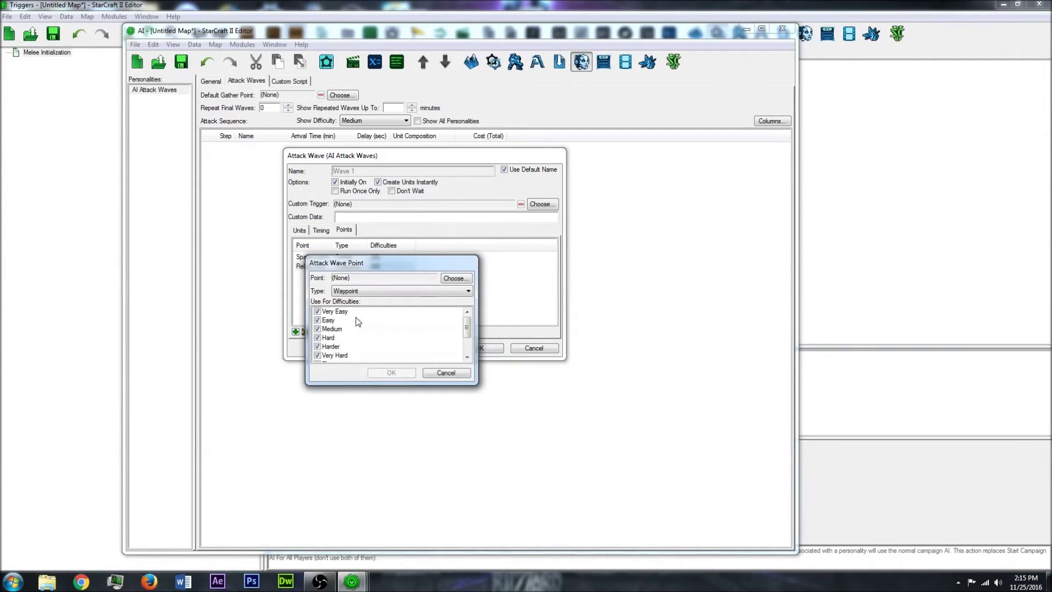
{"action": "left_click", "coordinate": [390, 291]}
{"action": "left_click", "coordinate": [398, 308]}
{"action": "left_click", "coordinate": [452, 278]}
{"action": "left_click", "coordinate": [311, 303]}
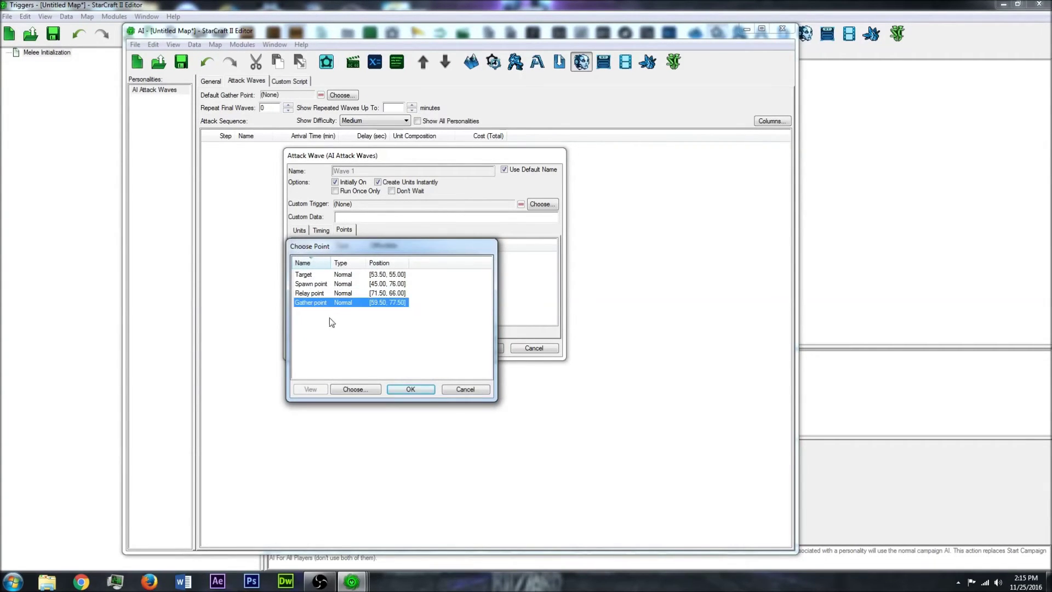
{"action": "left_click", "coordinate": [406, 390]}
{"action": "left_click", "coordinate": [385, 373]}
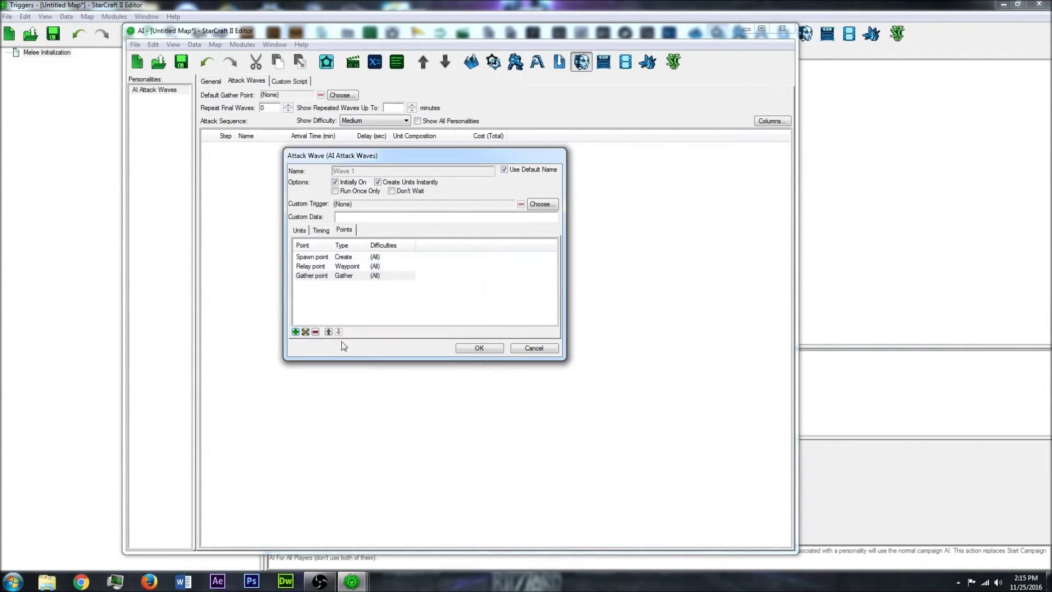
{"action": "left_click", "coordinate": [328, 332]}
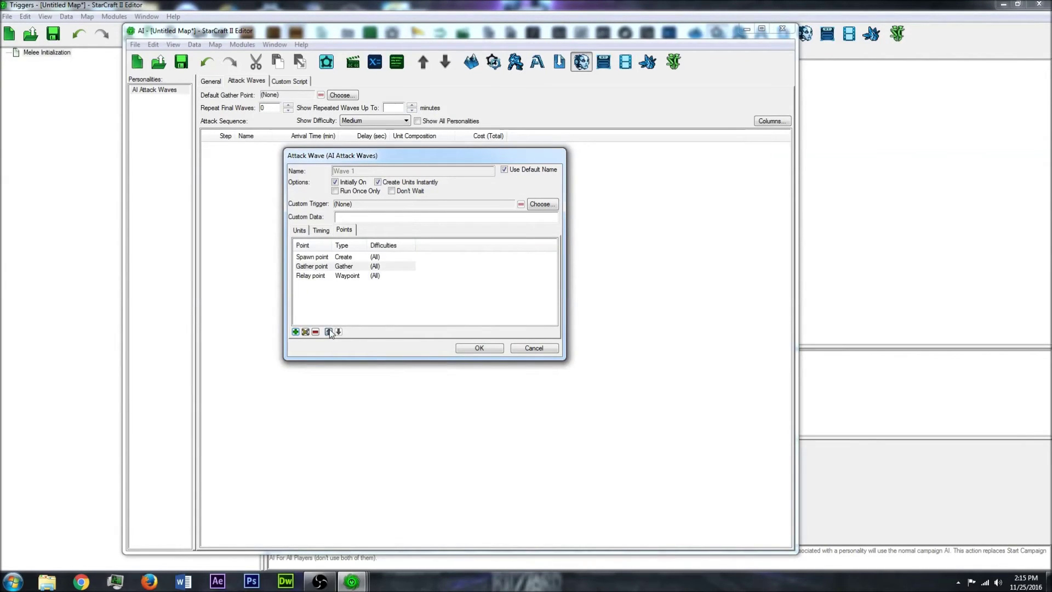
{"action": "left_click", "coordinate": [324, 276]}
{"action": "left_click", "coordinate": [323, 267]}
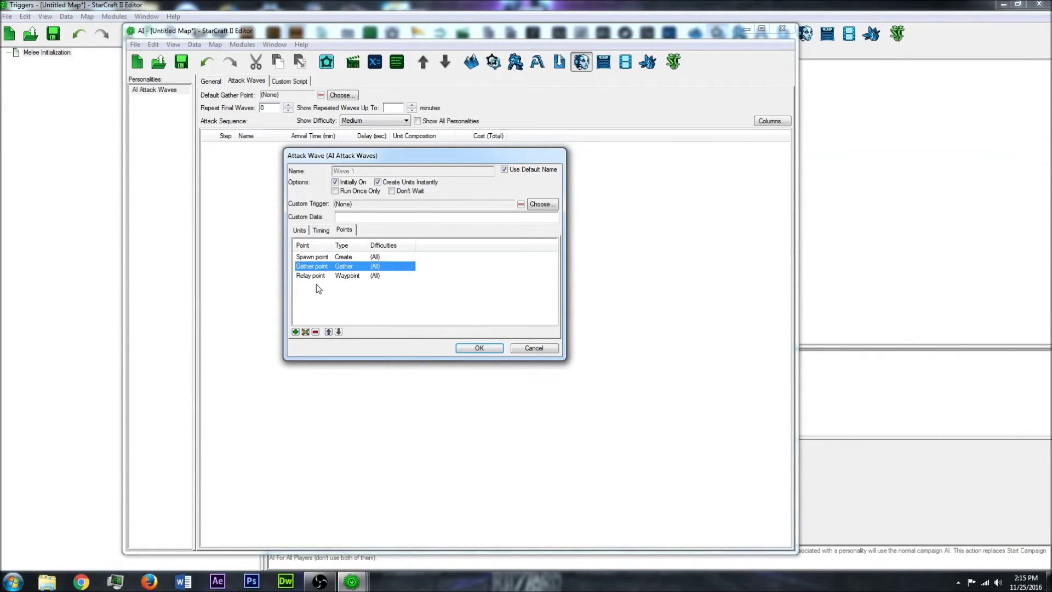
{"action": "left_click", "coordinate": [319, 281]}
- Add Target as the Target point and add Wave 1 to the attack sequence
{"action": "left_click", "coordinate": [296, 332]}
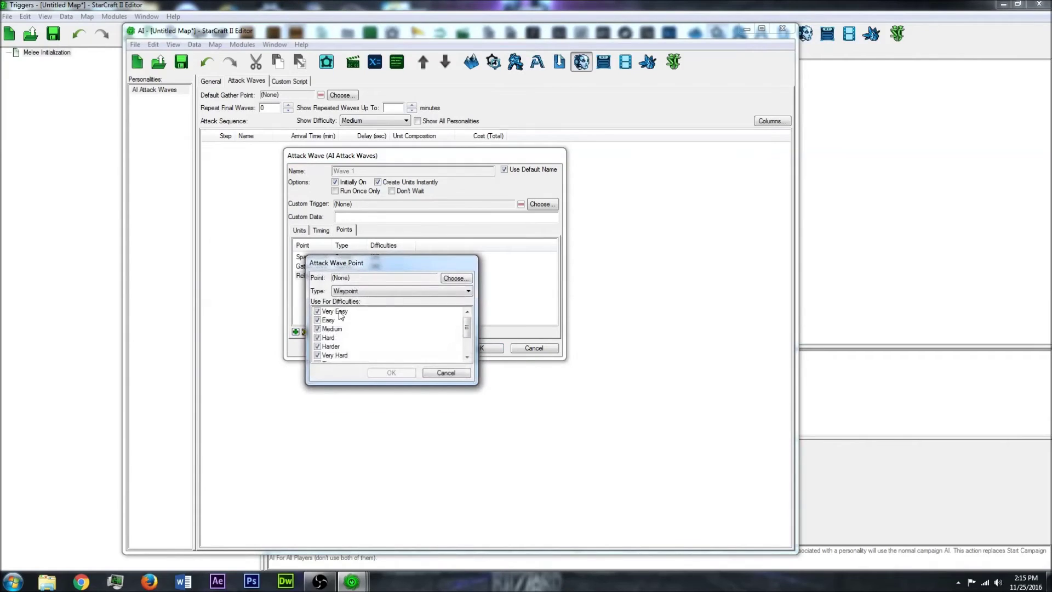
{"action": "left_click", "coordinate": [374, 292]}
{"action": "left_click", "coordinate": [367, 330]}
{"action": "left_click", "coordinate": [454, 278]}
{"action": "left_click", "coordinate": [321, 275]}
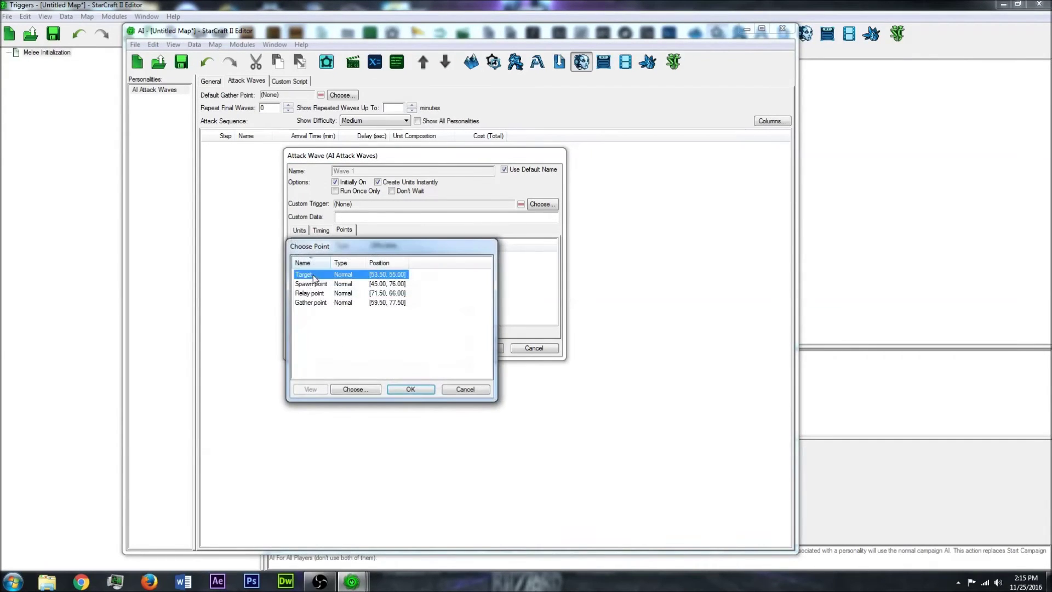
{"action": "left_click", "coordinate": [408, 385]}
{"action": "left_click", "coordinate": [392, 373]}
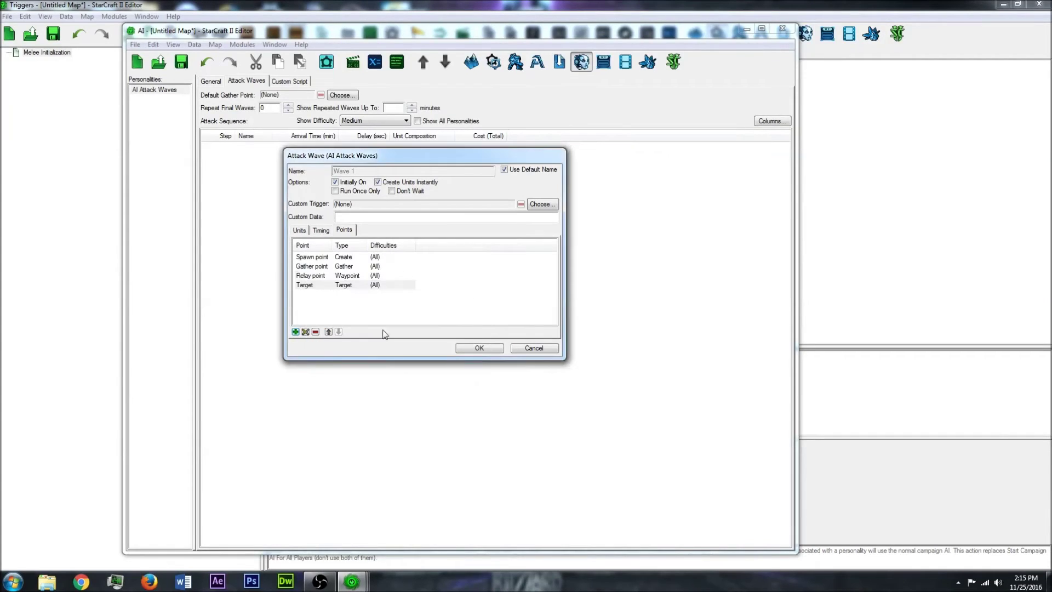
{"action": "left_click", "coordinate": [478, 349]}
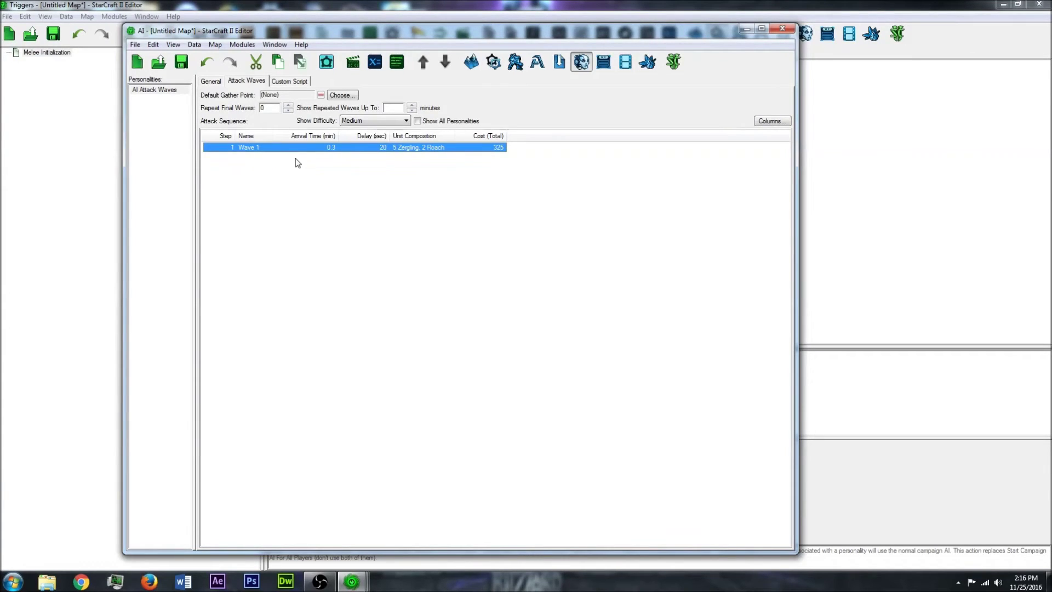
- Duplicate Wave 1 into Waves 2–5 and confirm Wave 2's 7 Zerglings
{"action": "key", "text": "Insert"}
{"action": "key", "text": "Insert"}
{"action": "key", "text": "Insert"}
{"action": "key", "text": "Insert"}
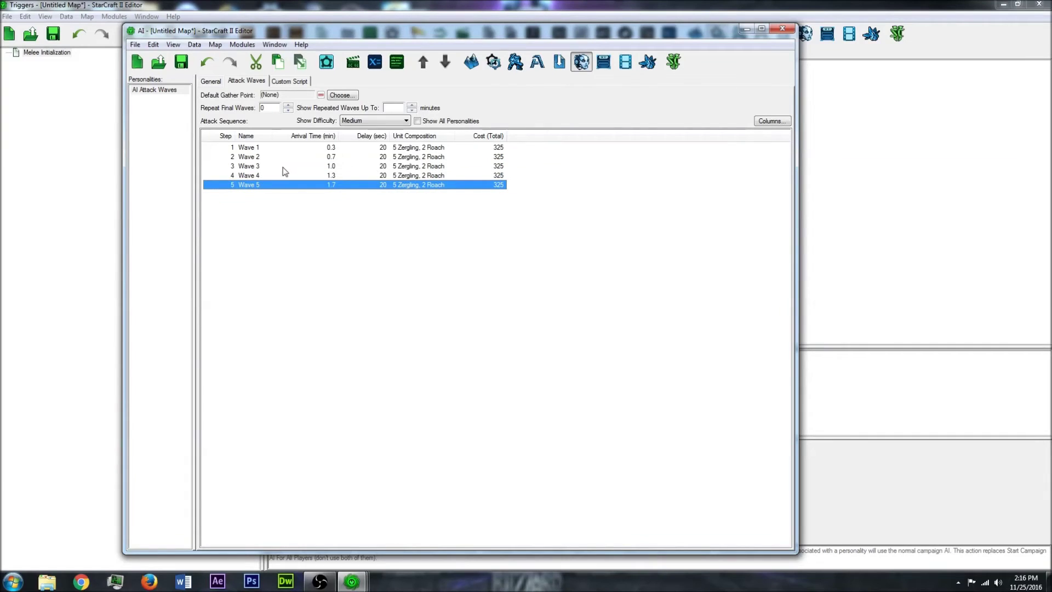
{"action": "left_click", "coordinate": [283, 161]}
{"action": "double_click", "coordinate": [248, 159]}
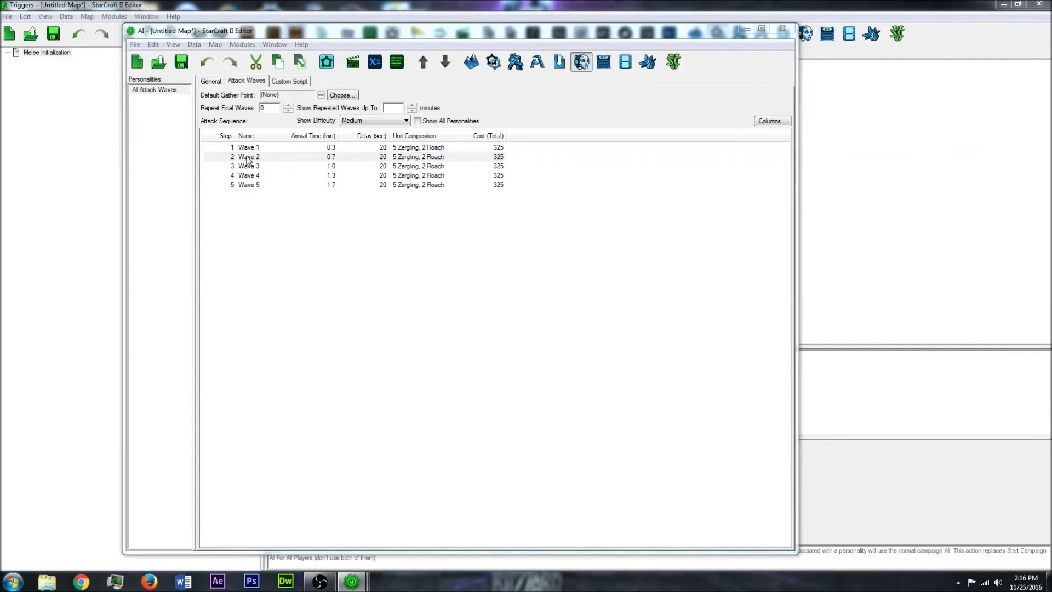
{"action": "left_click", "coordinate": [299, 231]}
{"action": "left_click", "coordinate": [326, 264]}
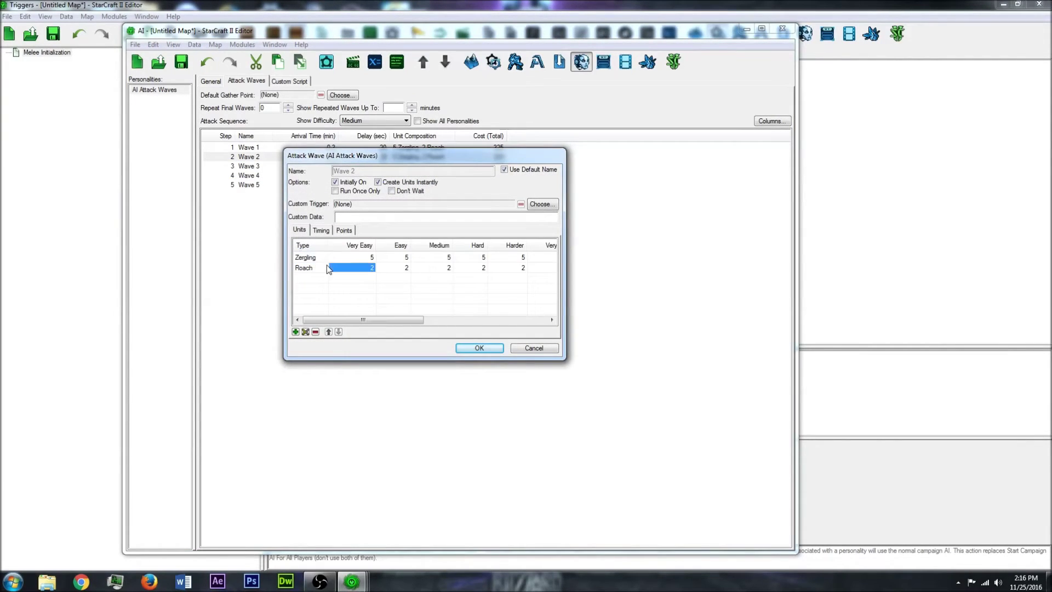
{"action": "left_click", "coordinate": [371, 256]}
{"action": "double_click", "coordinate": [317, 260]}
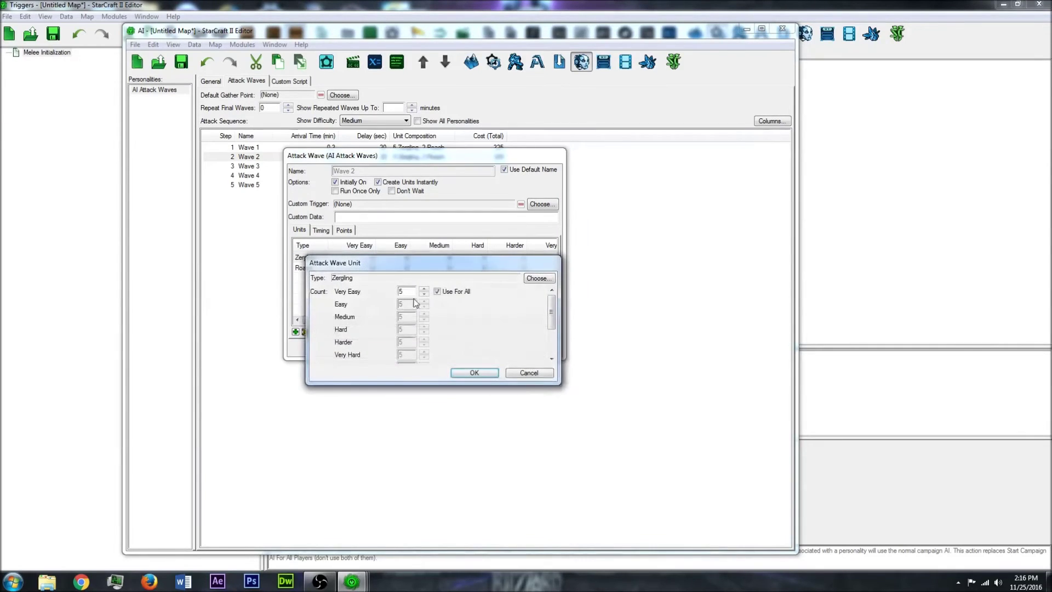
{"action": "left_click", "coordinate": [477, 374]}
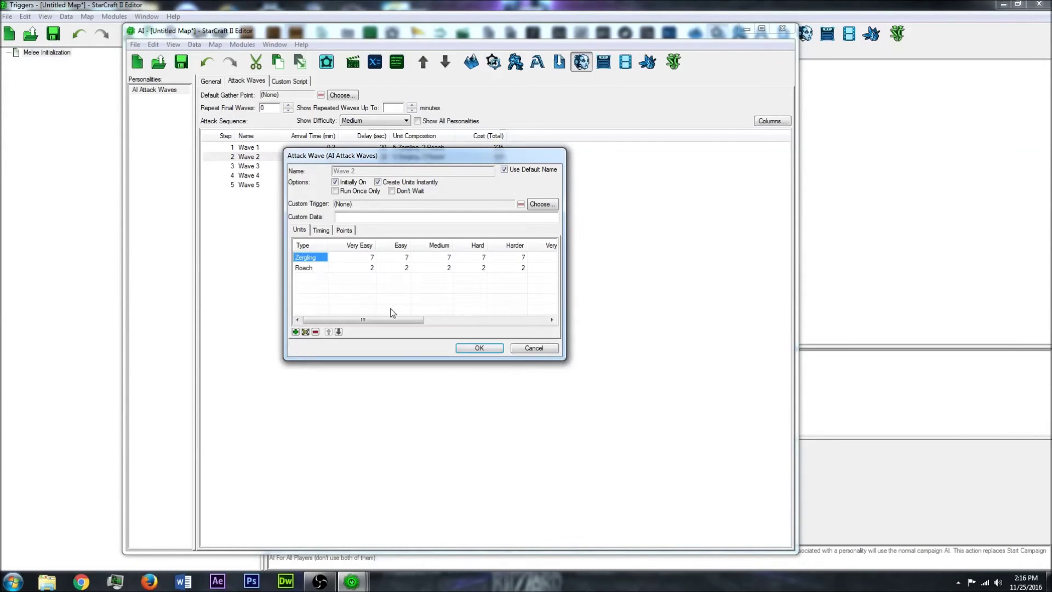
- Raise Wave 2's Roach count to 3 and save the wave
{"action": "left_click", "coordinate": [364, 269]}
{"action": "double_click", "coordinate": [312, 269]}
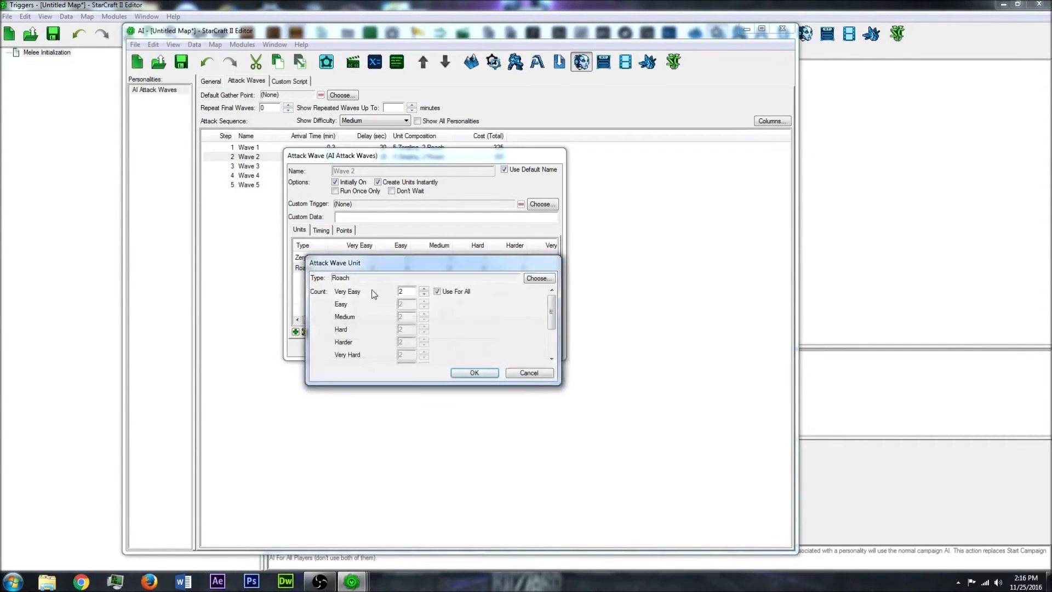
{"action": "left_click", "coordinate": [424, 288]}
{"action": "left_click", "coordinate": [477, 372]}
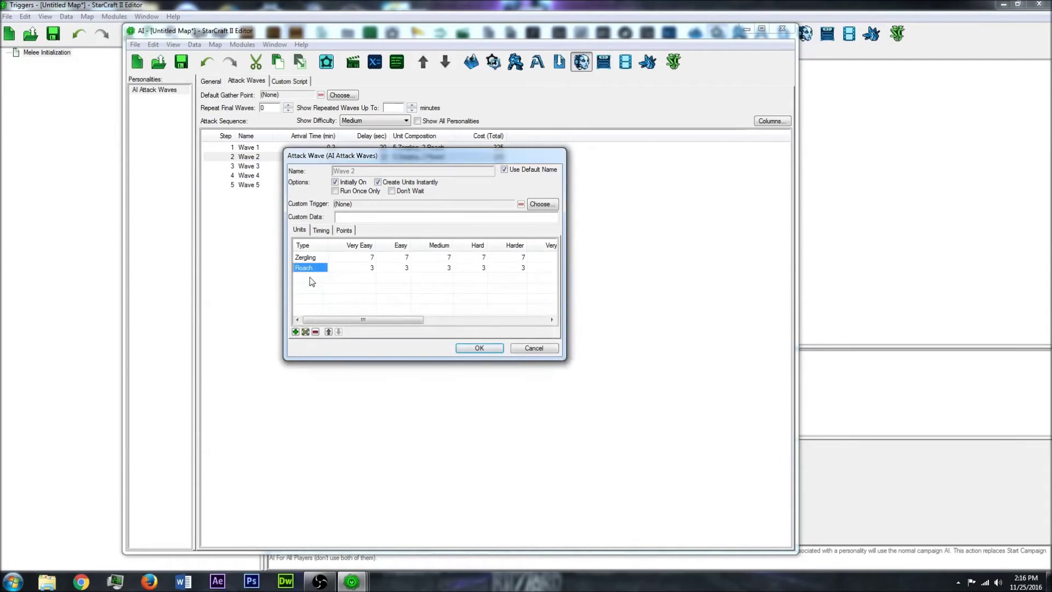
{"action": "left_click", "coordinate": [476, 349]}
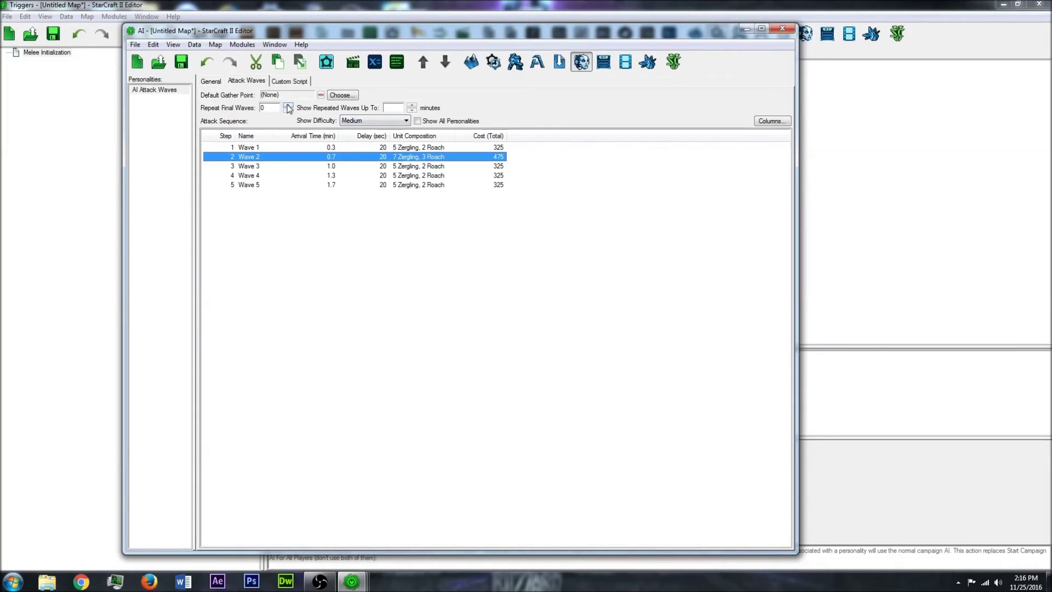
- Repeat the final wave and preview repeated waves up to 3 minutes
{"action": "left_click", "coordinate": [287, 106]}
{"action": "left_click", "coordinate": [272, 185]}
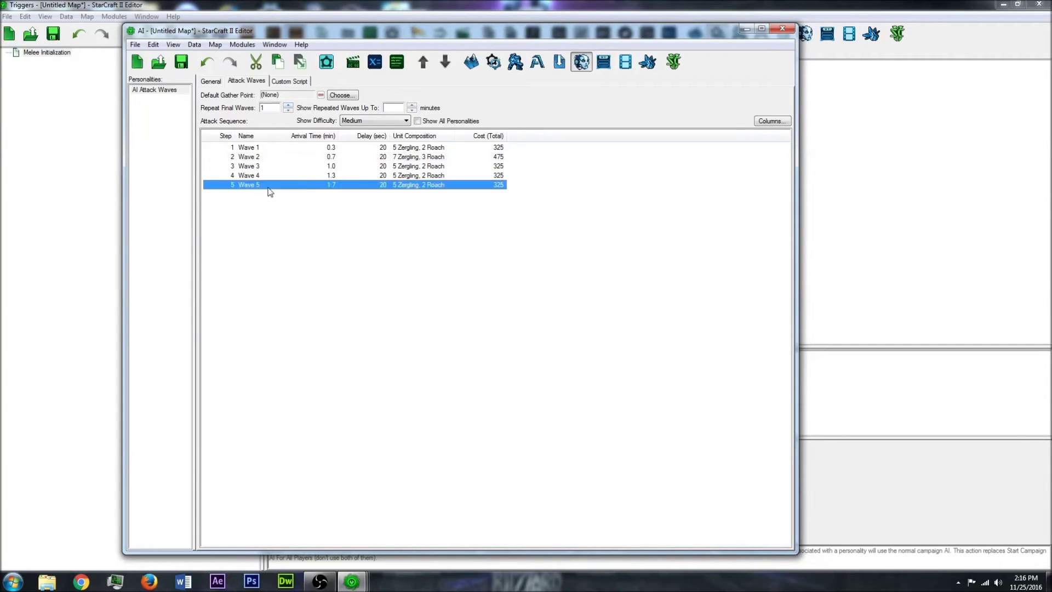
{"action": "left_click", "coordinate": [411, 105]}
{"action": "left_click", "coordinate": [412, 105]}
{"action": "left_click", "coordinate": [411, 105]}
{"action": "left_click", "coordinate": [412, 105]}
{"action": "left_click", "coordinate": [412, 105]}
{"action": "left_click", "coordinate": [411, 110]}
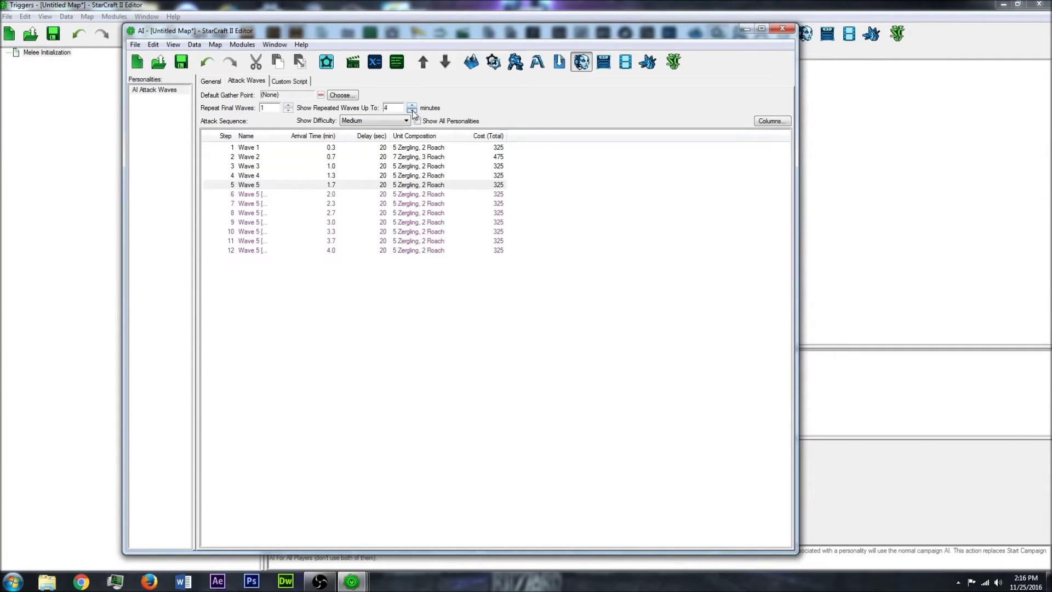
{"action": "left_click", "coordinate": [412, 110]}
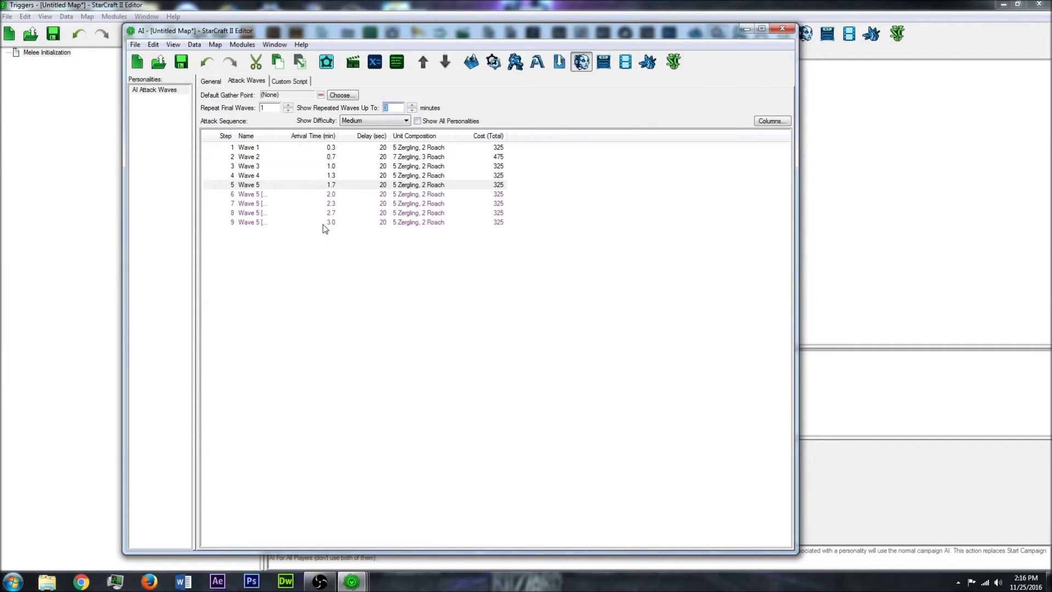
{"action": "left_click", "coordinate": [263, 221]}
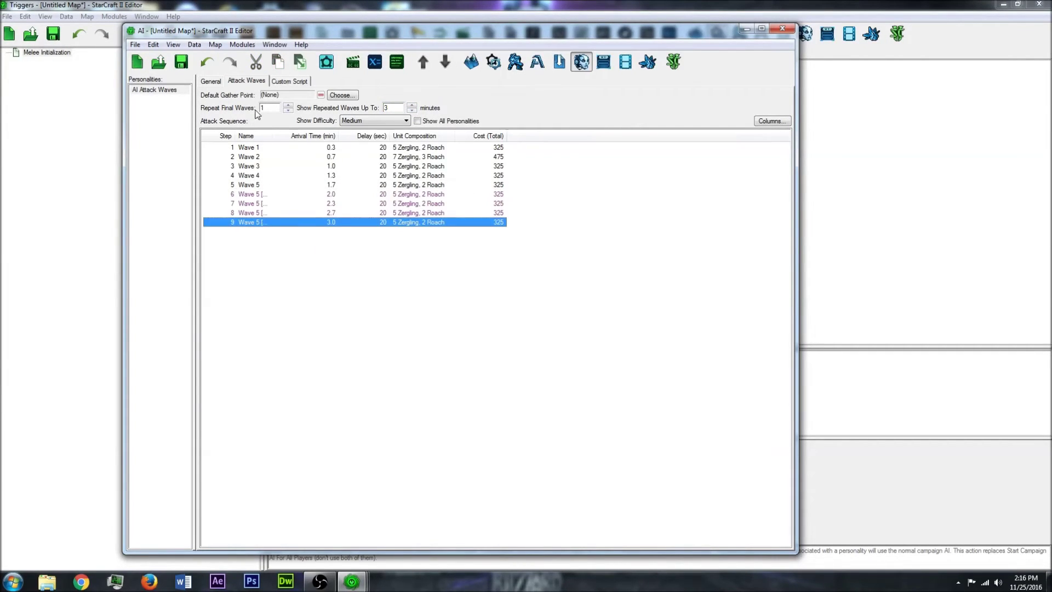
- Set Repeat Final Waves to 2, checking the Wave 4 and Wave 5 repeats
{"action": "left_click_drag", "start_coordinate": [269, 108], "coordinate": [252, 108]}
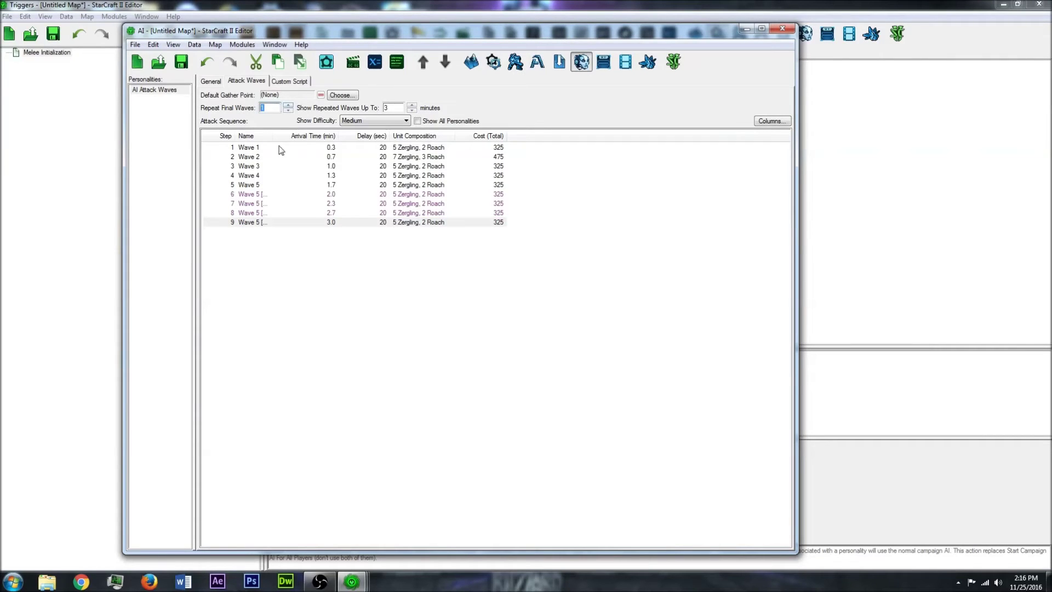
{"action": "left_click", "coordinate": [260, 187]}
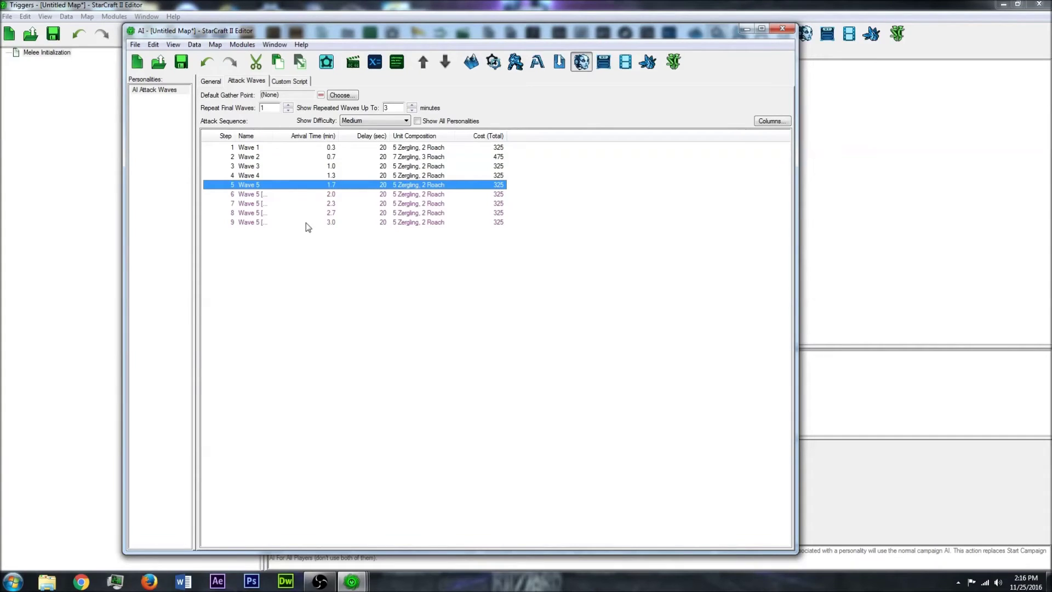
{"action": "left_click", "coordinate": [348, 196]}
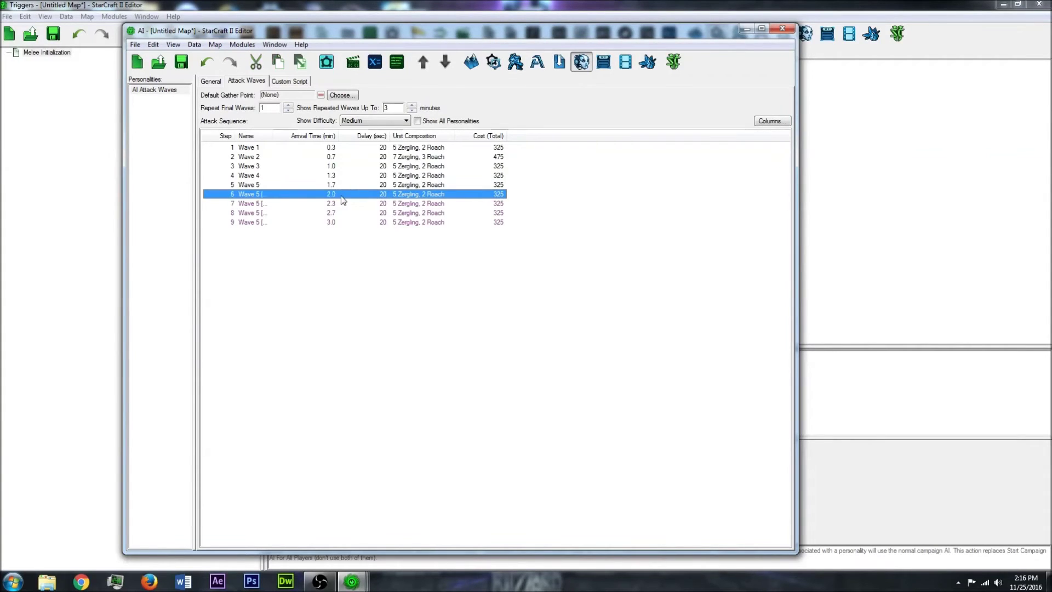
{"action": "left_click", "coordinate": [353, 205]}
{"action": "left_click", "coordinate": [350, 223]}
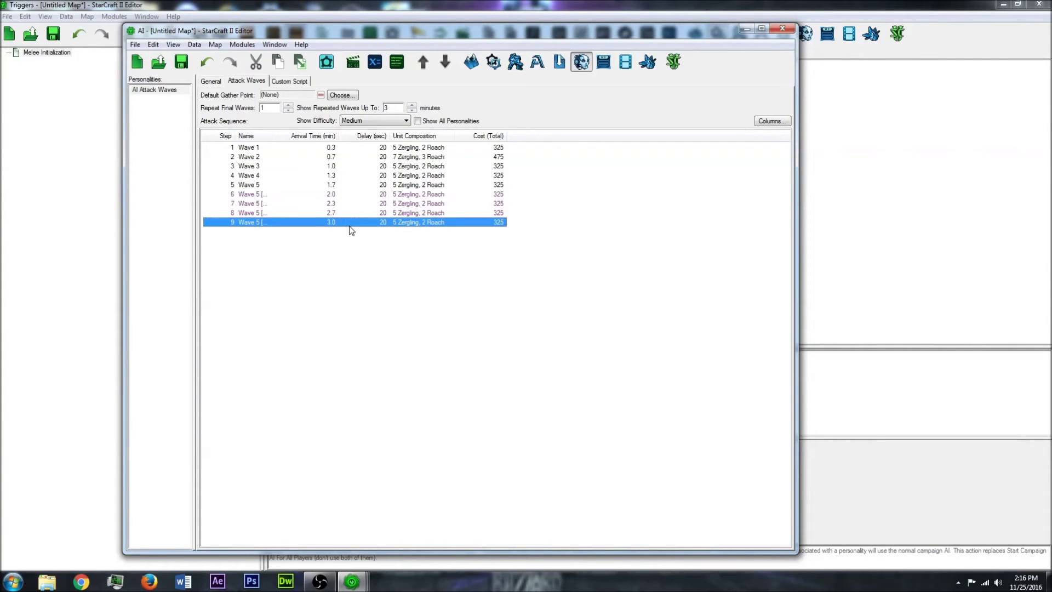
{"action": "left_click", "coordinate": [269, 186]}
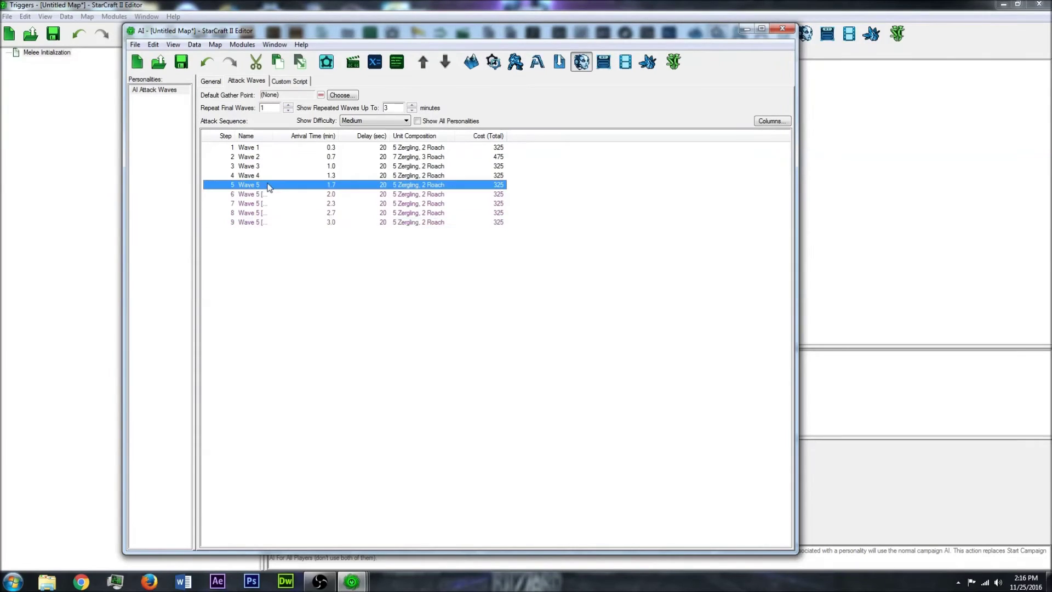
{"action": "left_click", "coordinate": [289, 105]}
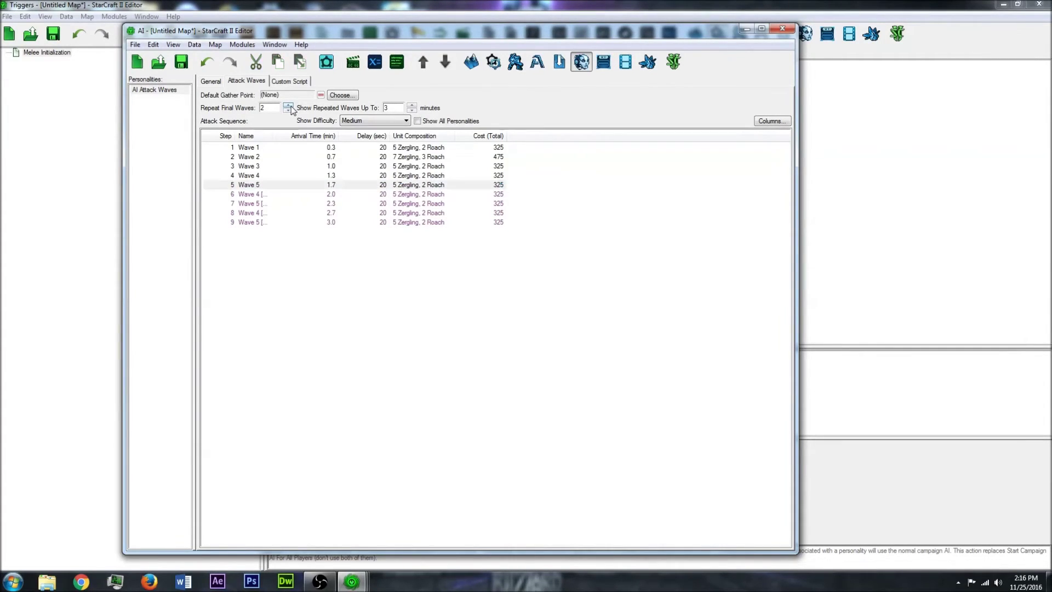
{"action": "left_click", "coordinate": [253, 177]}
{"action": "left_click", "coordinate": [268, 186]}
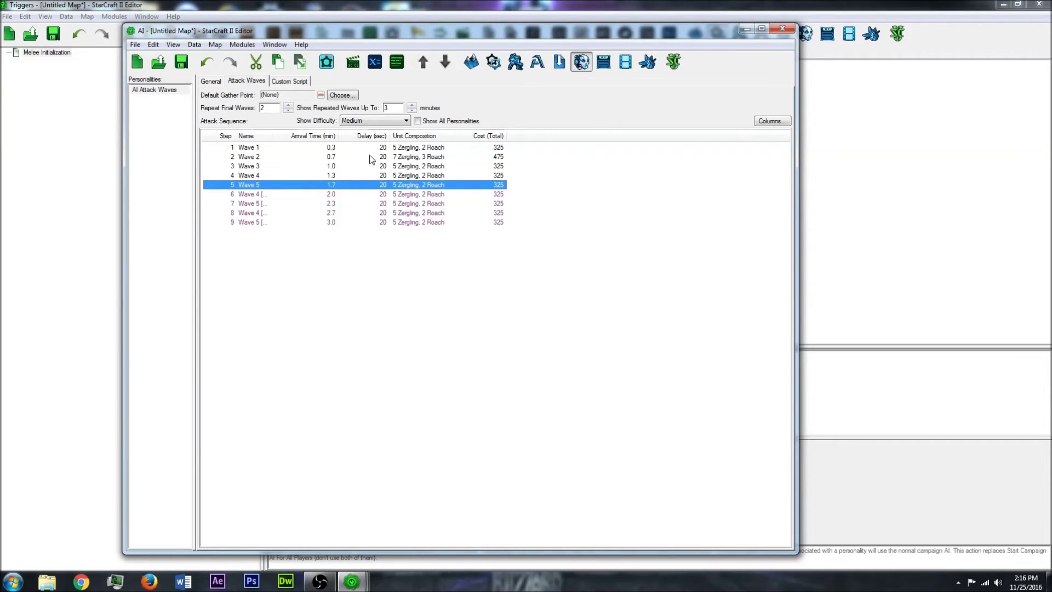
- Keep Medium as preview difficulty, reposition the AI editor, and reselect AI Attack Waves
{"action": "left_click", "coordinate": [393, 122]}
{"action": "left_click", "coordinate": [375, 121]}
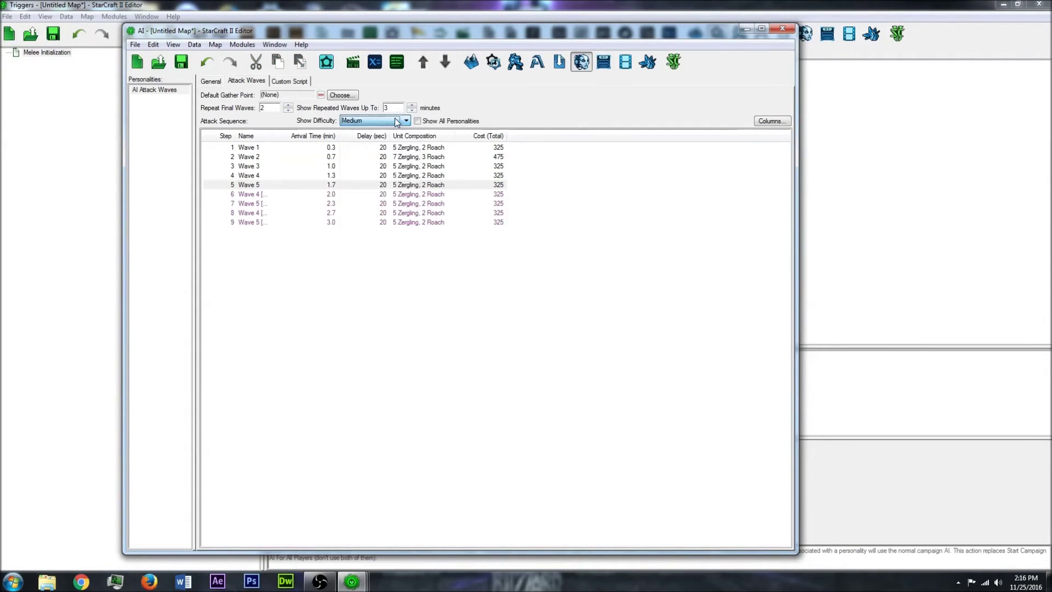
{"action": "mouse_move", "coordinate": [547, 30]}
{"action": "left_mouse_down"}
{"action": "mouse_move", "coordinate": [613, 221]}
{"action": "mouse_move", "coordinate": [619, 187]}
{"action": "mouse_move", "coordinate": [556, 182]}
{"action": "mouse_move", "coordinate": [531, 160]}
{"action": "mouse_move", "coordinate": [525, 172]}
{"action": "mouse_move", "coordinate": [524, 147]}
{"action": "mouse_move", "coordinate": [560, 159]}
{"action": "mouse_move", "coordinate": [582, 104]}
{"action": "mouse_move", "coordinate": [583, 74]}
{"action": "mouse_move", "coordinate": [564, 40]}
{"action": "left_mouse_up"}
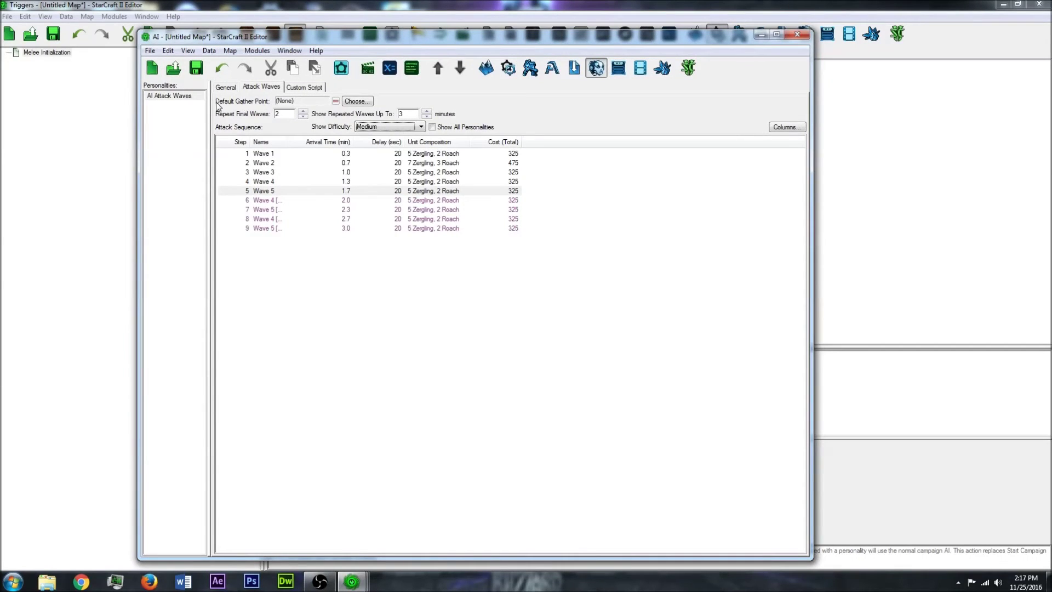
{"action": "right_click", "coordinate": [171, 100]}
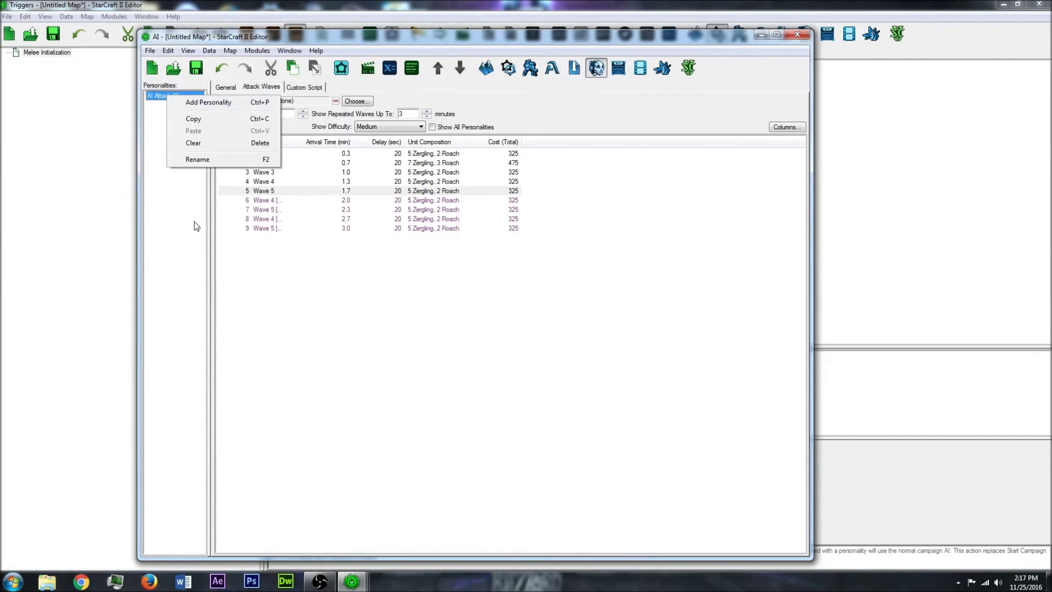
{"action": "left_click", "coordinate": [172, 225]}
{"action": "left_click", "coordinate": [177, 98]}
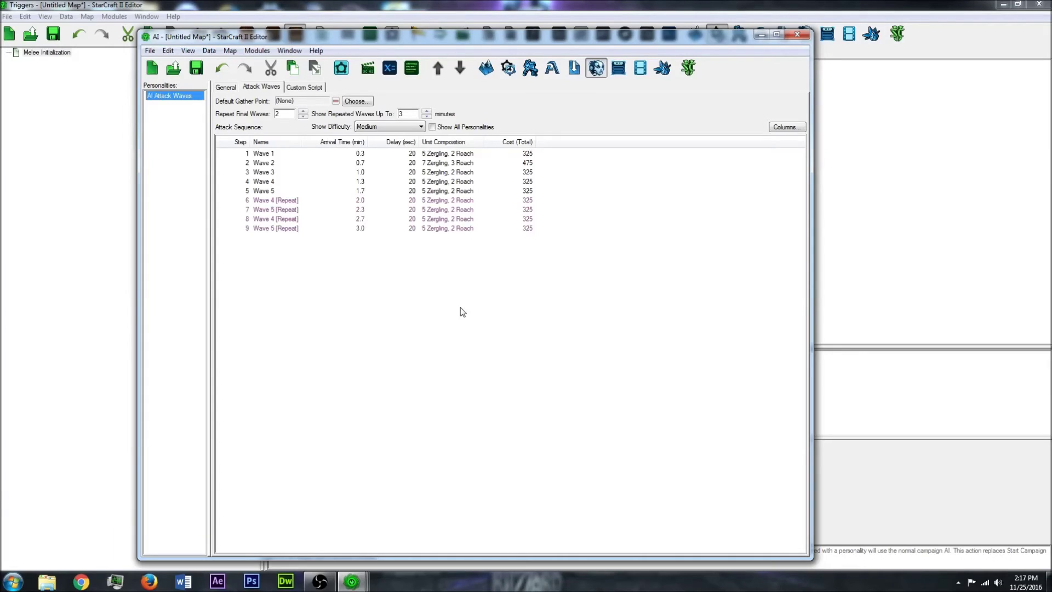
- Return to the Triggers editor and launch a test run of the map
{"action": "left_click", "coordinate": [881, 143]}
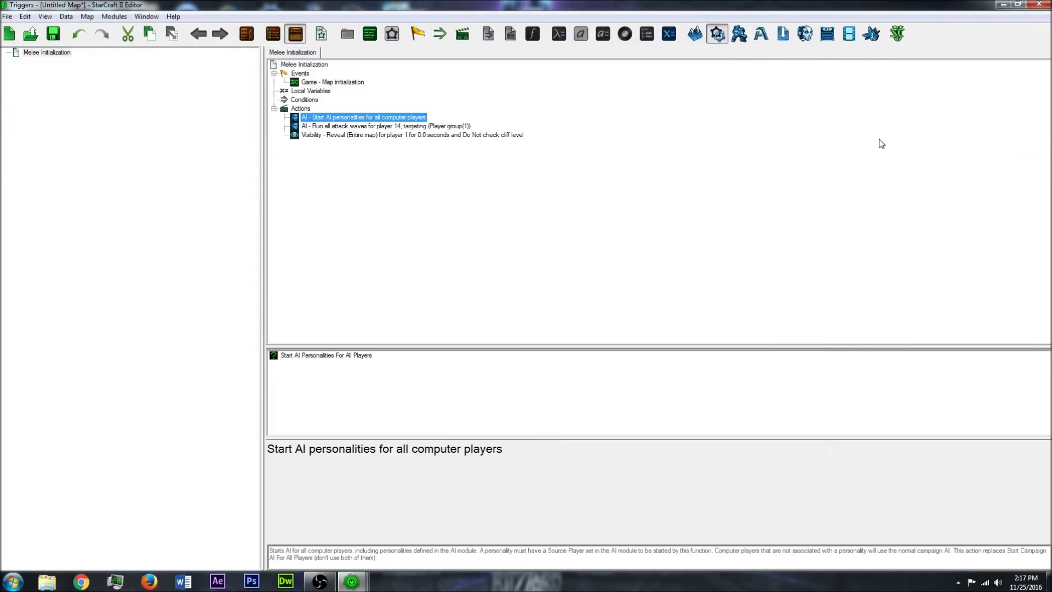
{"action": "left_click", "coordinate": [896, 39]}
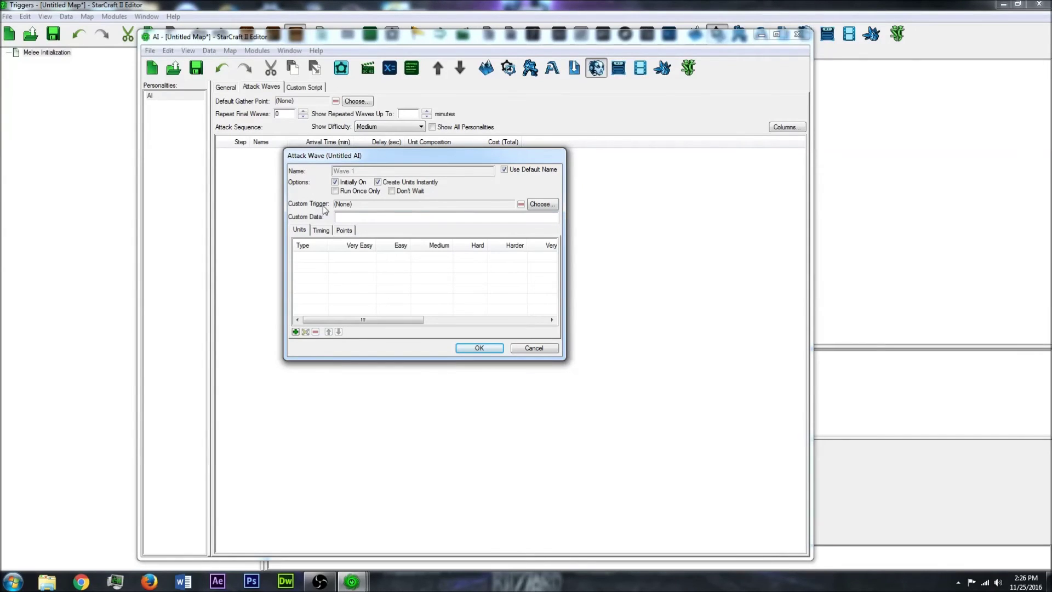
- Cancel the custom-trigger choice and the new attack wave, then close the AI module
{"action": "left_click", "coordinate": [543, 204]}
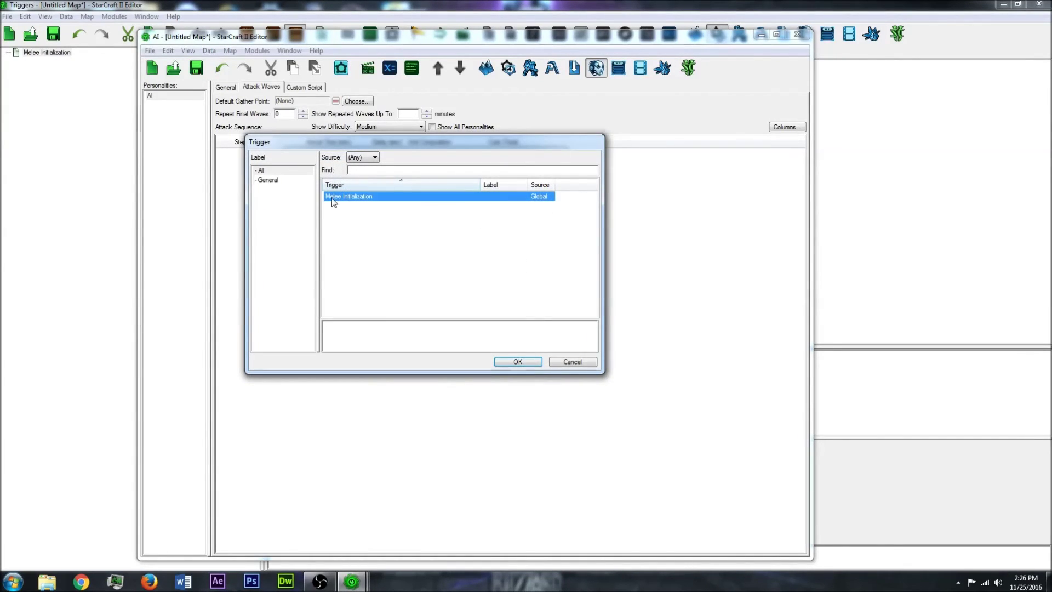
{"action": "left_click", "coordinate": [269, 172]}
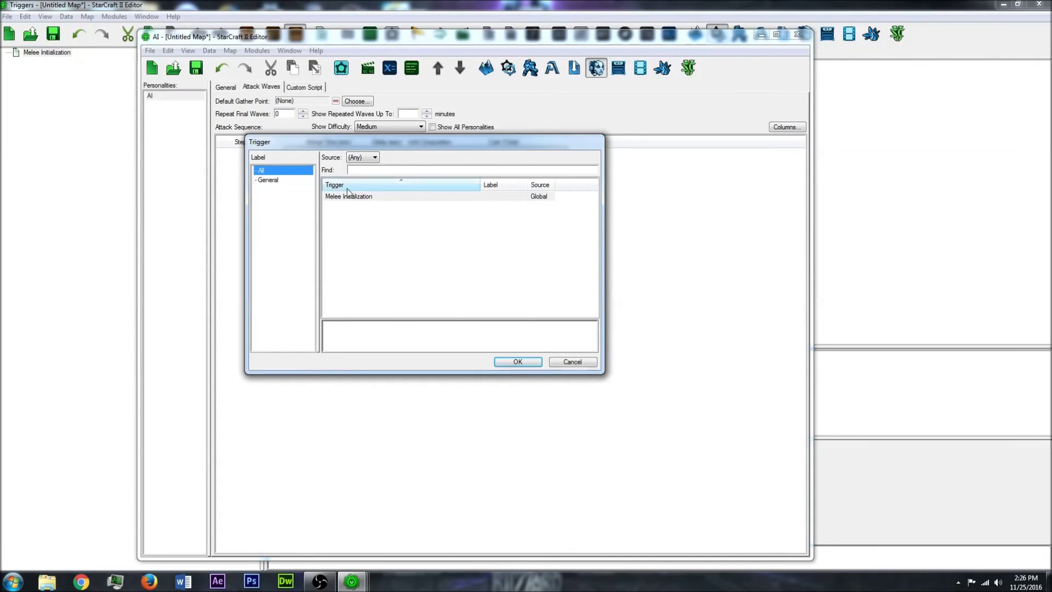
{"action": "left_click", "coordinate": [572, 362]}
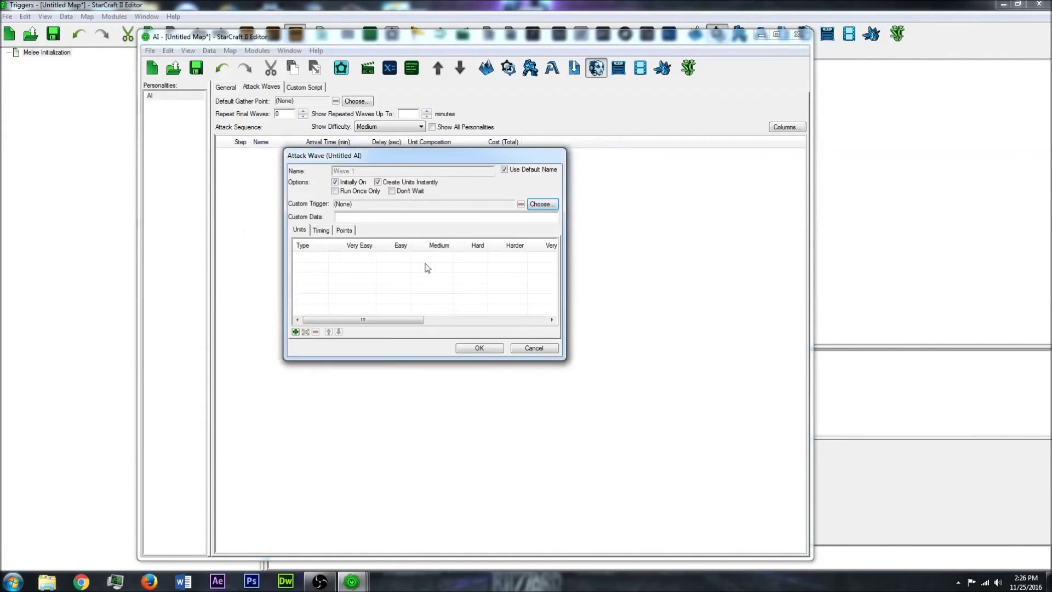
{"action": "left_click", "coordinate": [338, 230]}
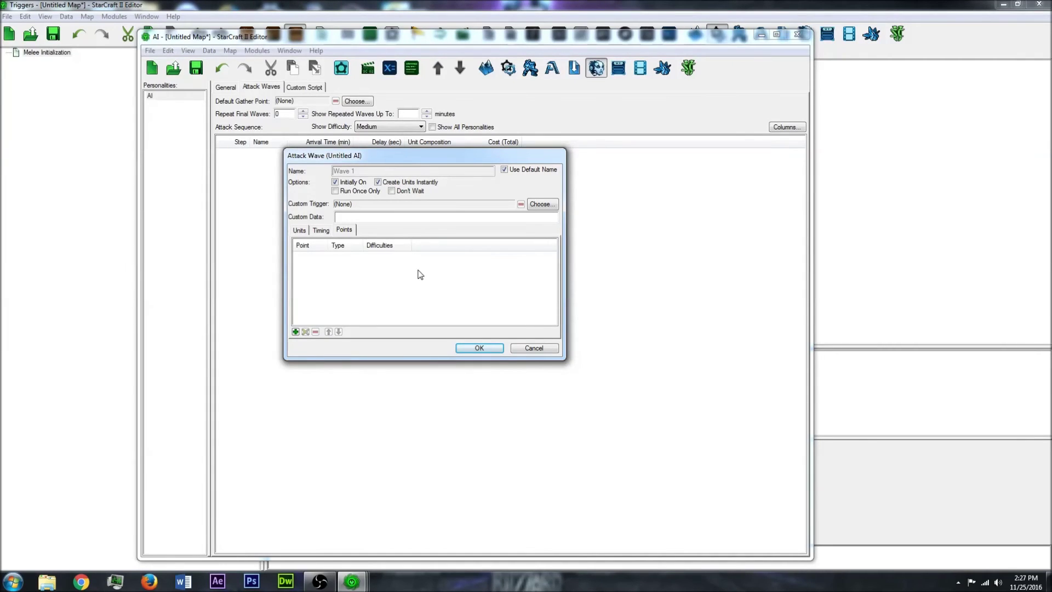
{"action": "left_click", "coordinate": [528, 349]}
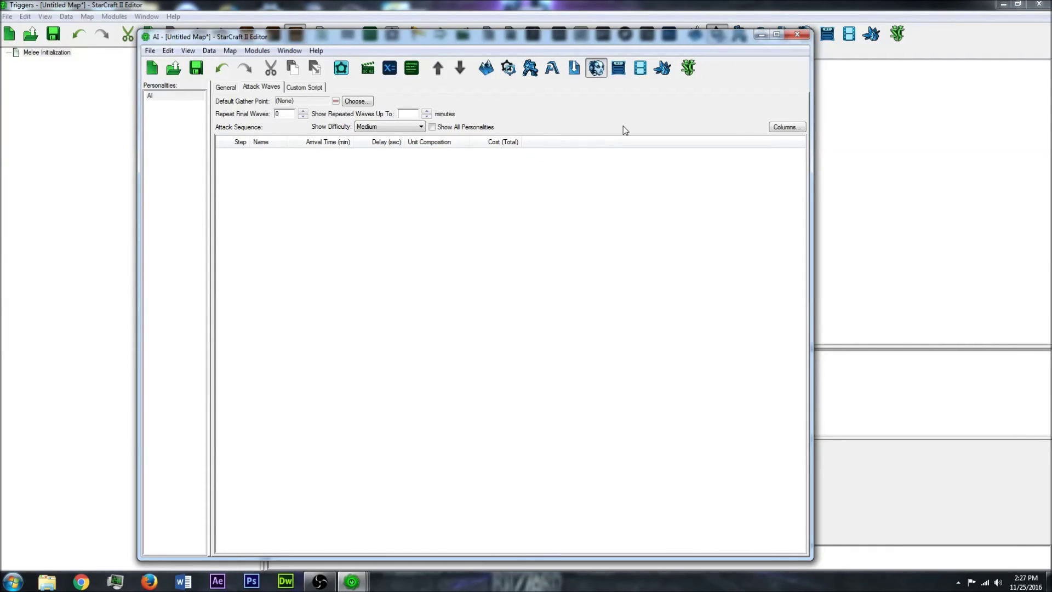
{"action": "left_click", "coordinate": [797, 34]}
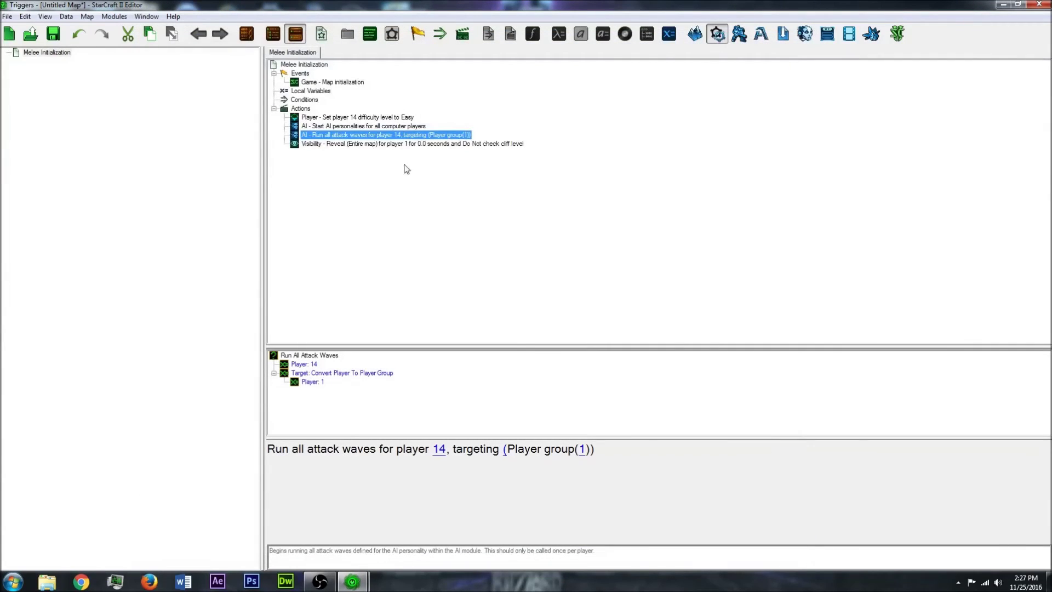
- Start a new action after the reveal-map action, showing only AI actions
{"action": "left_click", "coordinate": [379, 144]}
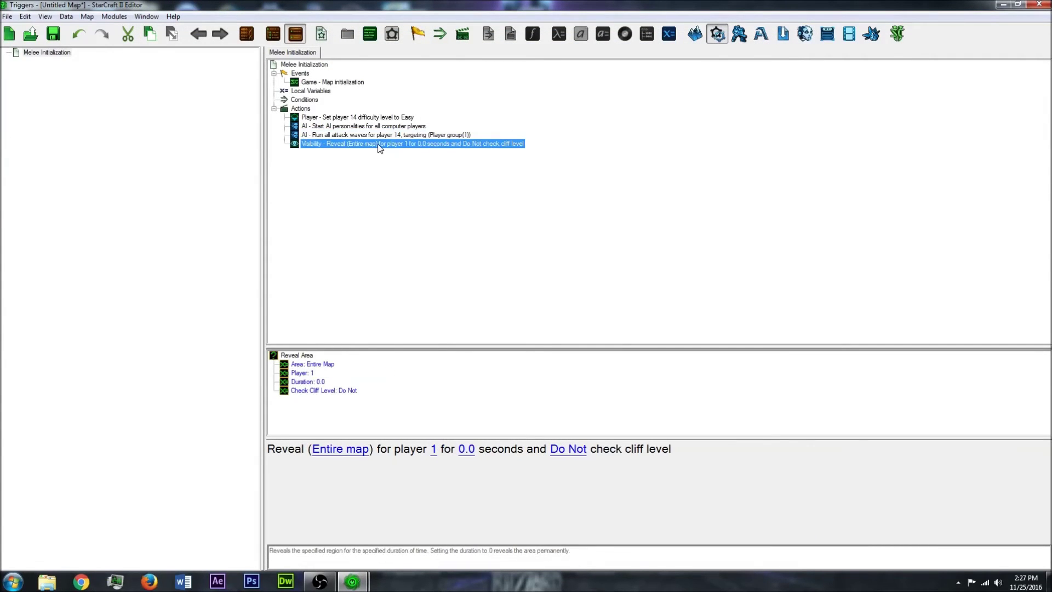
{"action": "right_click", "coordinate": [378, 144]}
{"action": "left_click", "coordinate": [430, 390]}
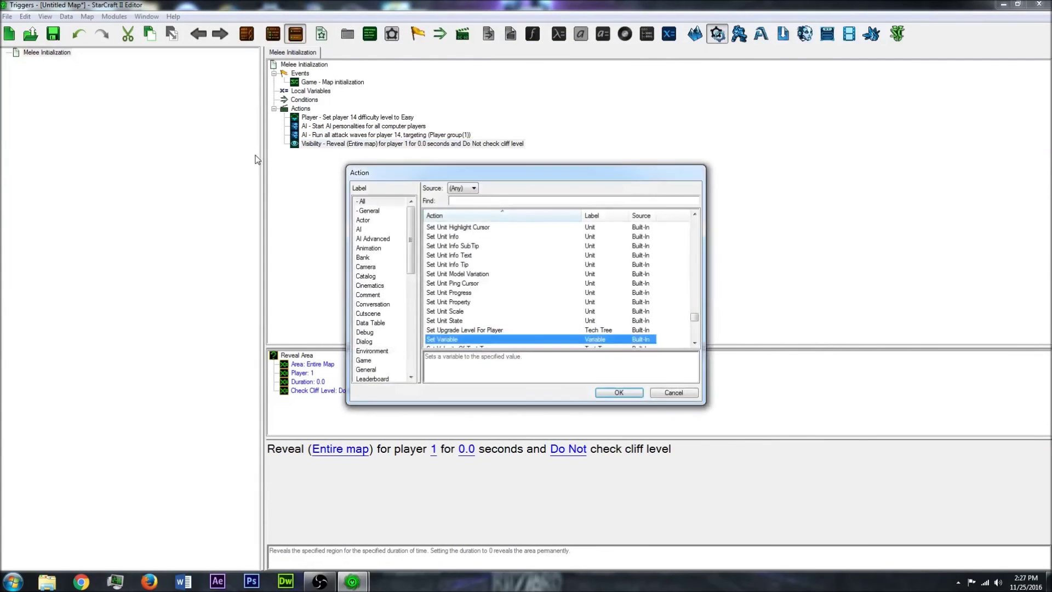
{"action": "left_click", "coordinate": [363, 229]}
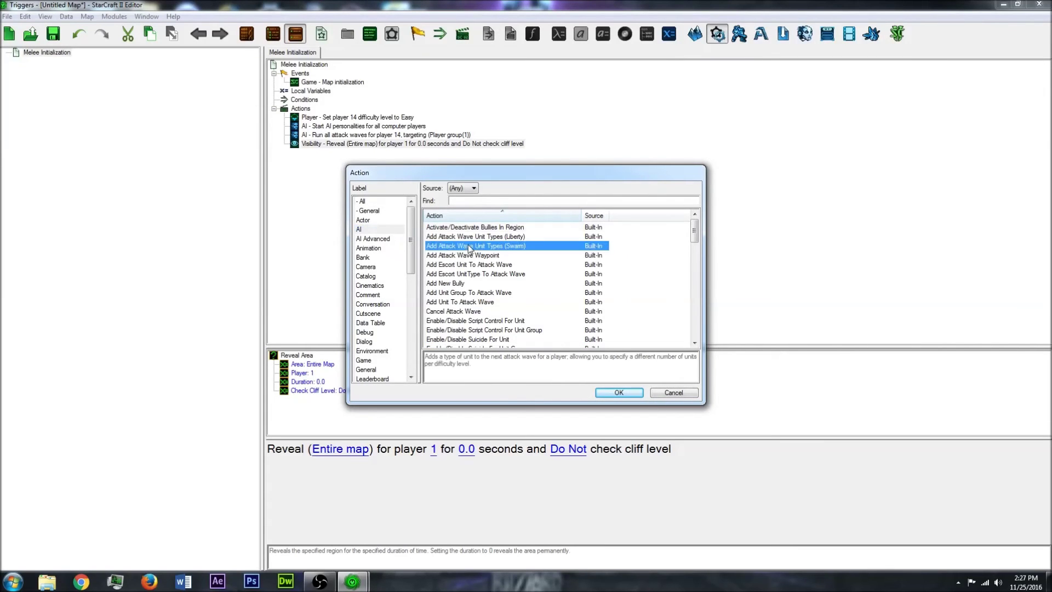
{"action": "scroll", "coordinate": [549, 266], "scroll_direction": "up", "scroll_amount": 2}
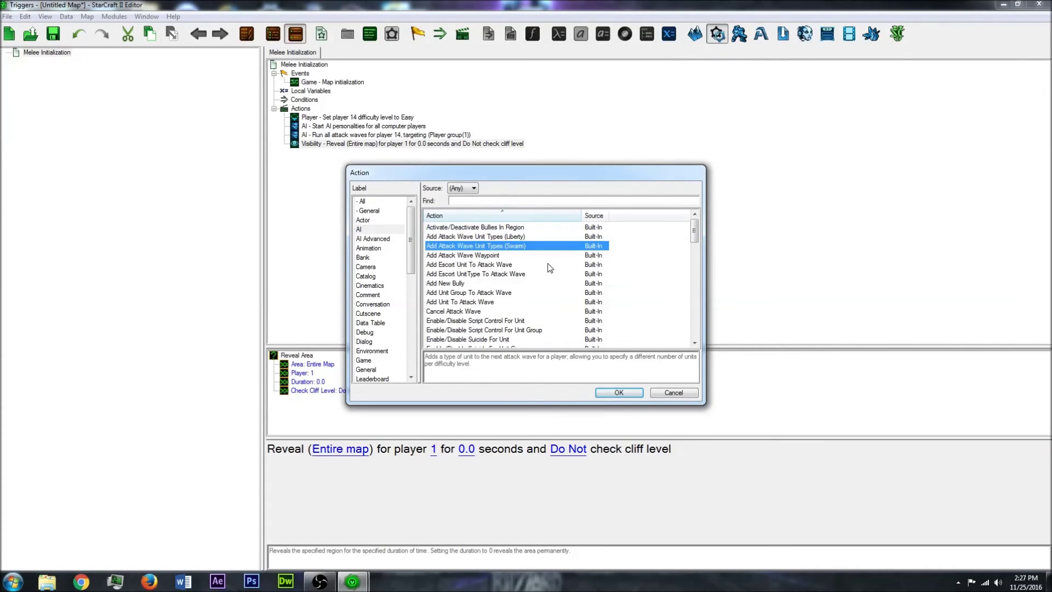
- Browse the AI actions and select Run Attack Wave
{"action": "left_click", "coordinate": [476, 303]}
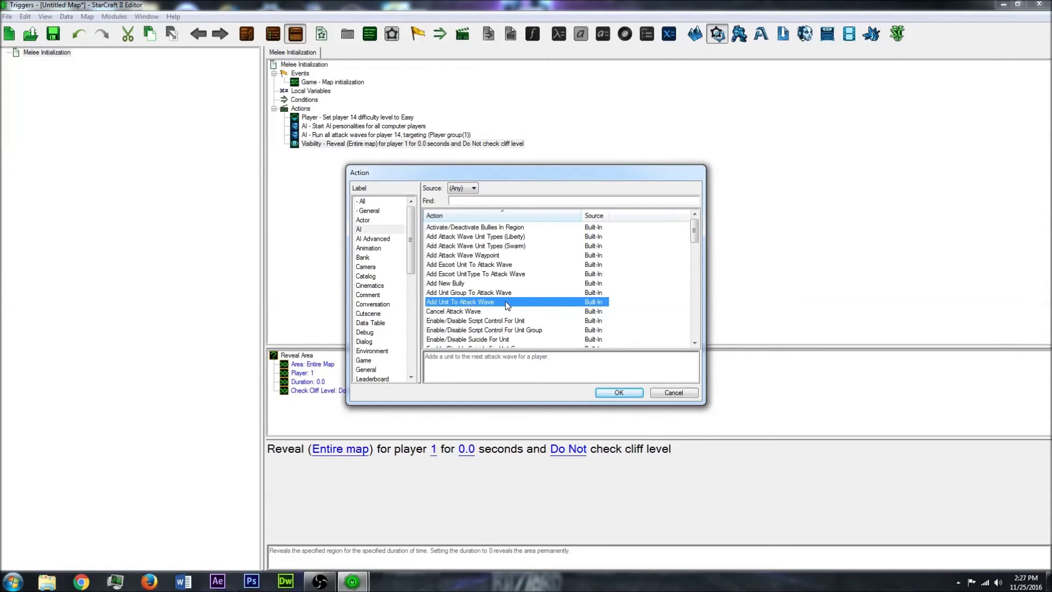
{"action": "scroll", "coordinate": [505, 301], "scroll_direction": "down", "scroll_amount": 1}
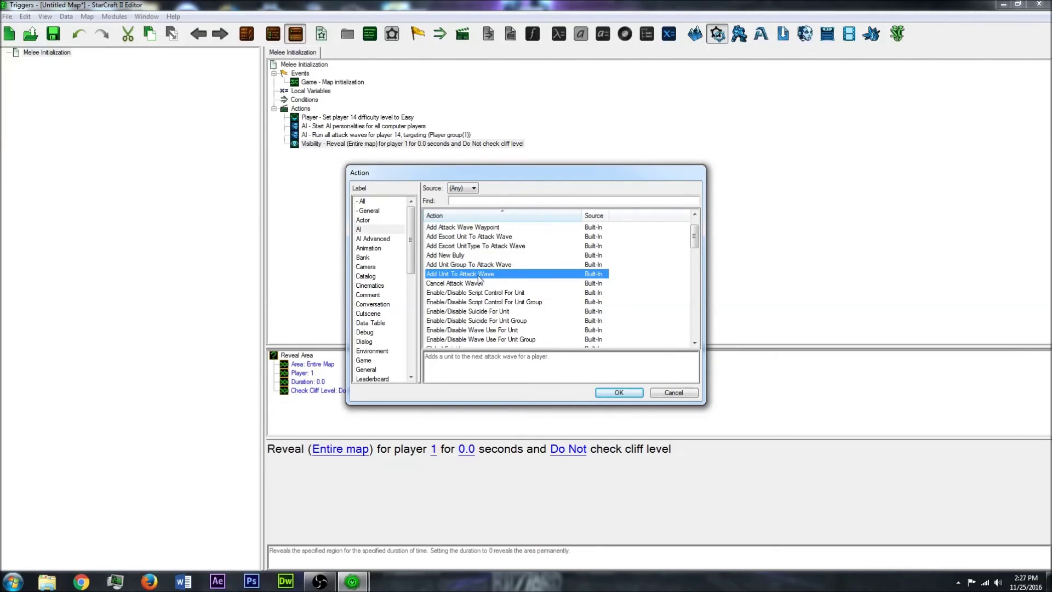
{"action": "scroll", "coordinate": [495, 280], "scroll_direction": "down", "scroll_amount": 1}
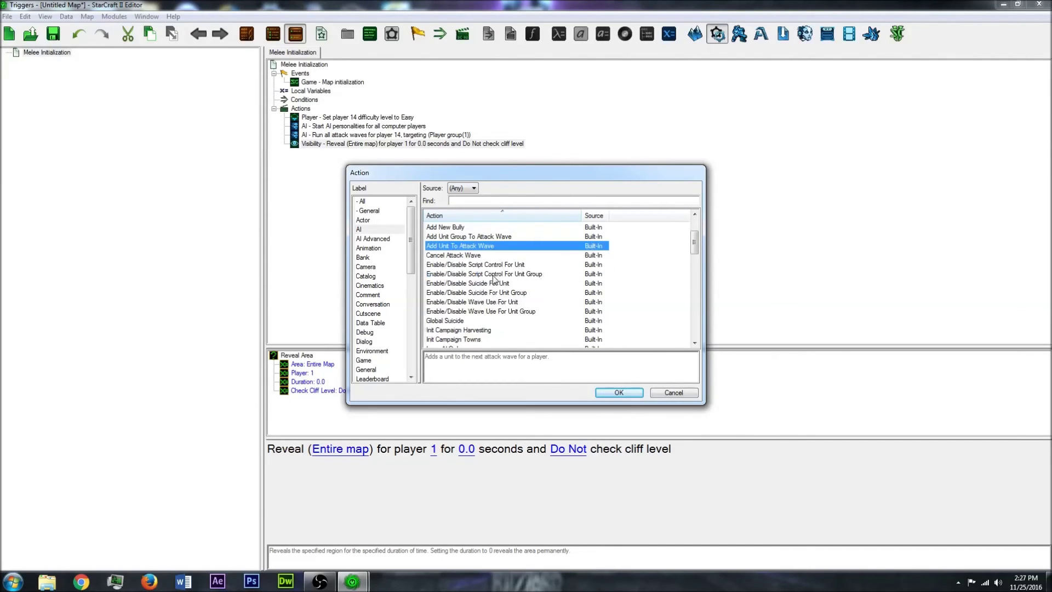
{"action": "scroll", "coordinate": [477, 255], "scroll_direction": "down", "scroll_amount": 1}
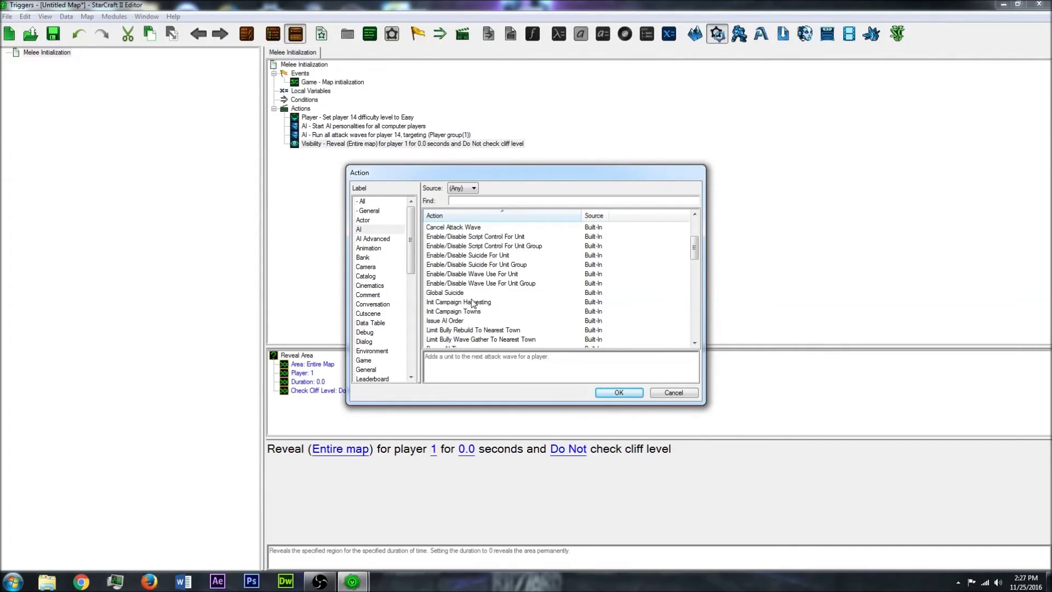
{"action": "scroll", "coordinate": [468, 242], "scroll_direction": "down", "scroll_amount": 6}
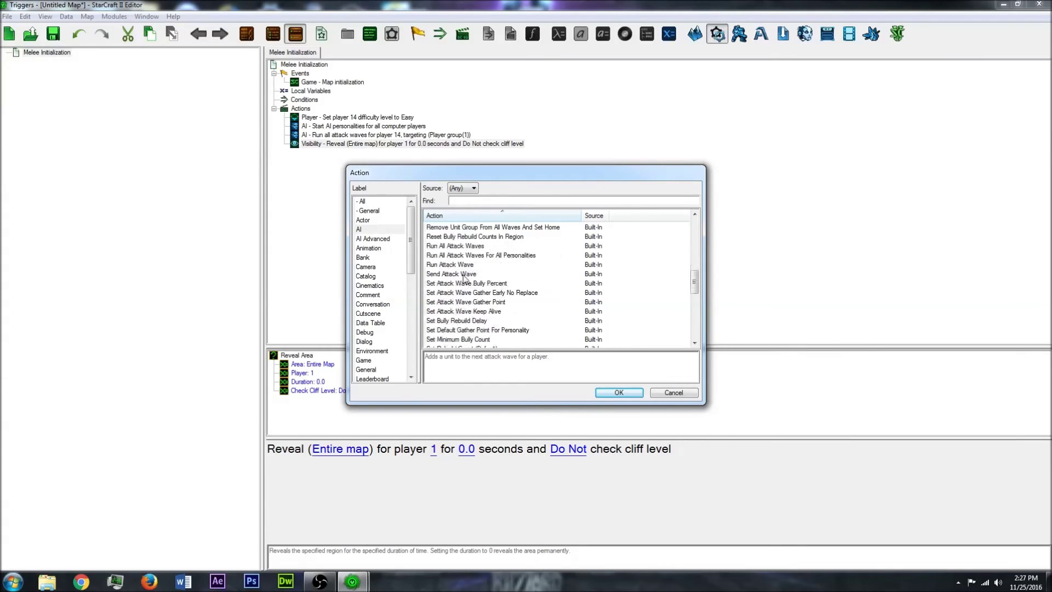
{"action": "left_click", "coordinate": [458, 266]}
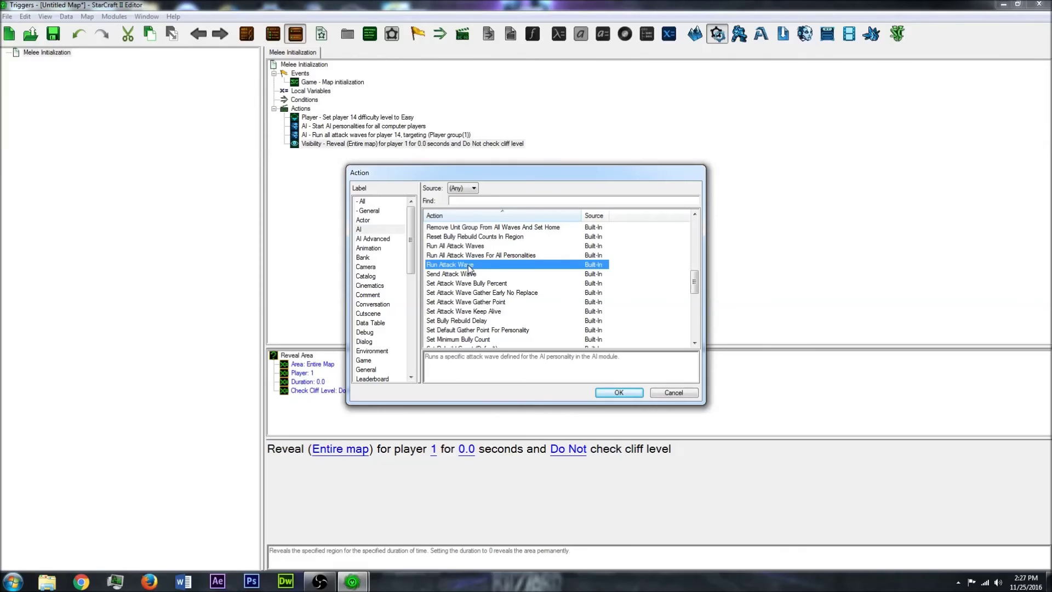
{"action": "scroll", "coordinate": [502, 268], "scroll_direction": "down", "scroll_amount": 1}
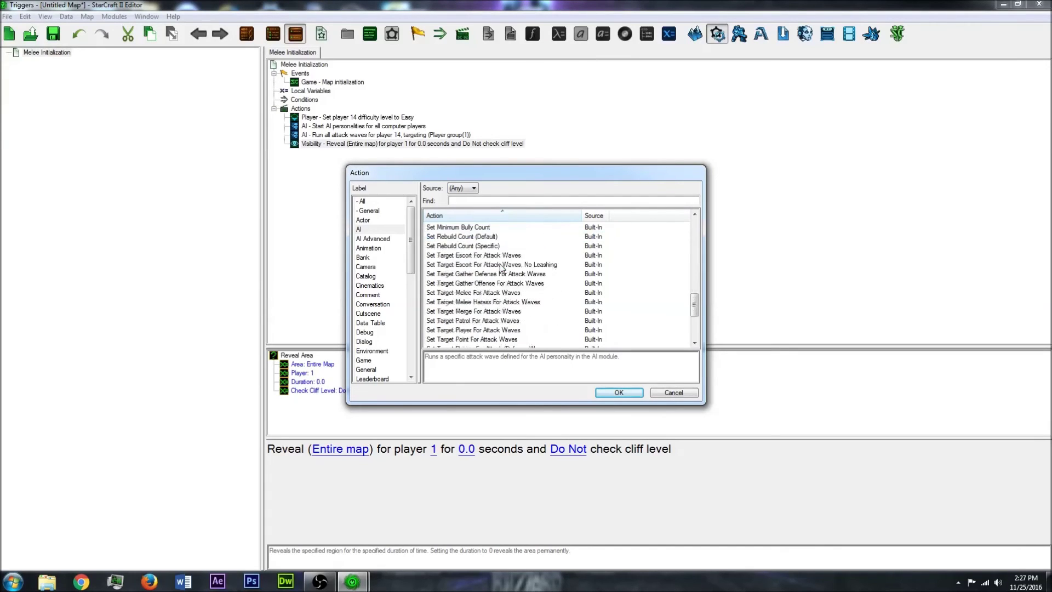
{"action": "scroll", "coordinate": [500, 269], "scroll_direction": "down", "scroll_amount": 4}
{"action": "scroll", "coordinate": [483, 298], "scroll_direction": "up", "scroll_amount": 4}
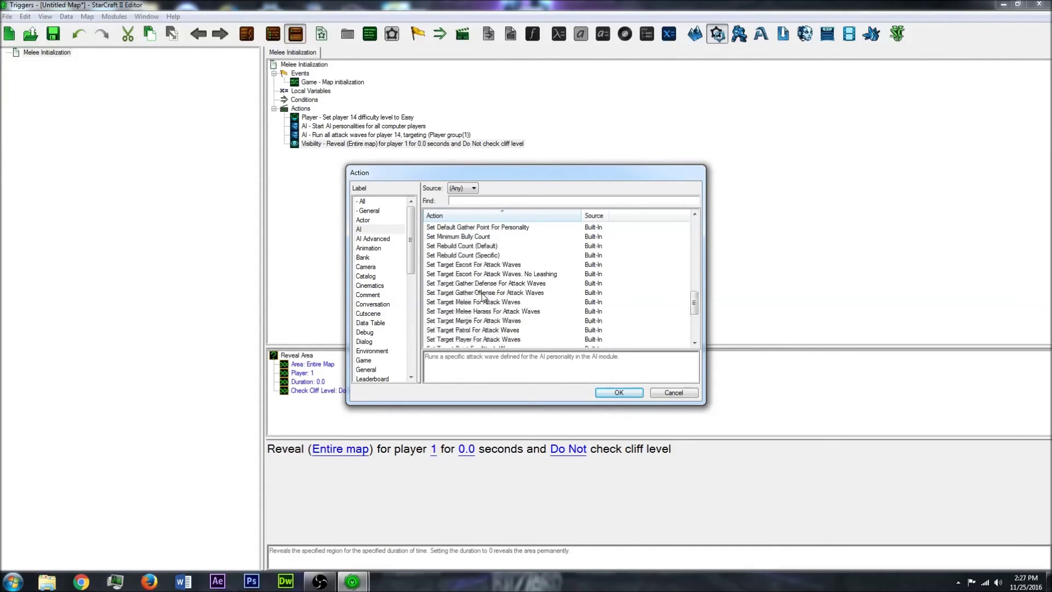
{"action": "scroll", "coordinate": [484, 298], "scroll_direction": "up", "scroll_amount": 3}
{"action": "scroll", "coordinate": [507, 292], "scroll_direction": "up", "scroll_amount": 1}
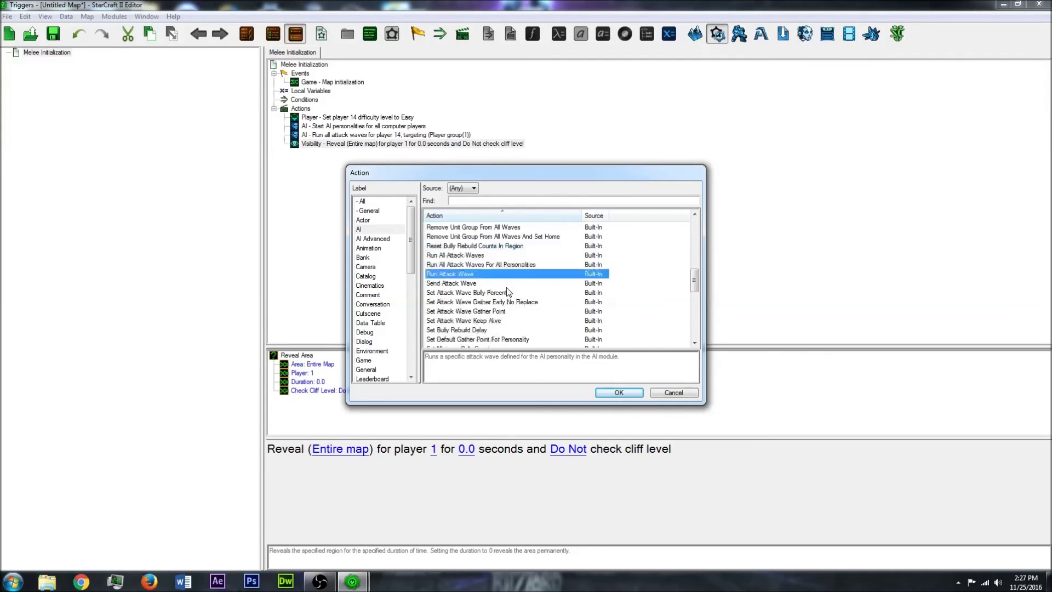
{"action": "scroll", "coordinate": [504, 288], "scroll_direction": "up", "scroll_amount": 10}
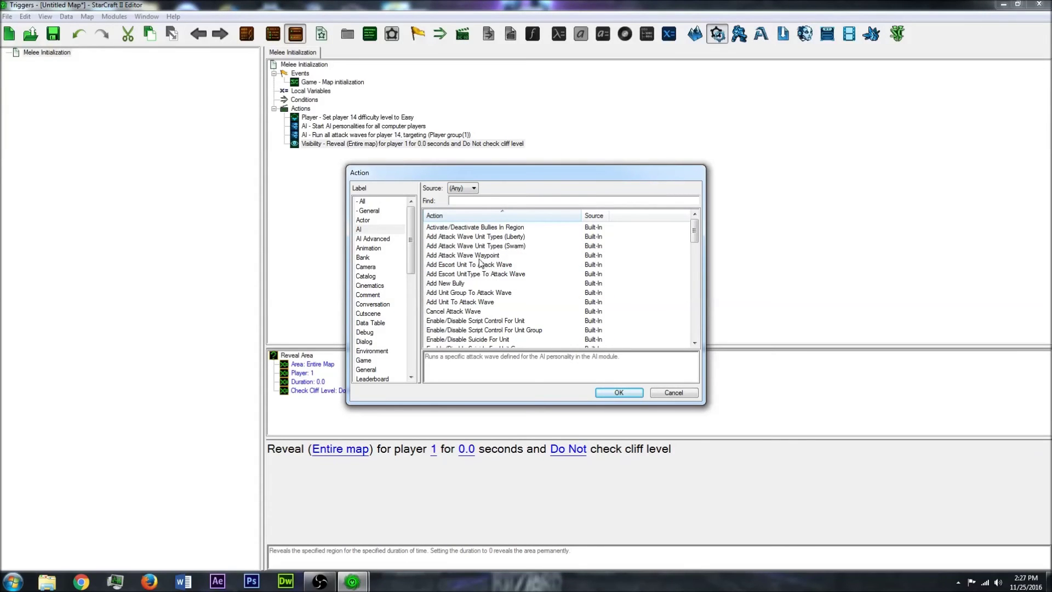
{"action": "scroll", "coordinate": [477, 255], "scroll_direction": "down", "scroll_amount": 3}
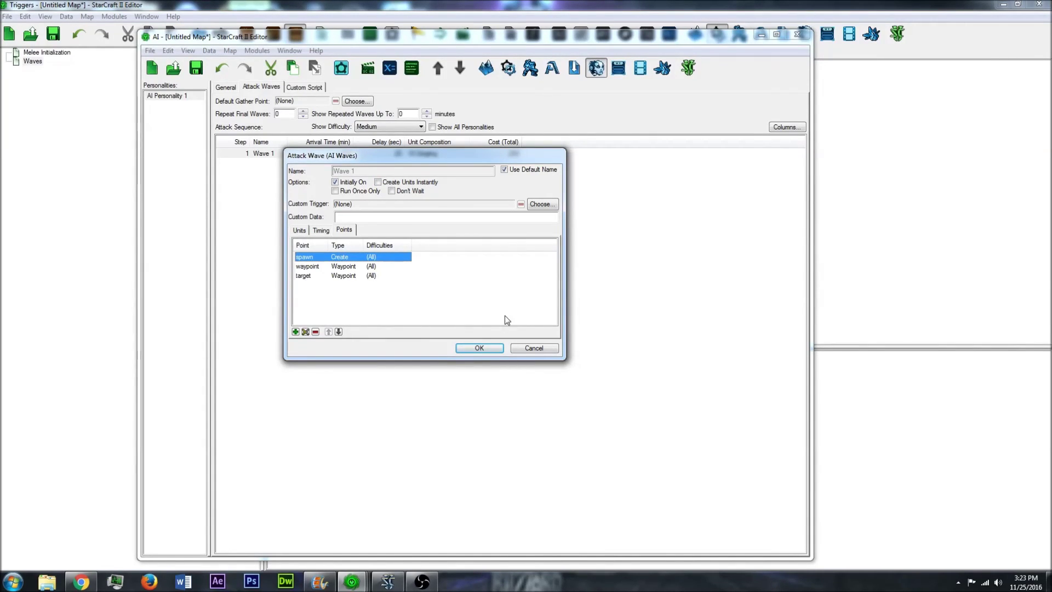
- Close the AI editor's Wave 1 settings, bringing the Waves trigger's actions to front
{"action": "left_click", "coordinate": [897, 187]}
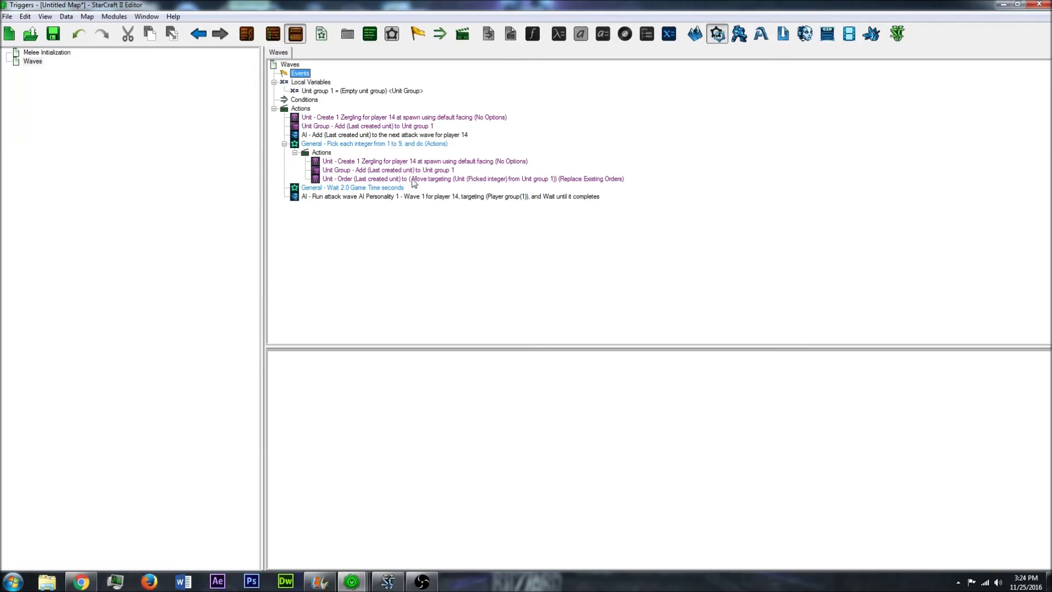
{"action": "left_click", "coordinate": [47, 54]}
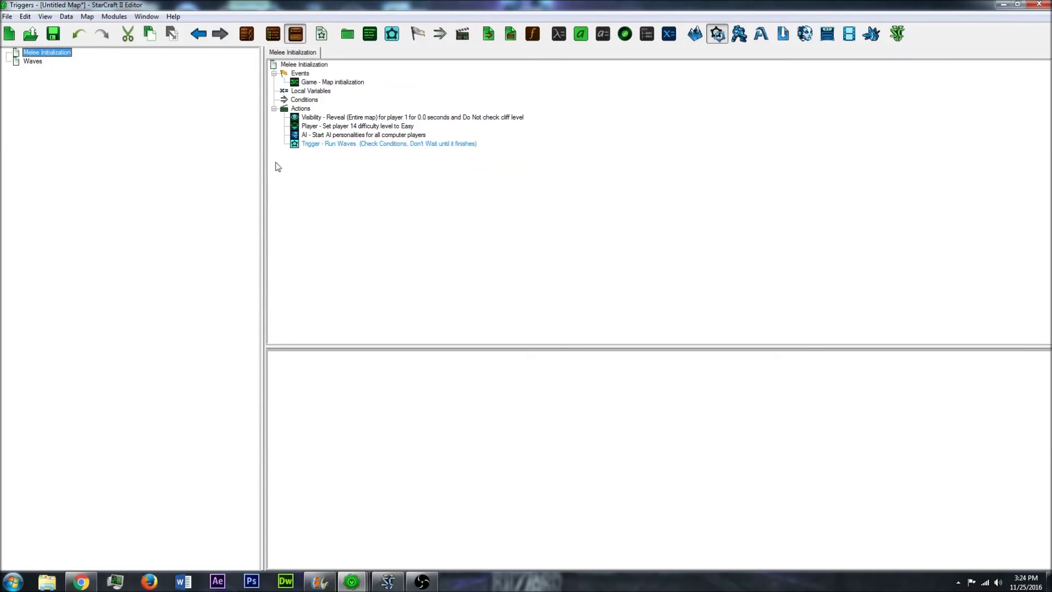
{"action": "left_click", "coordinate": [369, 144]}
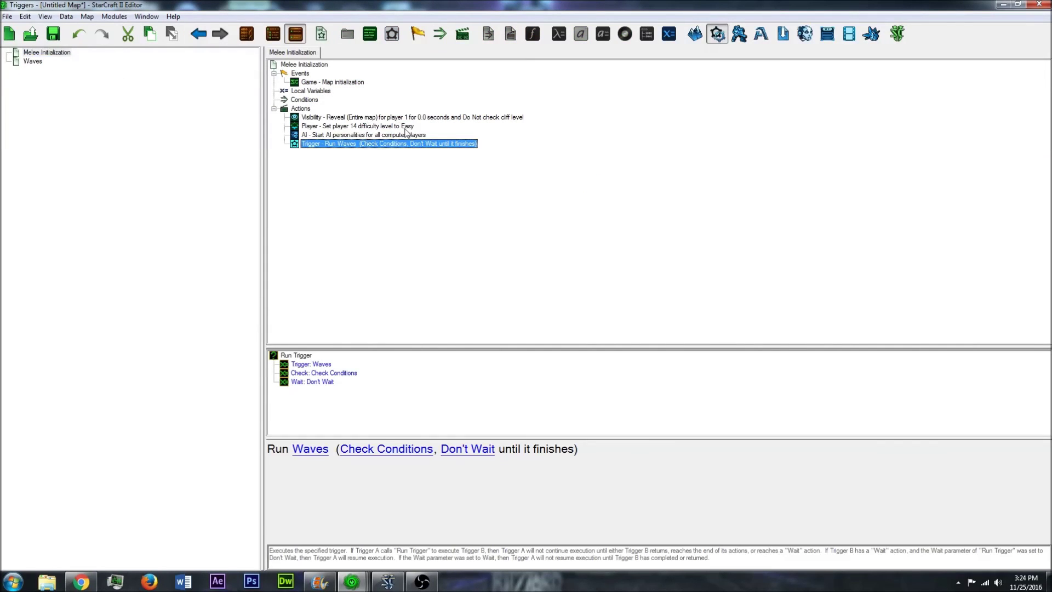
{"action": "left_click", "coordinate": [375, 136]}
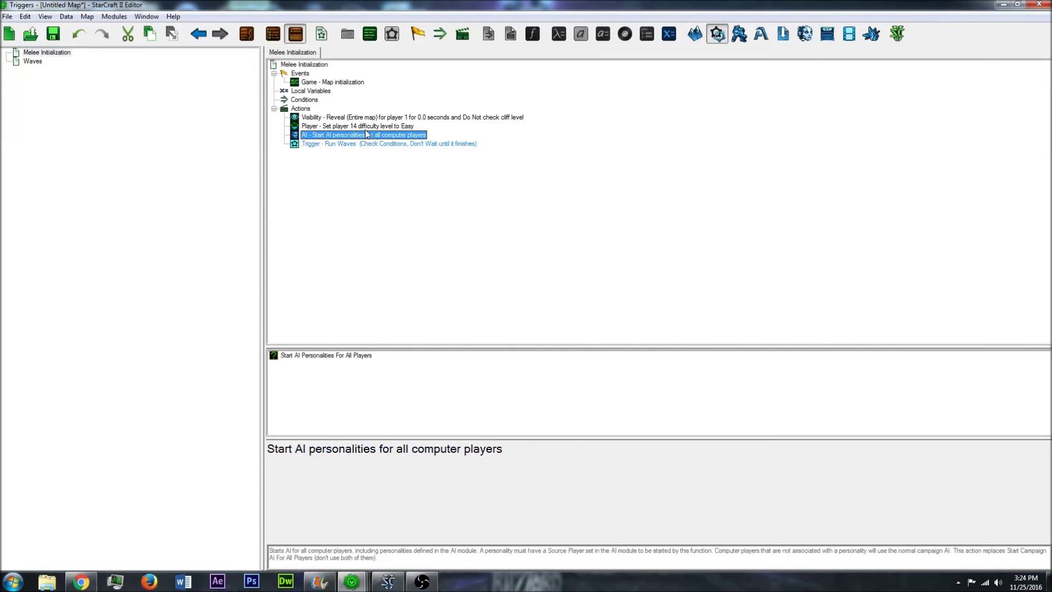
{"action": "left_click", "coordinate": [317, 144]}
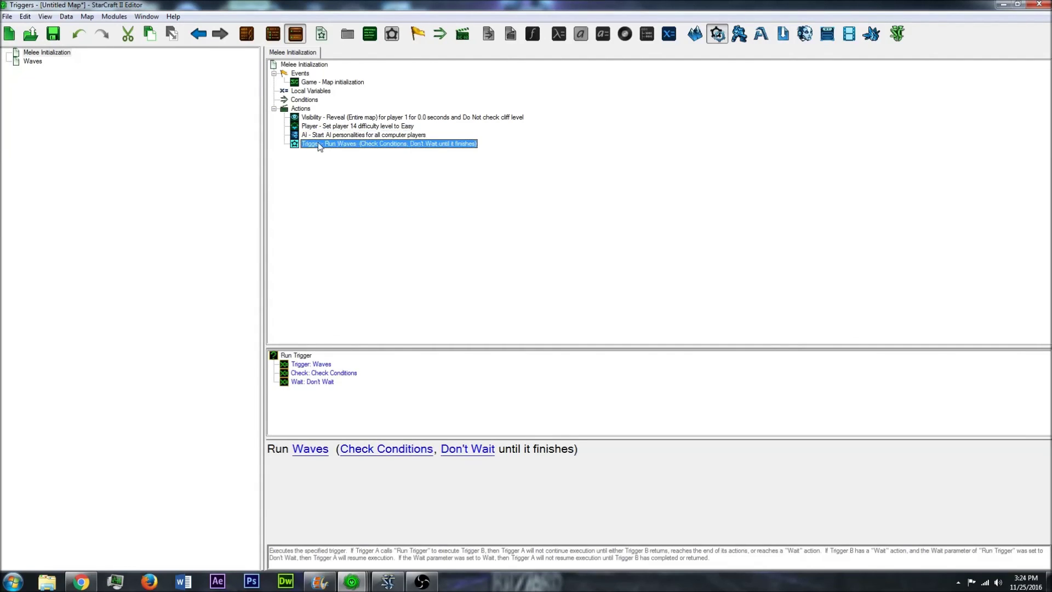
{"action": "left_click", "coordinate": [33, 61]}
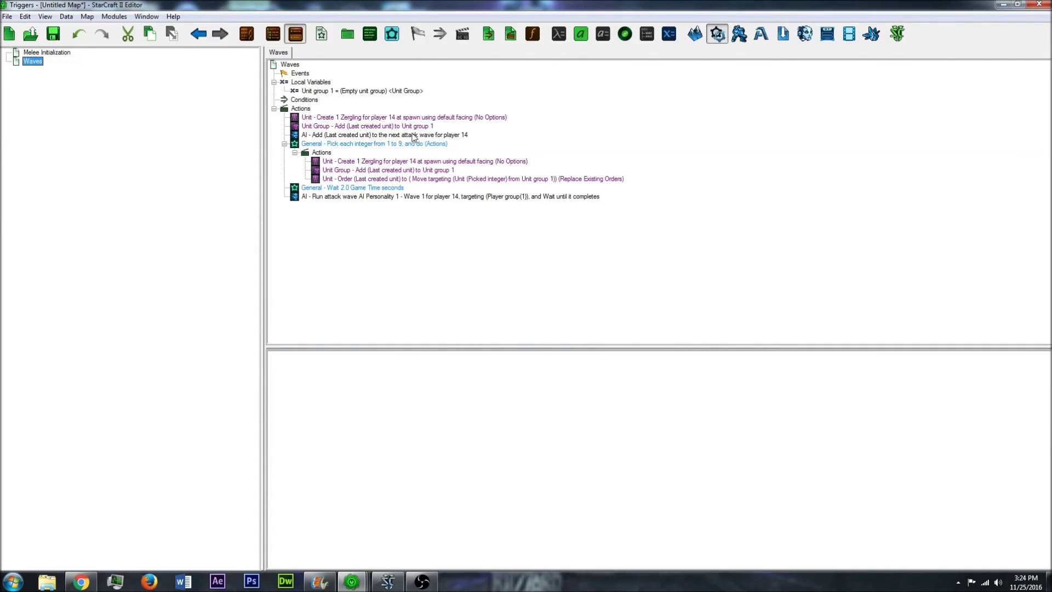
{"action": "left_click", "coordinate": [372, 119]}
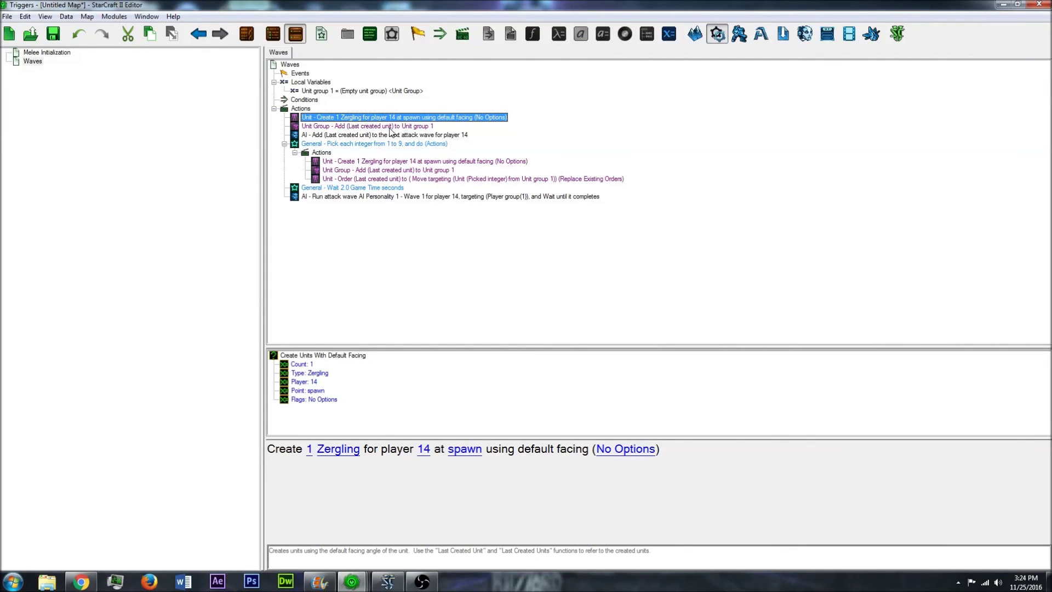
{"action": "left_click", "coordinate": [455, 137]}
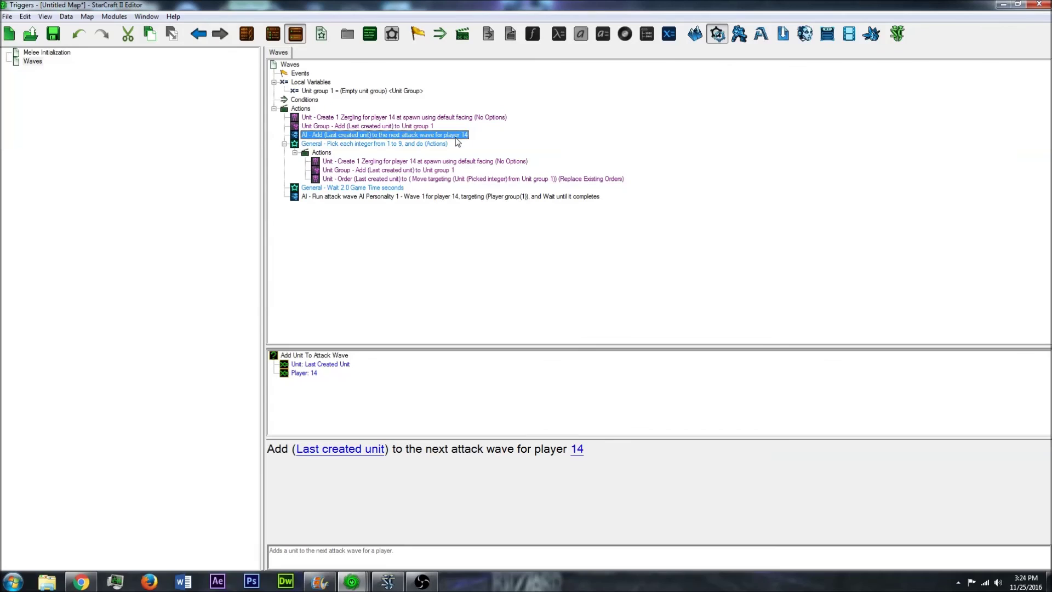
{"action": "left_click", "coordinate": [432, 144]}
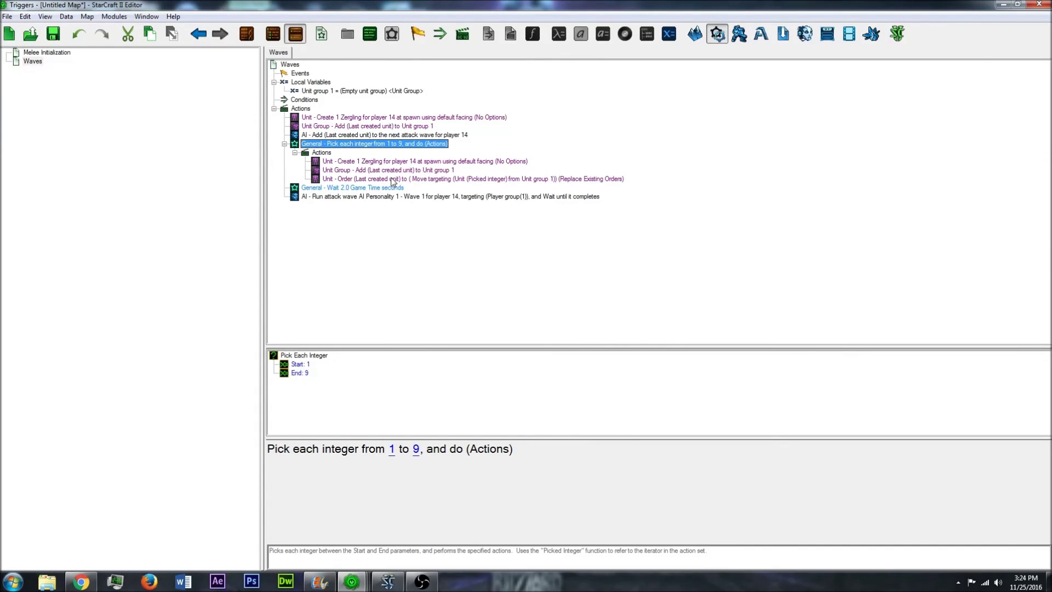
{"action": "left_click", "coordinate": [432, 136]}
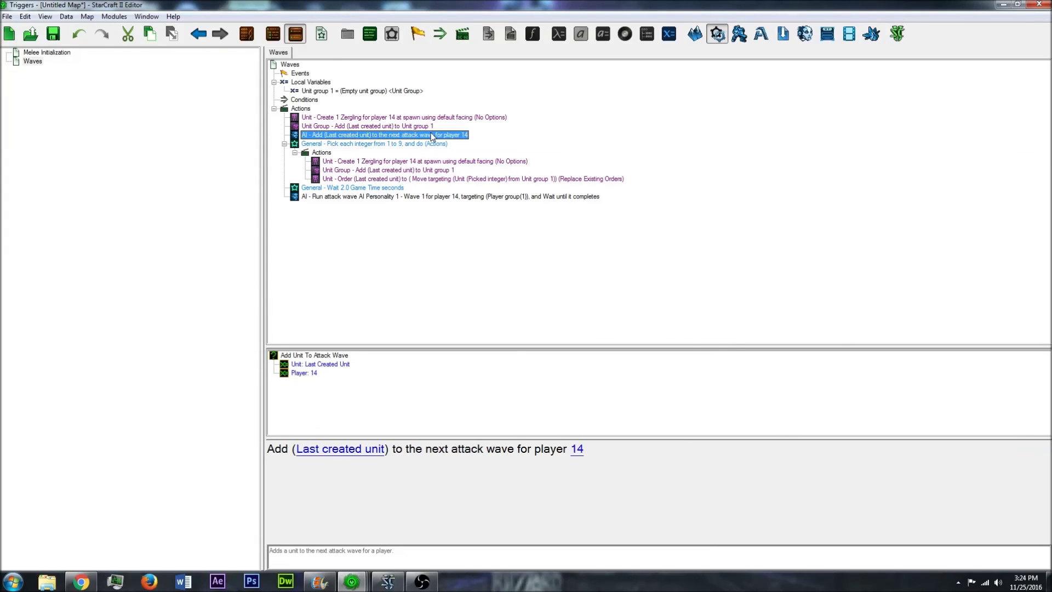
{"action": "left_click", "coordinate": [420, 197]}
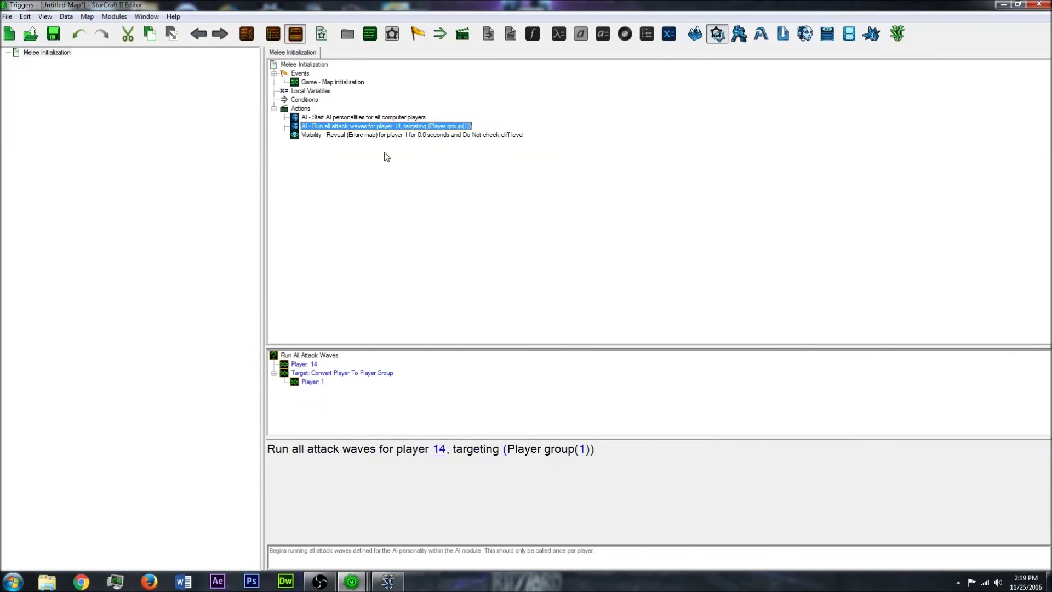
{"action": "left_click", "coordinate": [404, 135]}
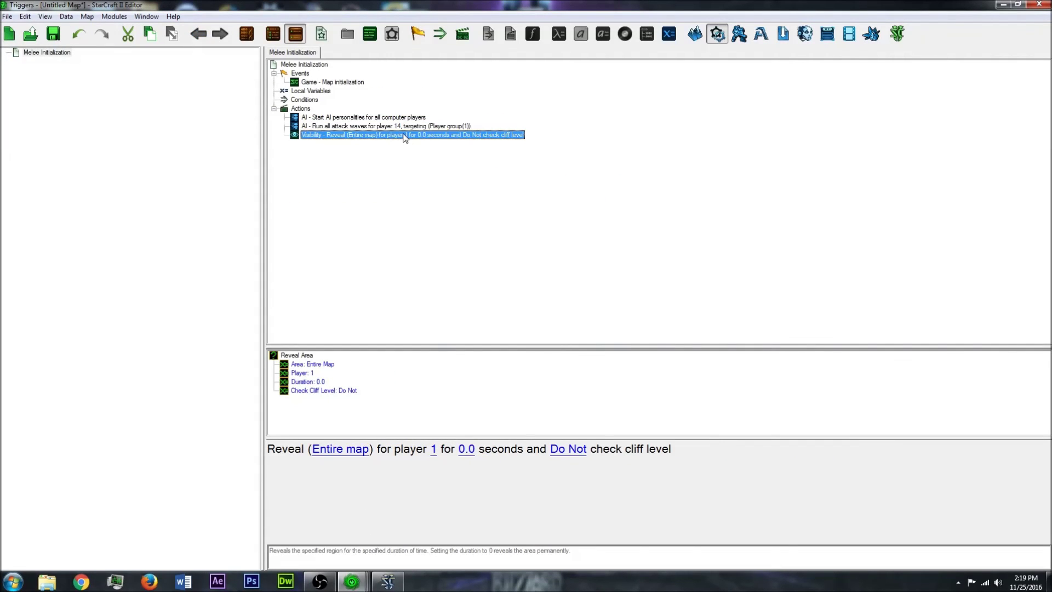
- Add a Set Player Difficulty Level action, found by searching 'difficul'
{"action": "left_click", "coordinate": [405, 126]}
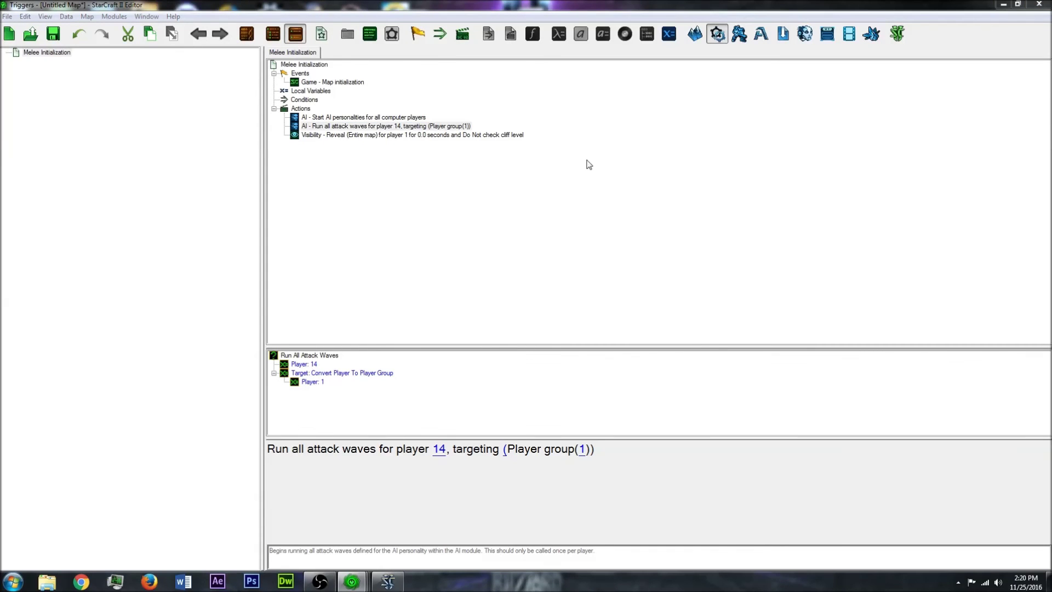
{"action": "type", "text": "di"}
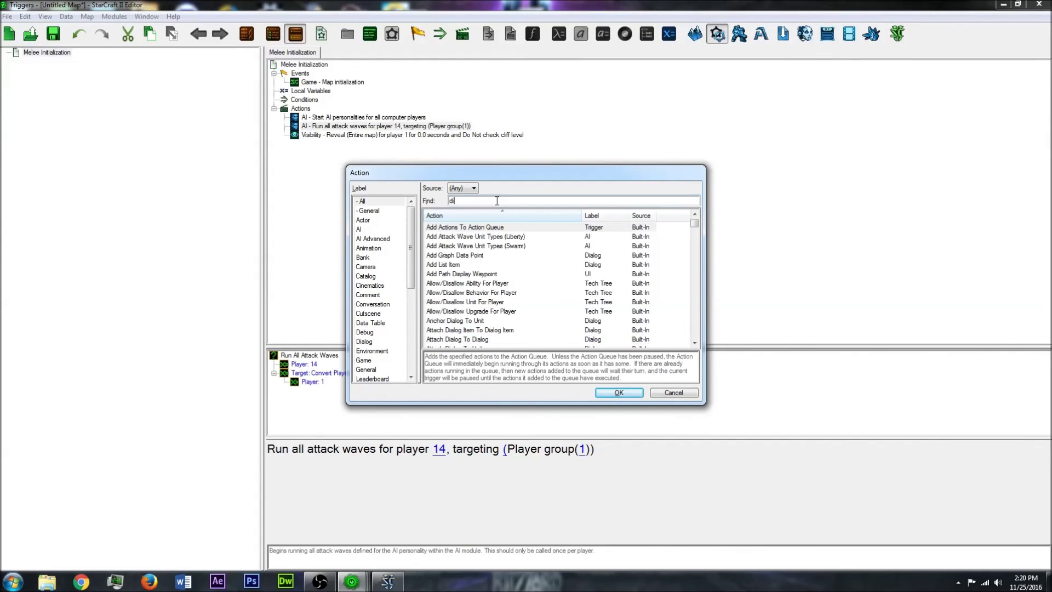
{"action": "type", "text": "fficul"}
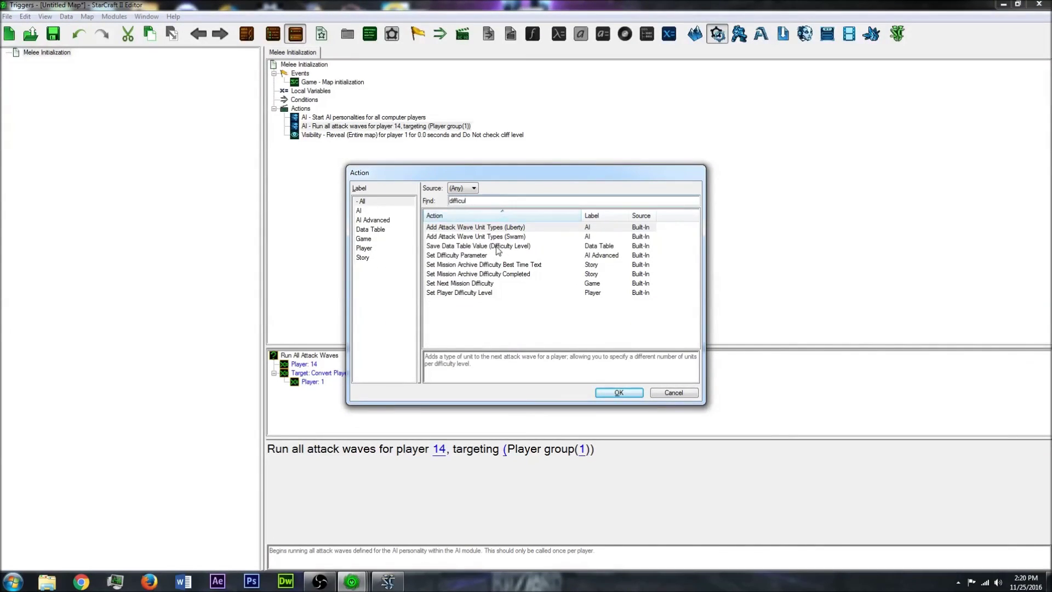
{"action": "left_click", "coordinate": [486, 293]}
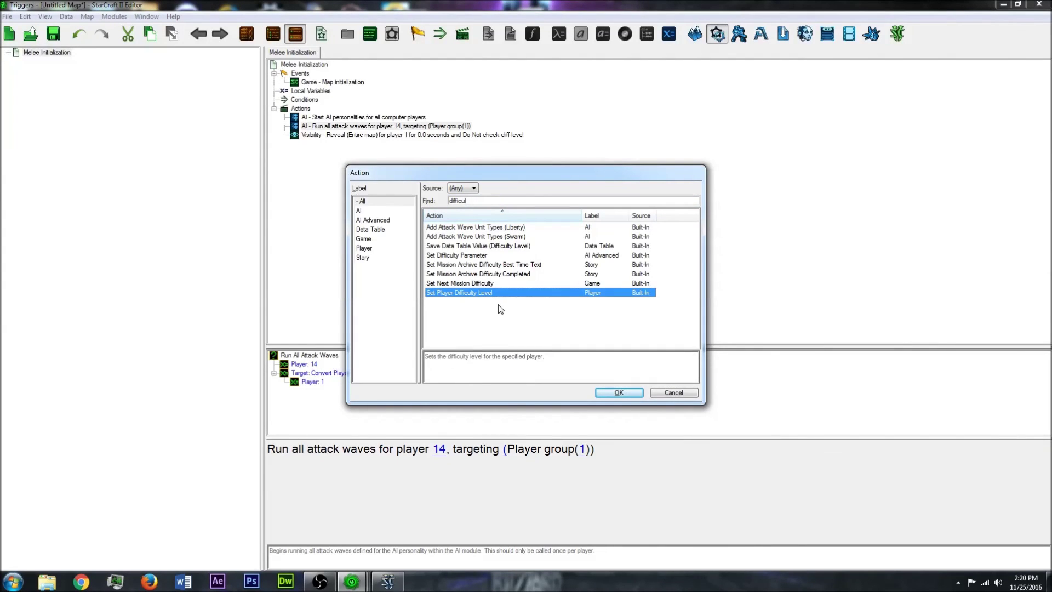
{"action": "left_click", "coordinate": [619, 392]}
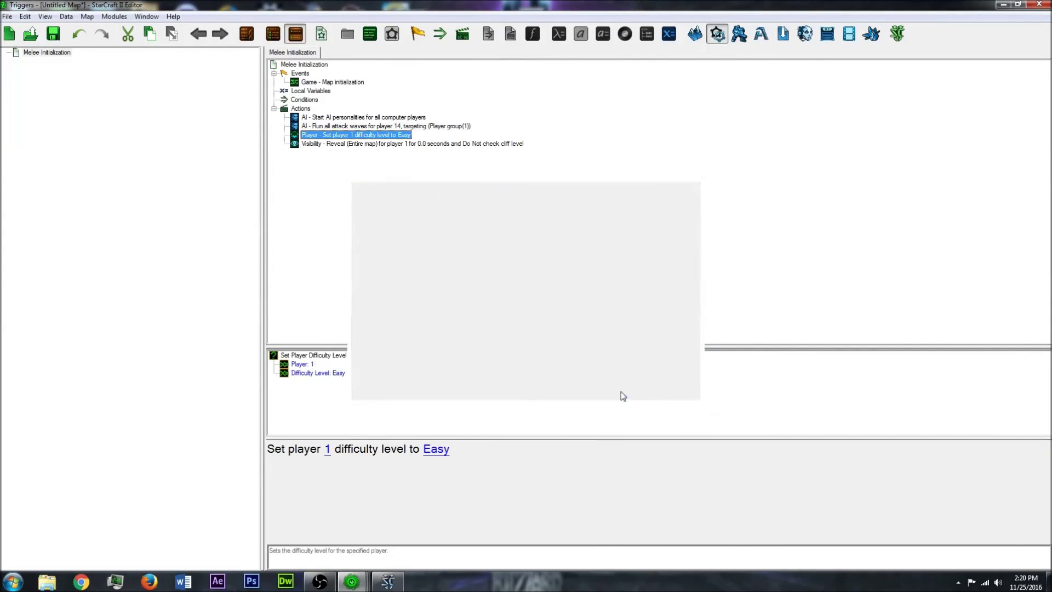
- Set the difficulty action's player to 14 and level to Easy
{"action": "left_click", "coordinate": [328, 452]}
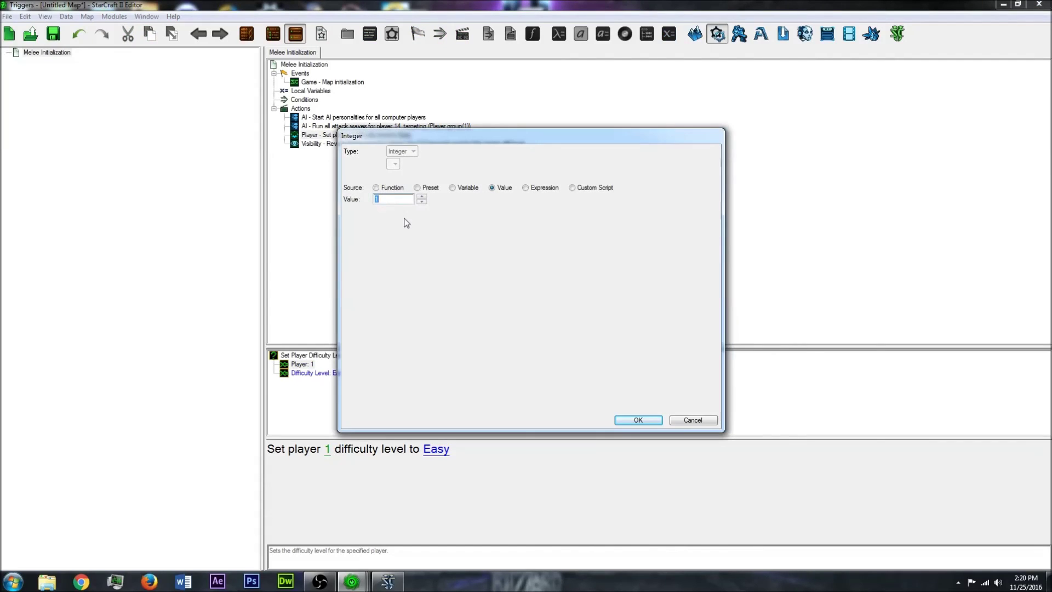
{"action": "left_click", "coordinate": [638, 419]}
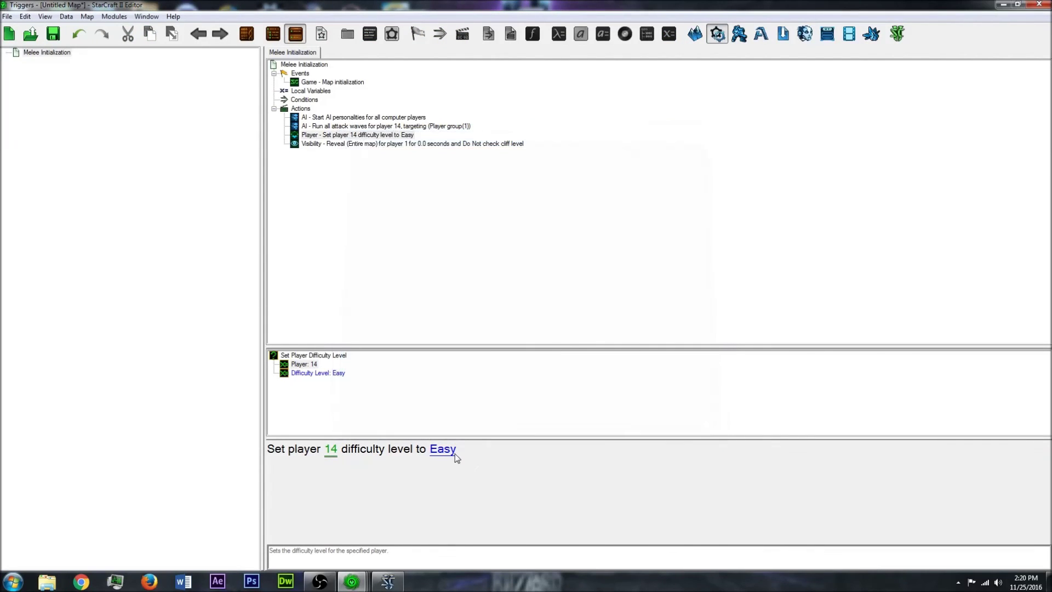
{"action": "left_click", "coordinate": [446, 450]}
{"action": "left_click", "coordinate": [413, 201]}
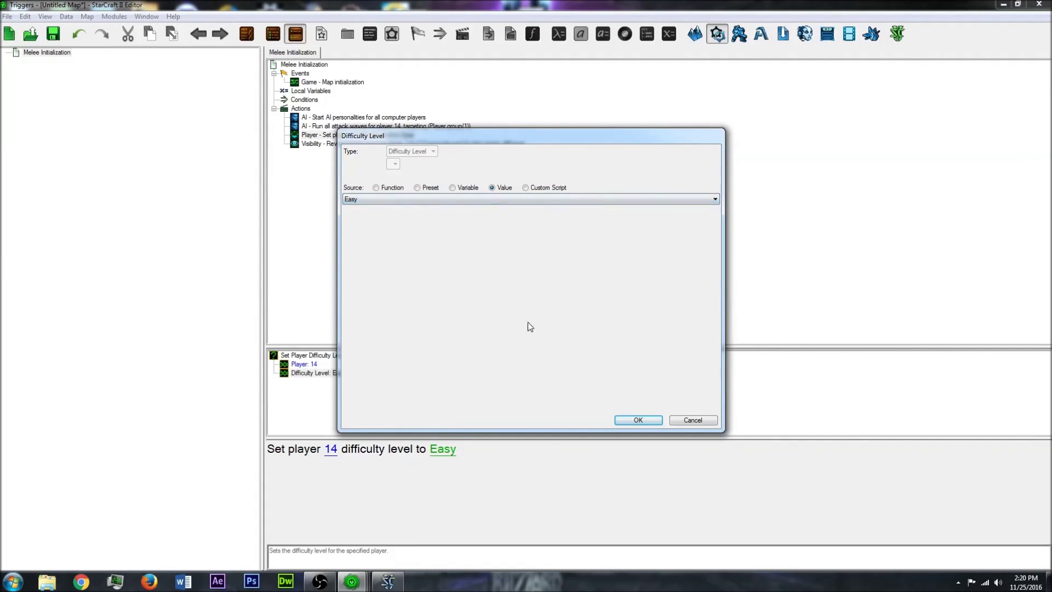
{"action": "left_click", "coordinate": [405, 216]}
{"action": "left_click", "coordinate": [636, 421]}
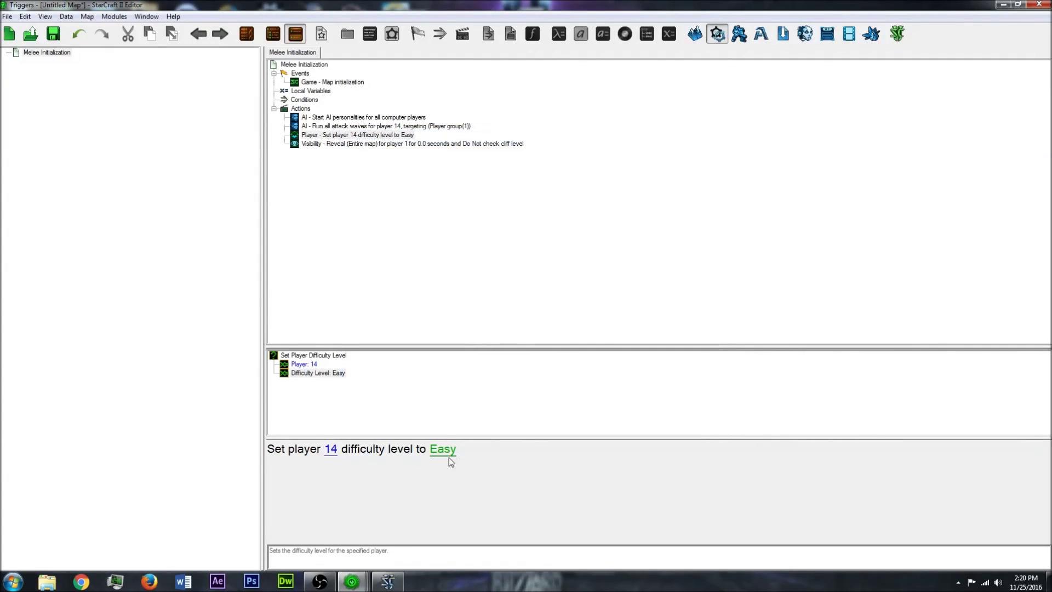